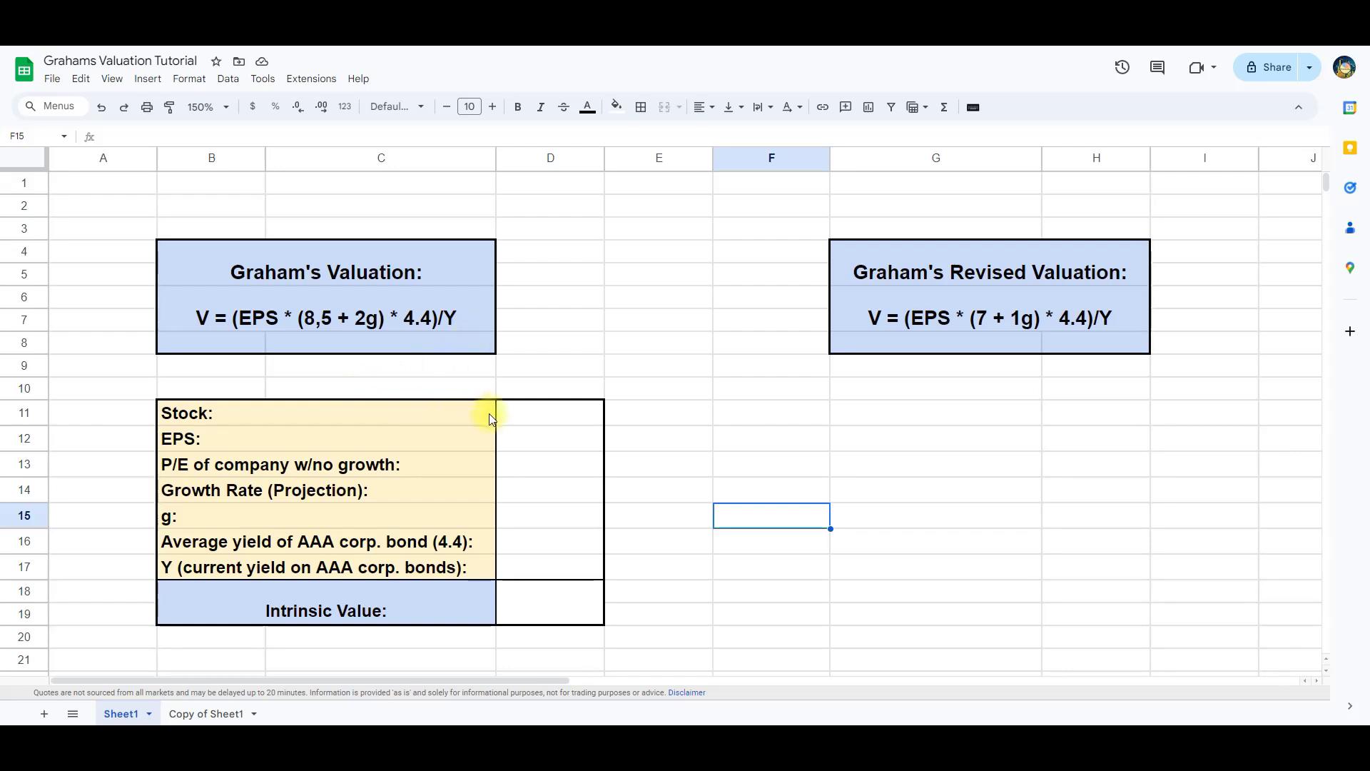
Step: Enter META as the stock ticker in D11
{"action": "left_click", "coordinate": [525, 419]}
{"action": "type", "text": "META"}
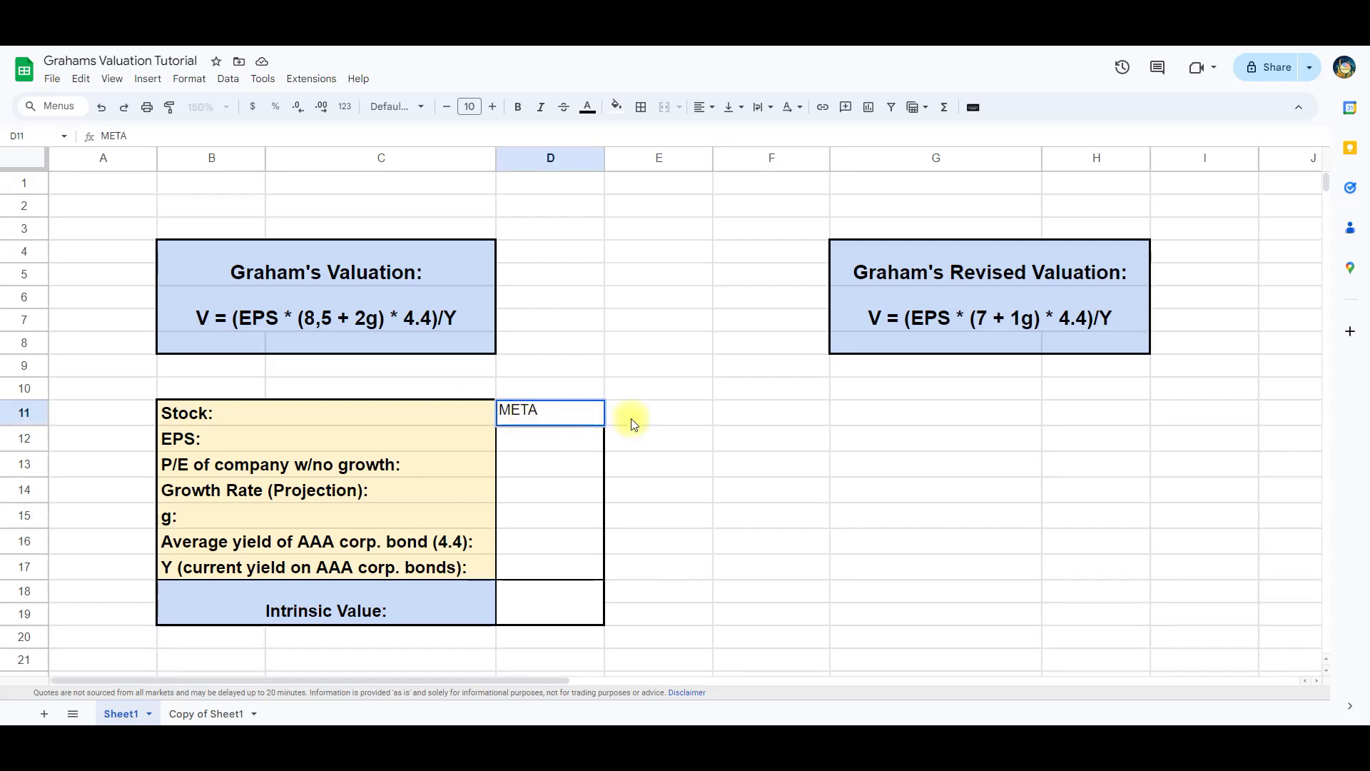
{"action": "left_click", "coordinate": [633, 418]}
{"action": "left_click", "coordinate": [570, 426]}
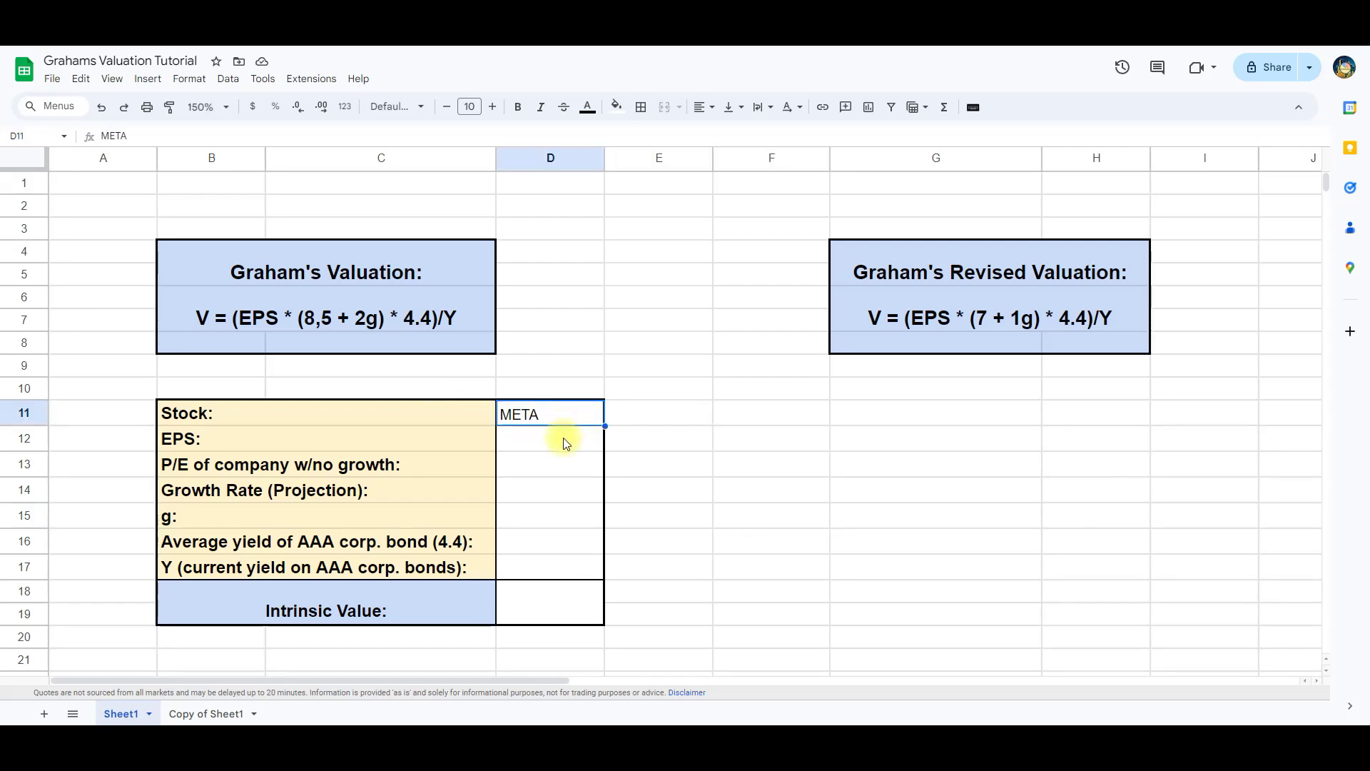
Step: Pull META's EPS live with =GOOGLEFINANCE(D11,"EPS") (15.31) and set the no-growth P/E to 8.5
{"action": "left_click", "coordinate": [563, 440]}
{"action": "type", "text": "="}
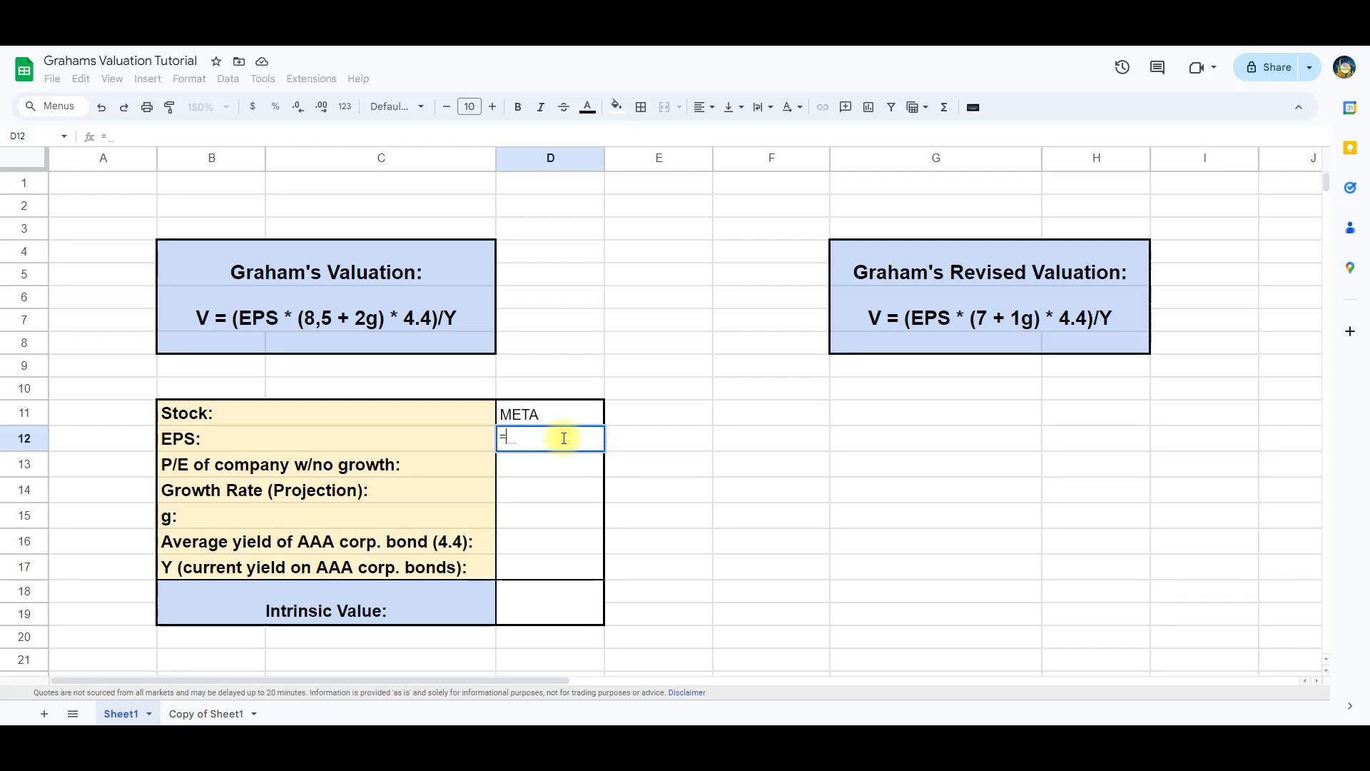
{"action": "type", "text": "Goo"}
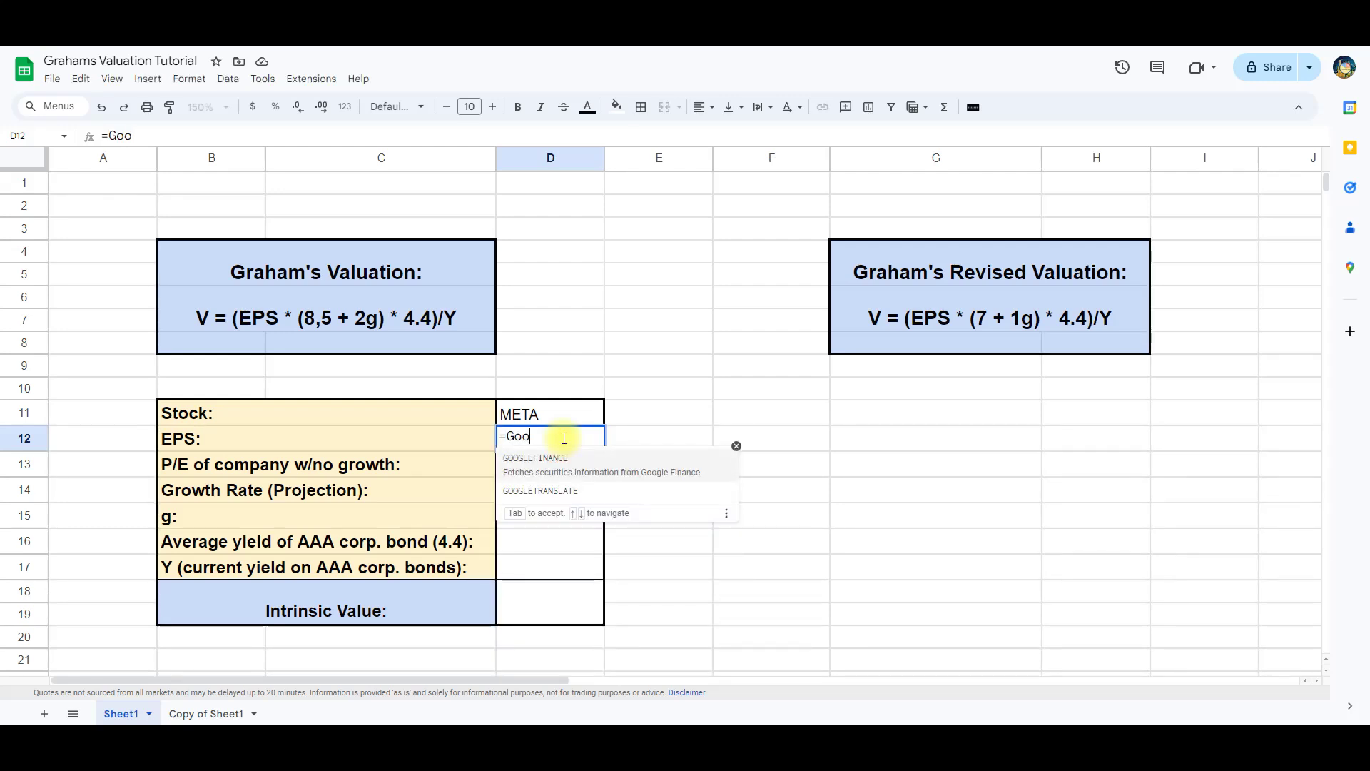
{"action": "left_click", "coordinate": [557, 460]}
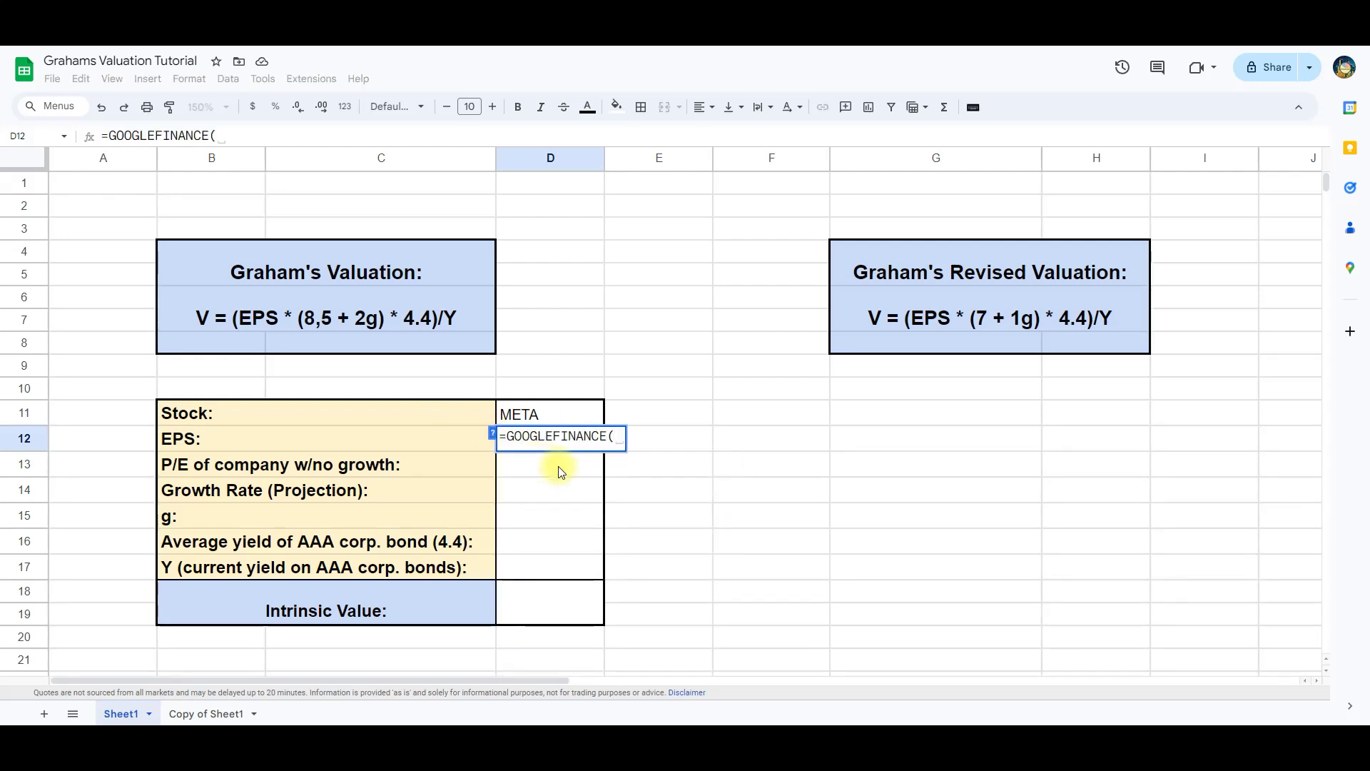
{"action": "type", "text": "D11"}
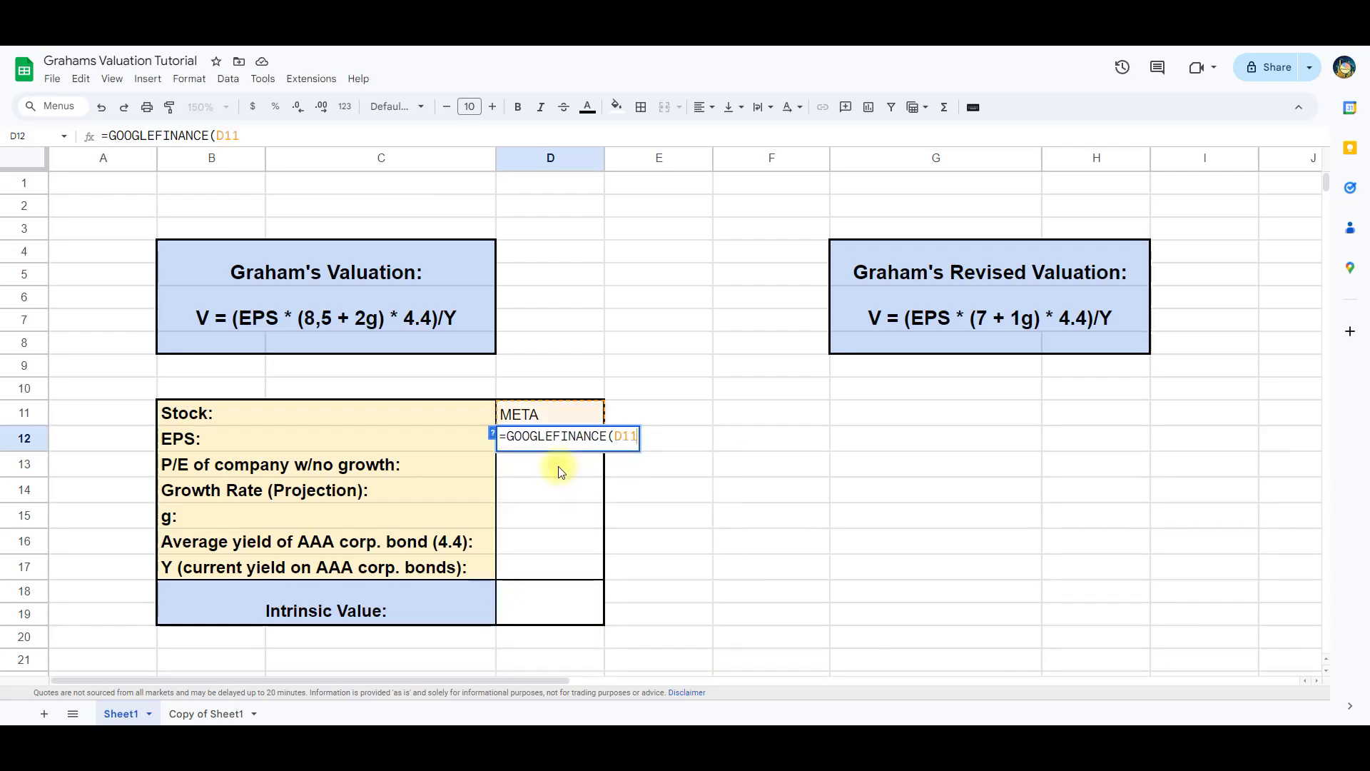
{"action": "type", "text": ",\"EPS\")"}
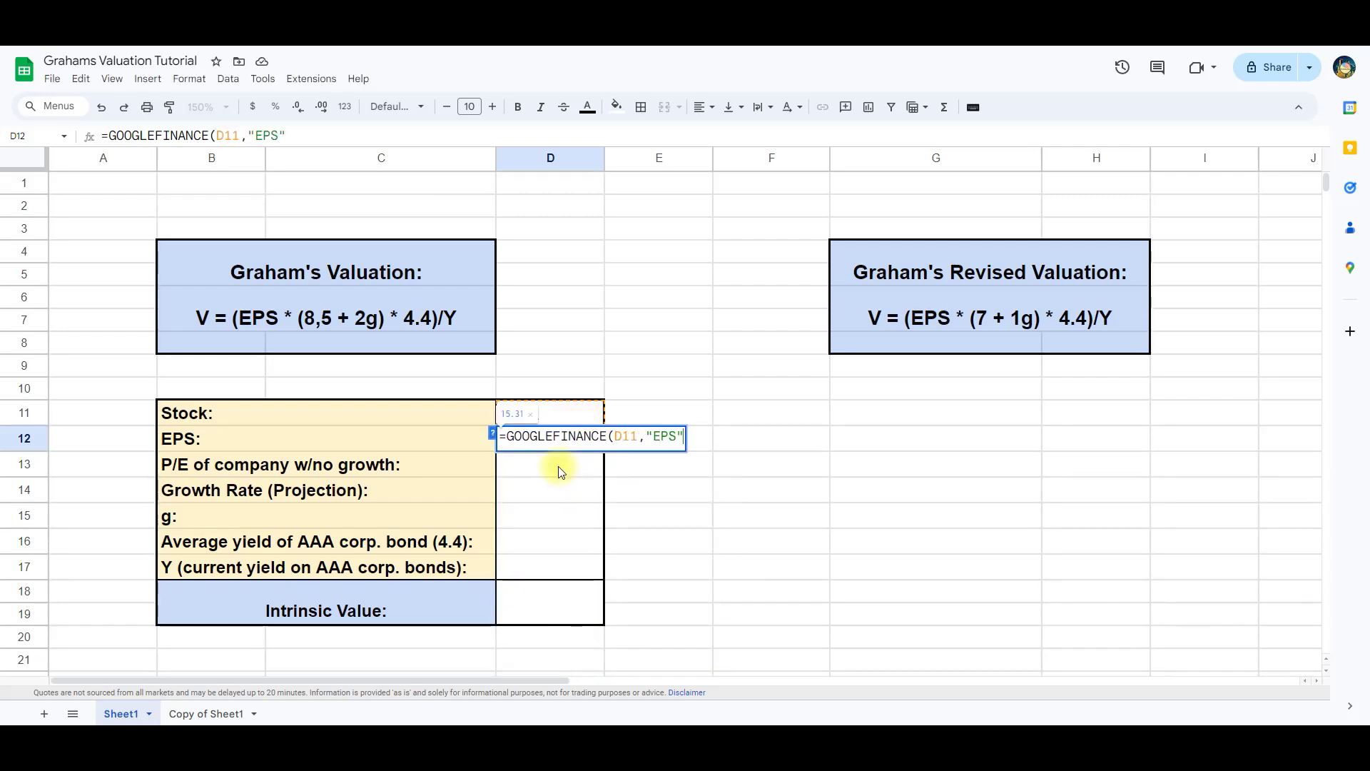
{"action": "key", "text": "Return"}
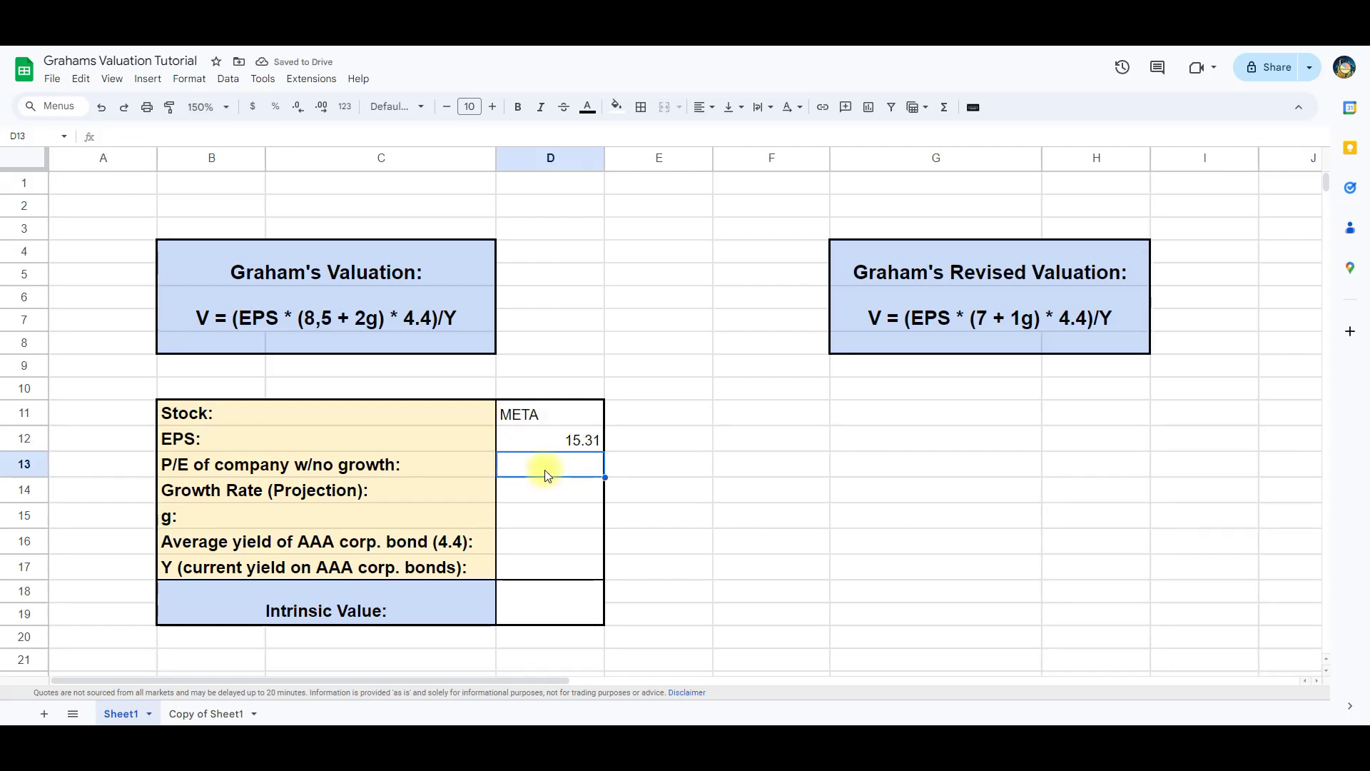
{"action": "type", "text": "8.5"}
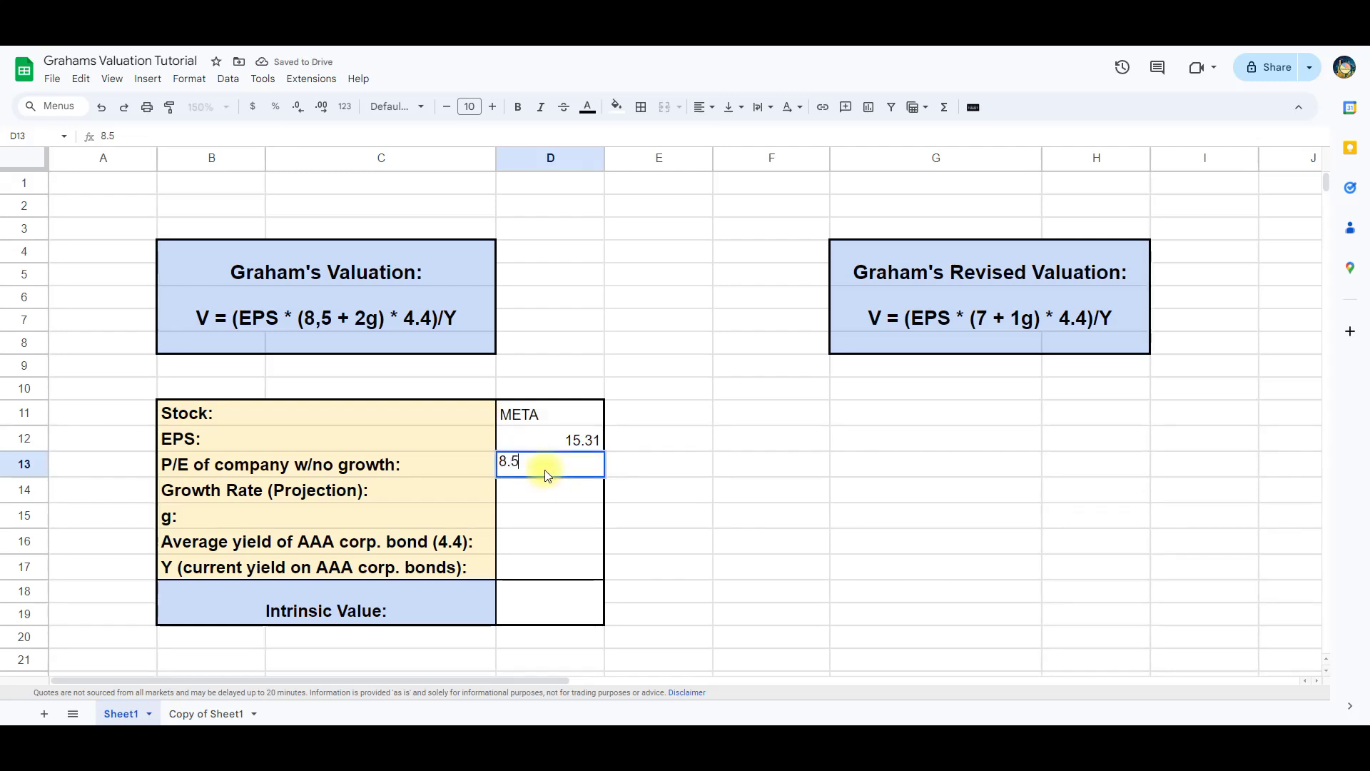
{"action": "key", "text": "Return"}
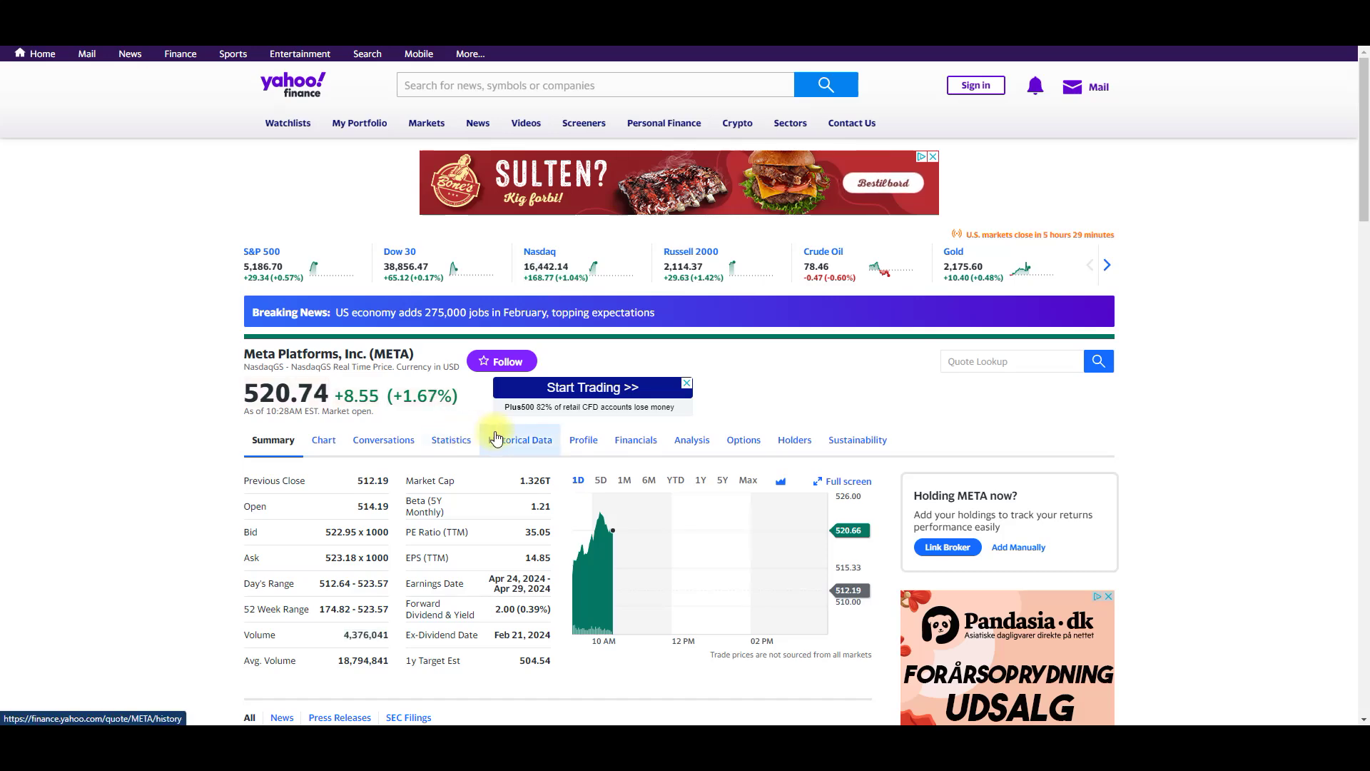
Step: Open META's Analysis page on Yahoo Finance and scroll to the 26.00% next-5-years growth estimate
{"action": "left_click", "coordinate": [689, 441]}
{"action": "scroll", "coordinate": [670, 458], "scroll_direction": "down", "scroll_amount": 6}
{"action": "scroll", "coordinate": [669, 457], "scroll_direction": "down", "scroll_amount": 6}
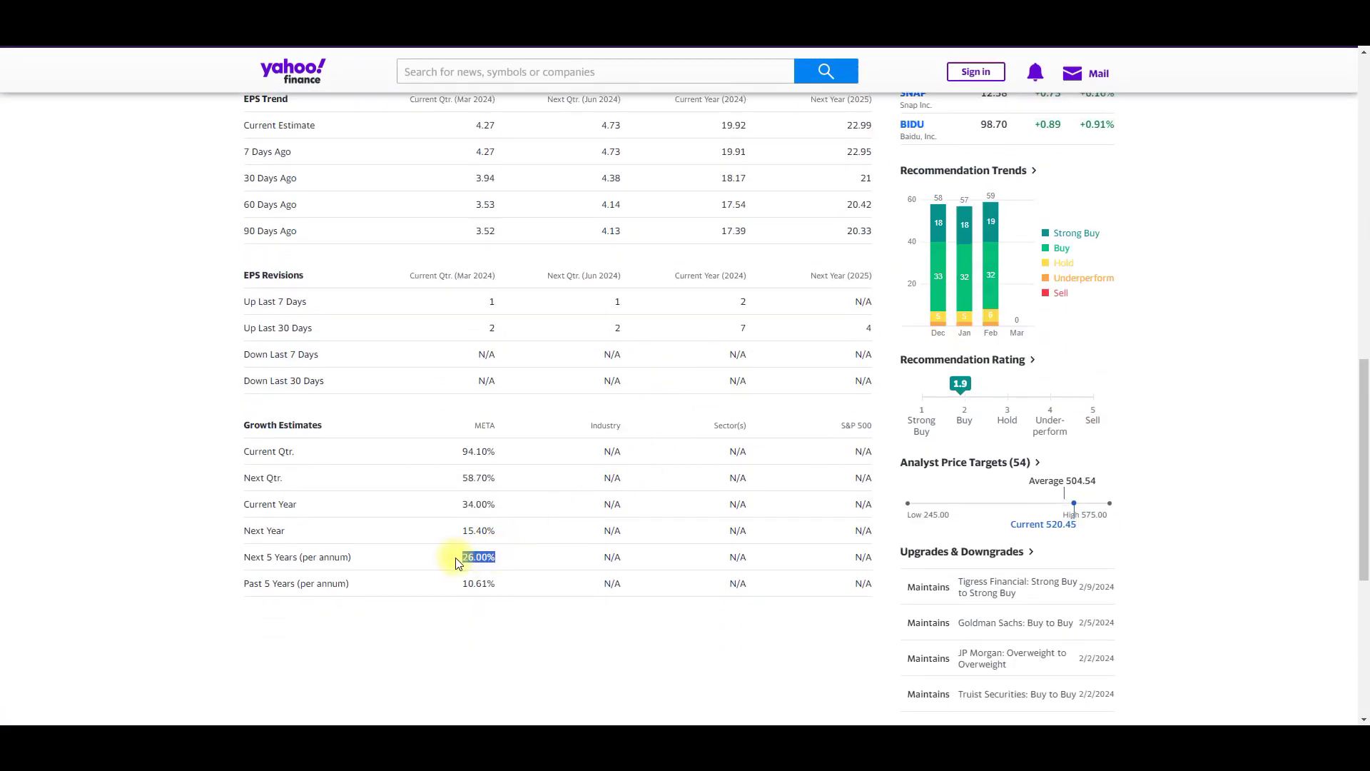
Step: Enter growth rate 26, g of 2 and average AAA bond yield 4.4 in D14–D16
{"action": "key", "text": "ctrl+Tab"}
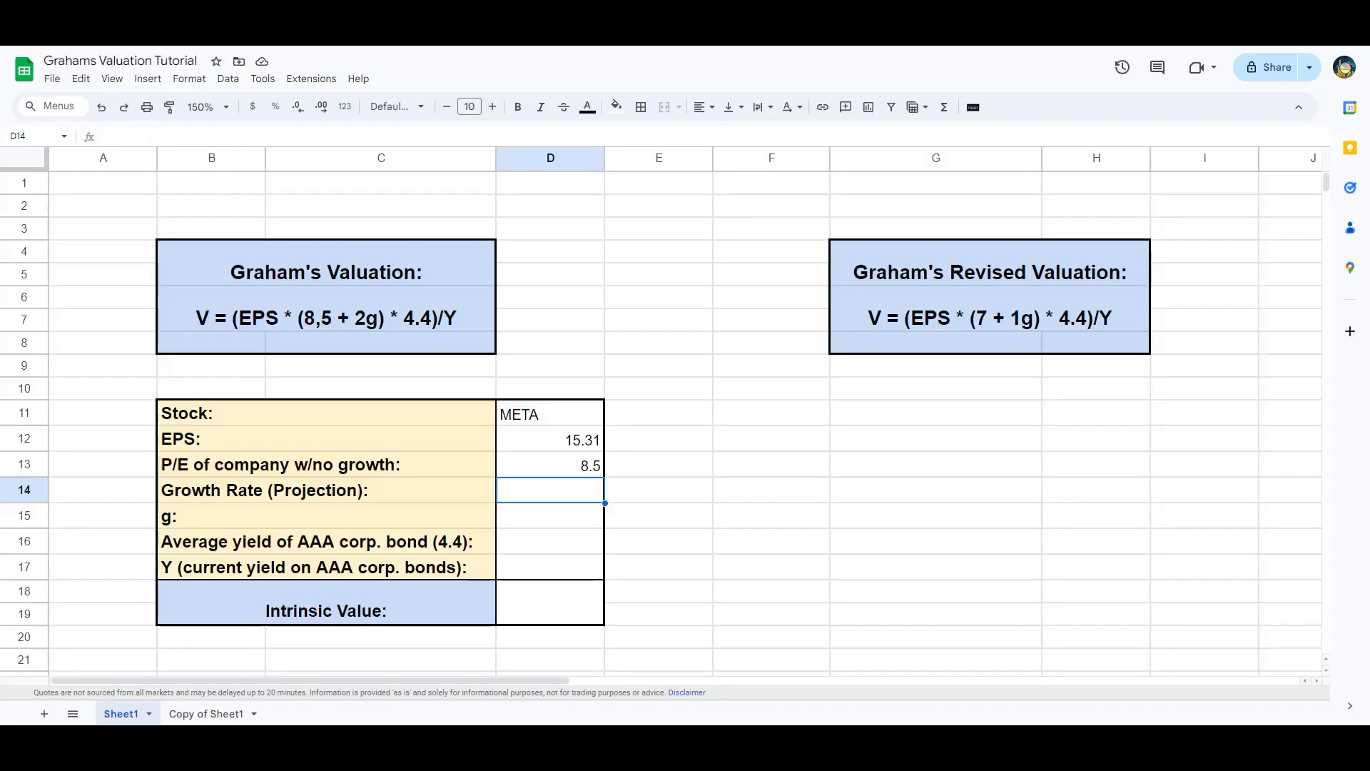
{"action": "type", "text": "26"}
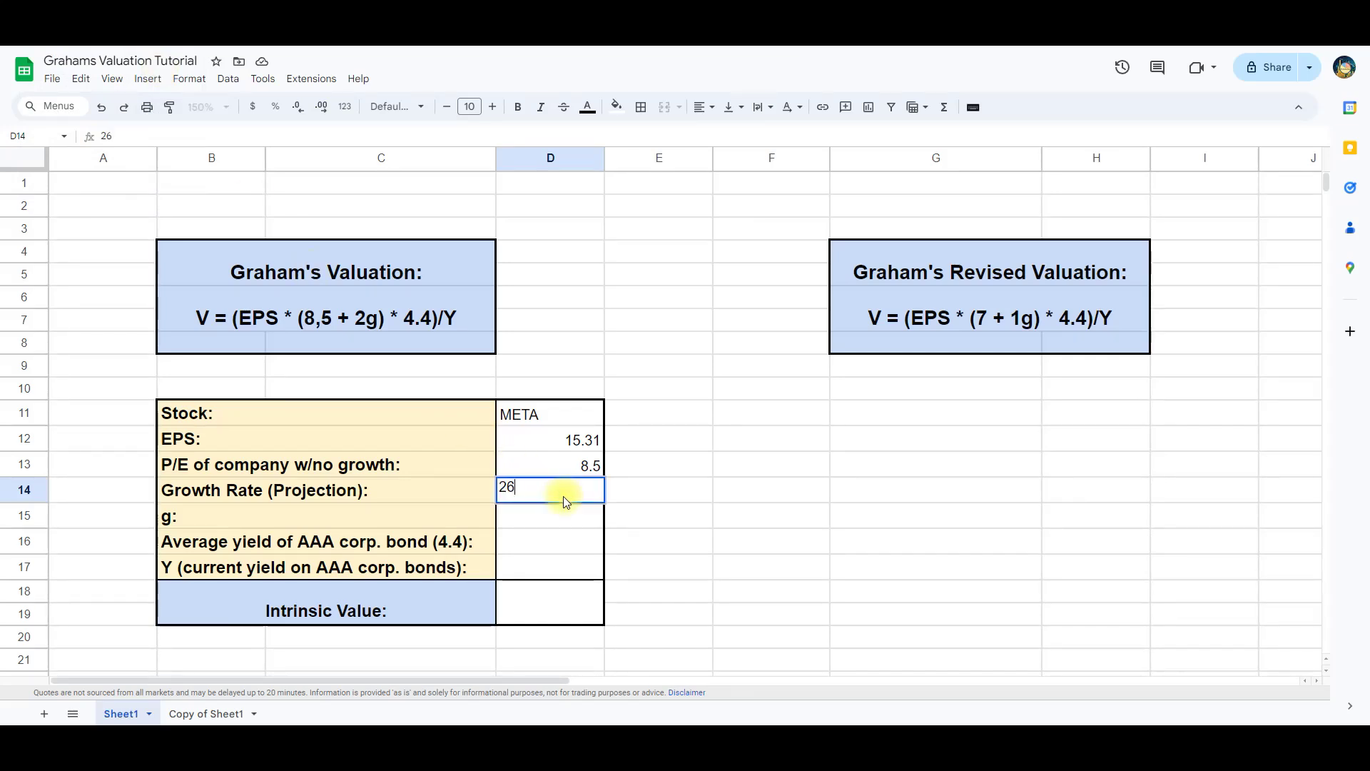
{"action": "key", "text": "Return"}
{"action": "left_click", "coordinate": [561, 494]}
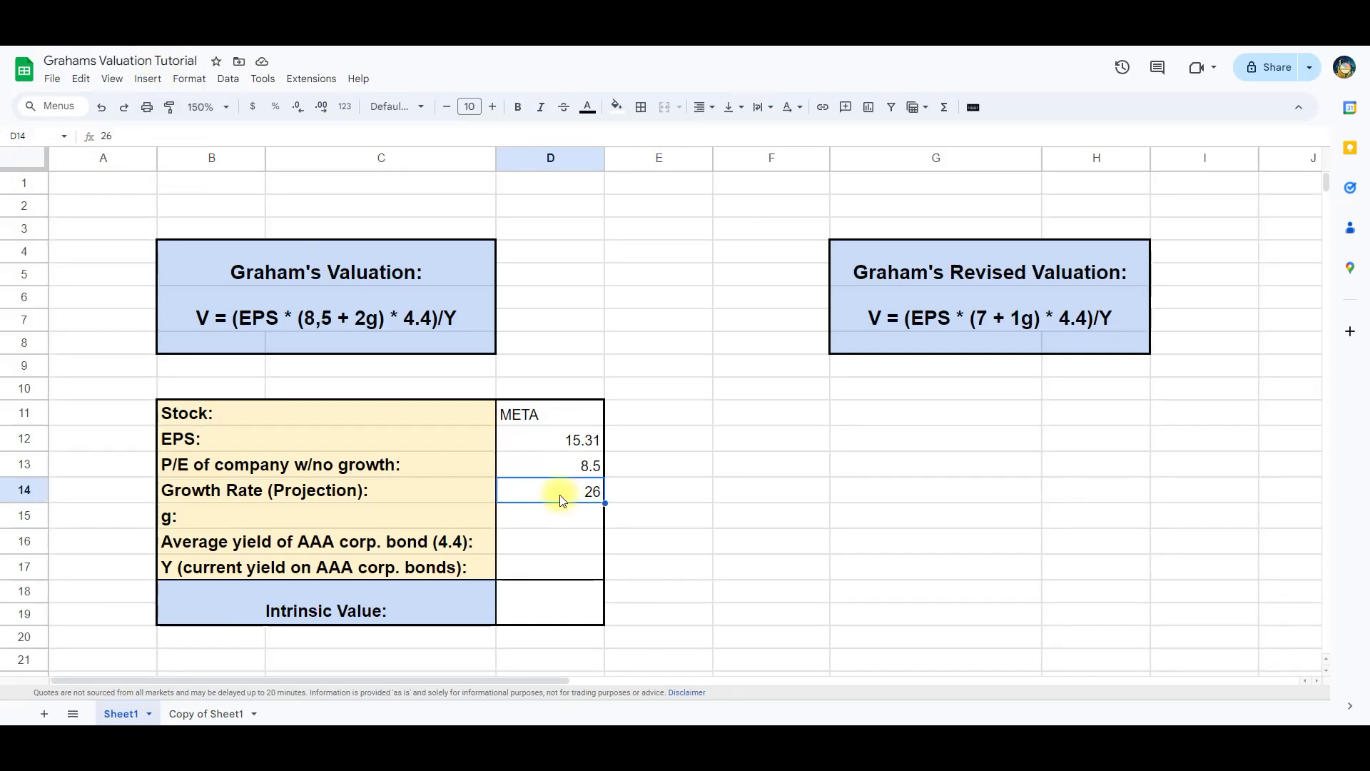
{"action": "left_click", "coordinate": [560, 522]}
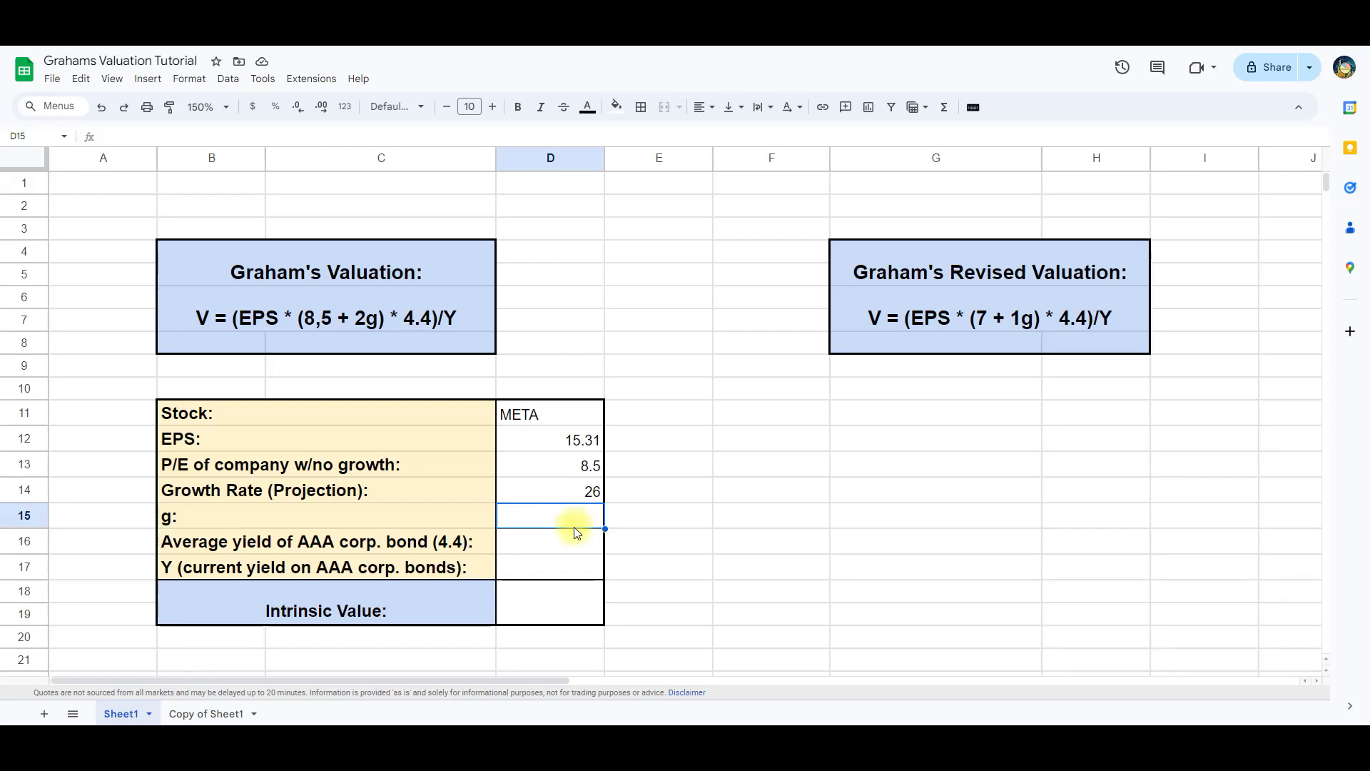
{"action": "type", "text": "2"}
{"action": "key", "text": "Return"}
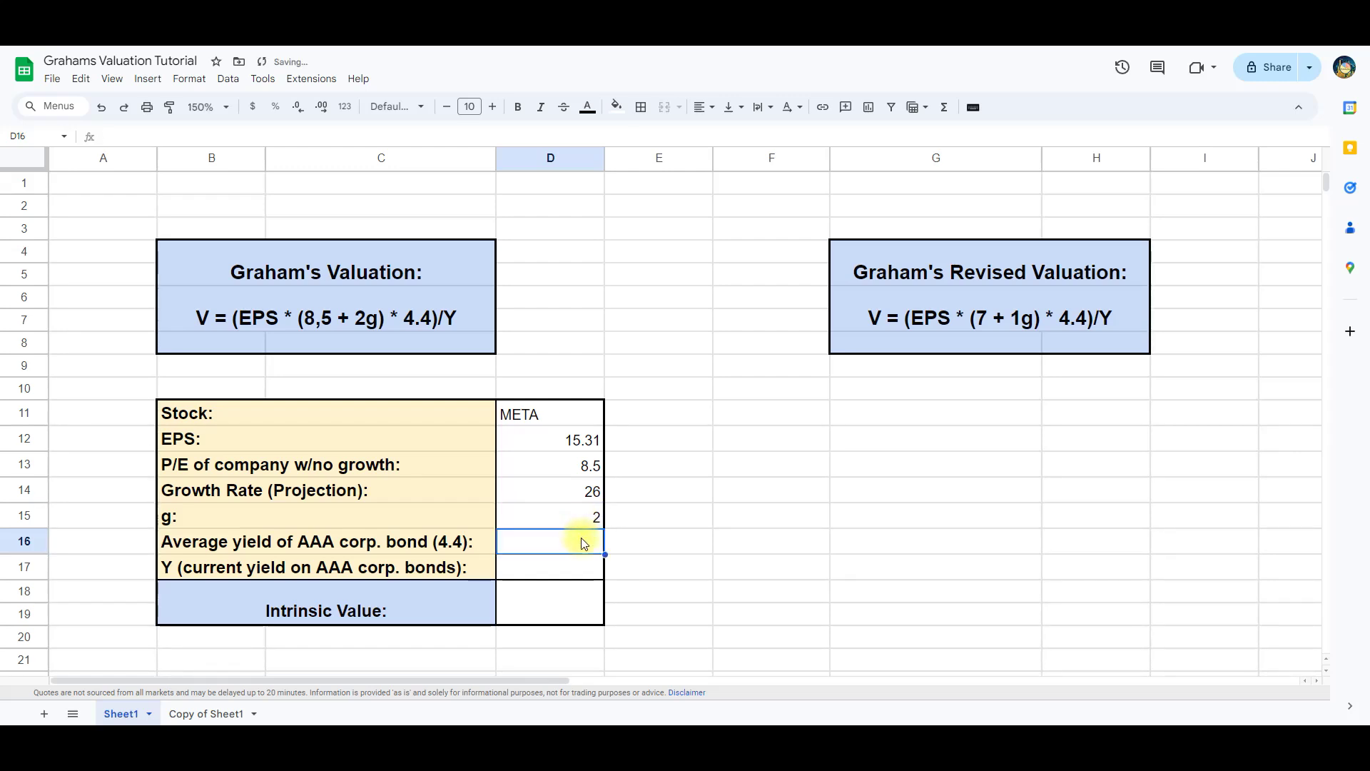
{"action": "type", "text": "4.4"}
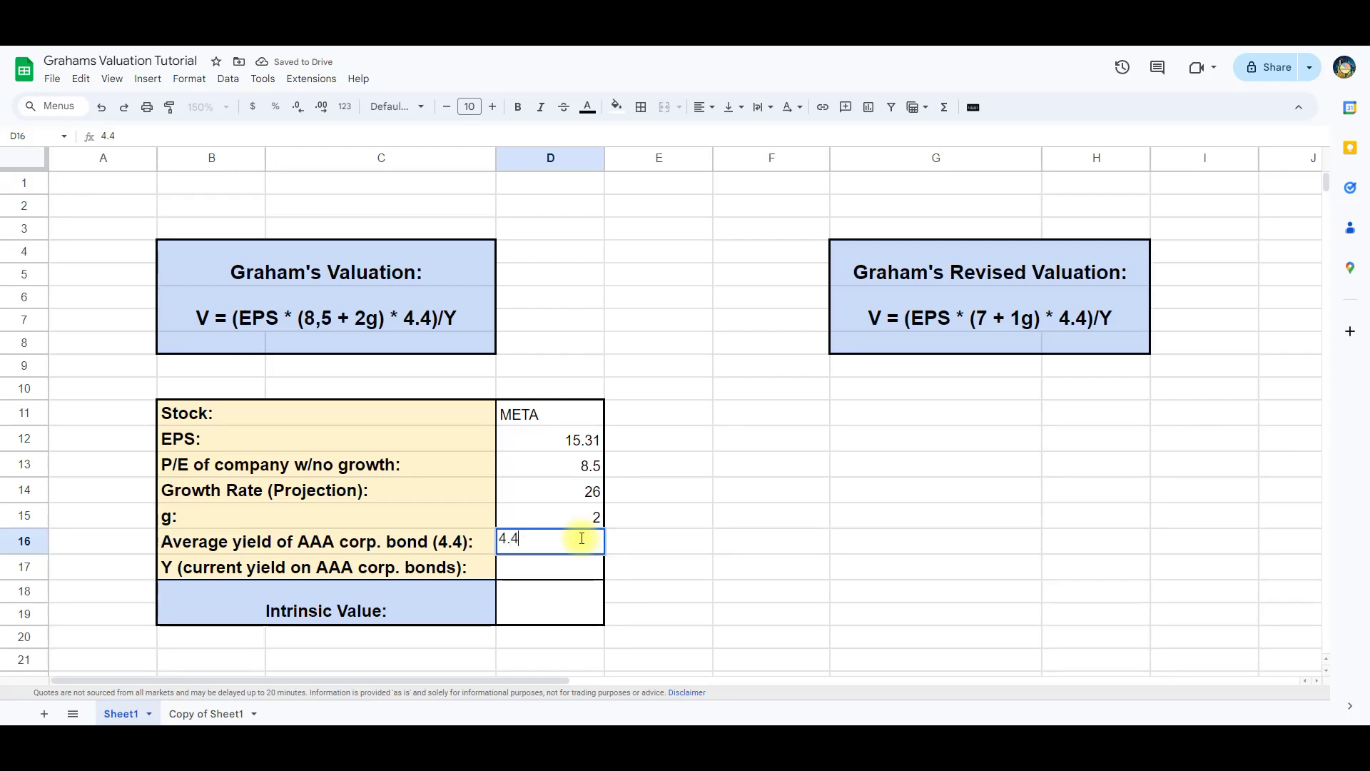
{"action": "key", "text": "Return"}
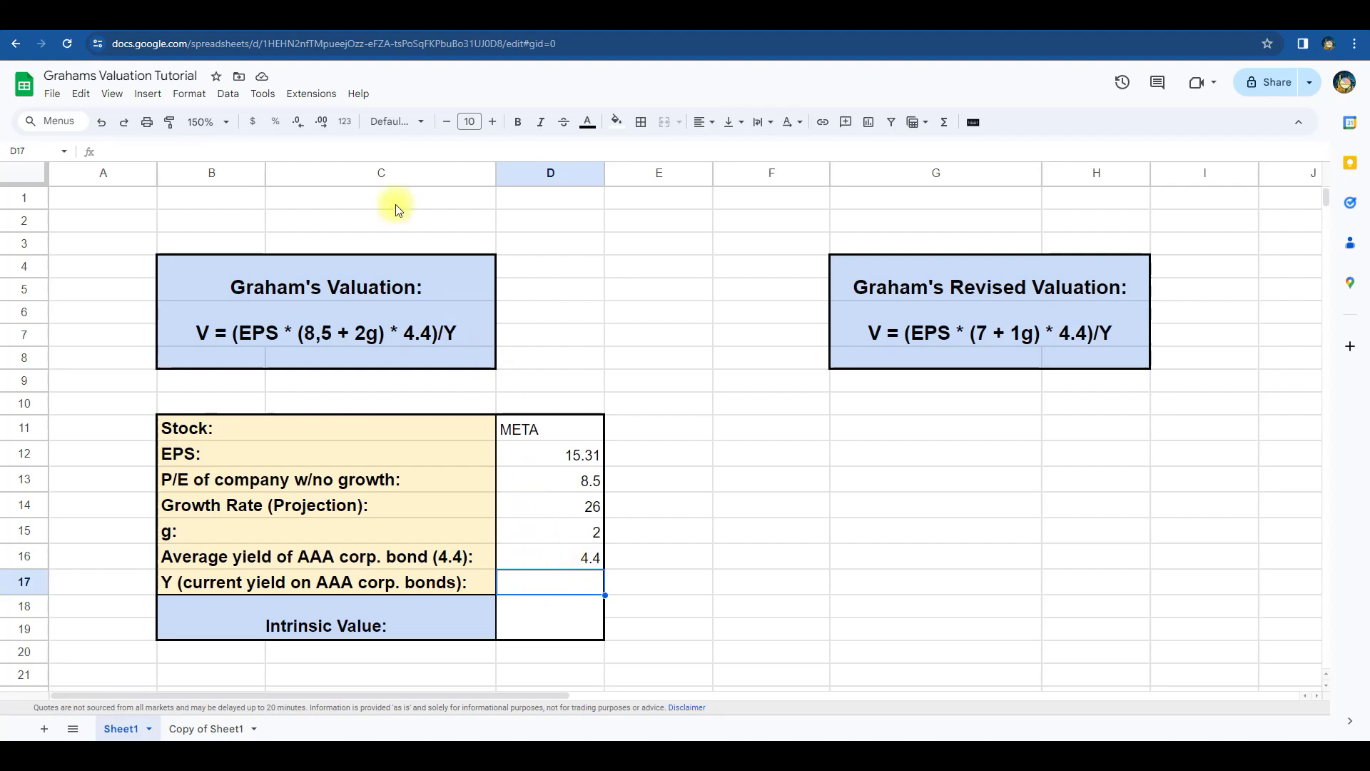
Step: Check YCharts' latest US Corporate AAA effective yield (4.72%) and copy the page URL
{"action": "left_click", "coordinate": [298, 31]}
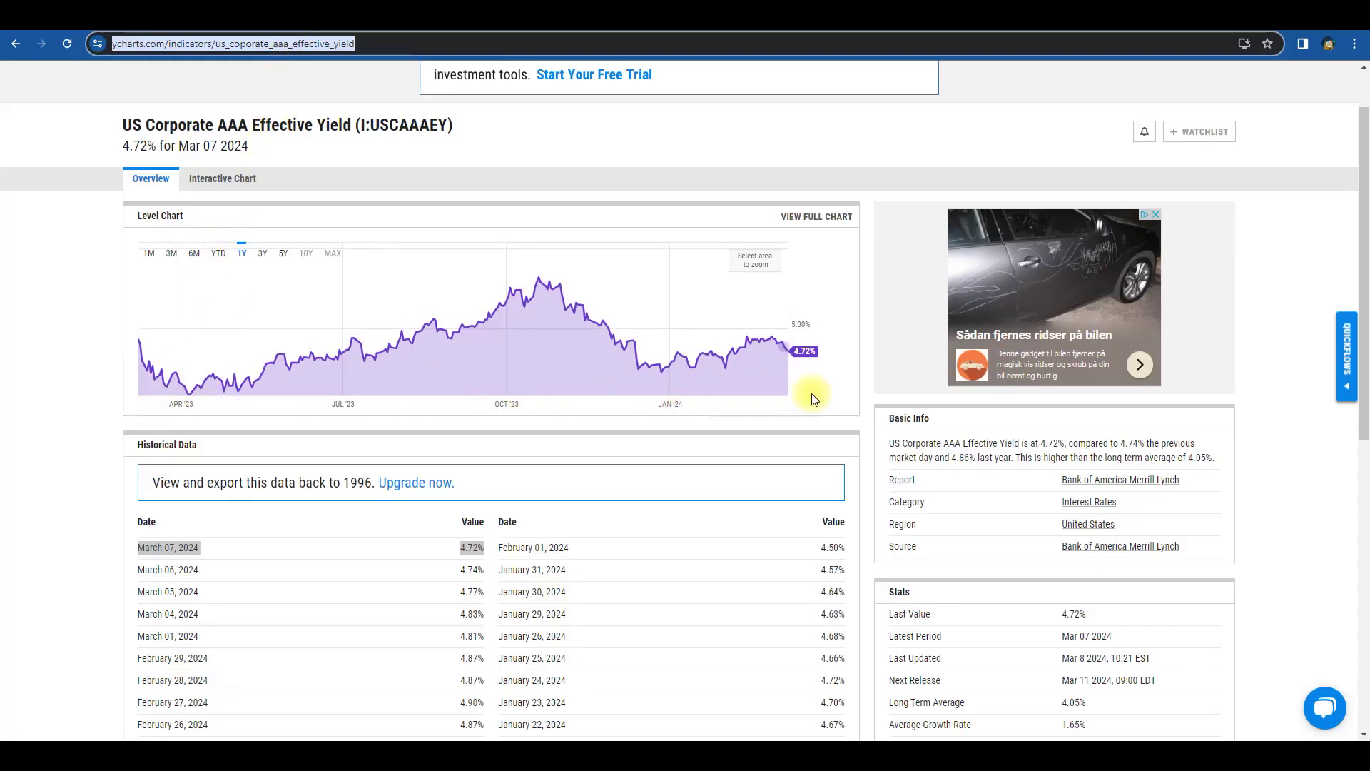
{"action": "left_click_drag", "start_coordinate": [138, 548], "coordinate": [464, 551]}
{"action": "left_click_drag", "start_coordinate": [357, 45], "coordinate": [107, 44]}
{"action": "key", "text": "ctrl+c"}
Step: Enter =INDEX(IMPORTHTML(<YCharts URL>,"table",4),1,2)*100 in D17, showing the live 4.72 yield
{"action": "key", "text": "ctrl+Tab"}
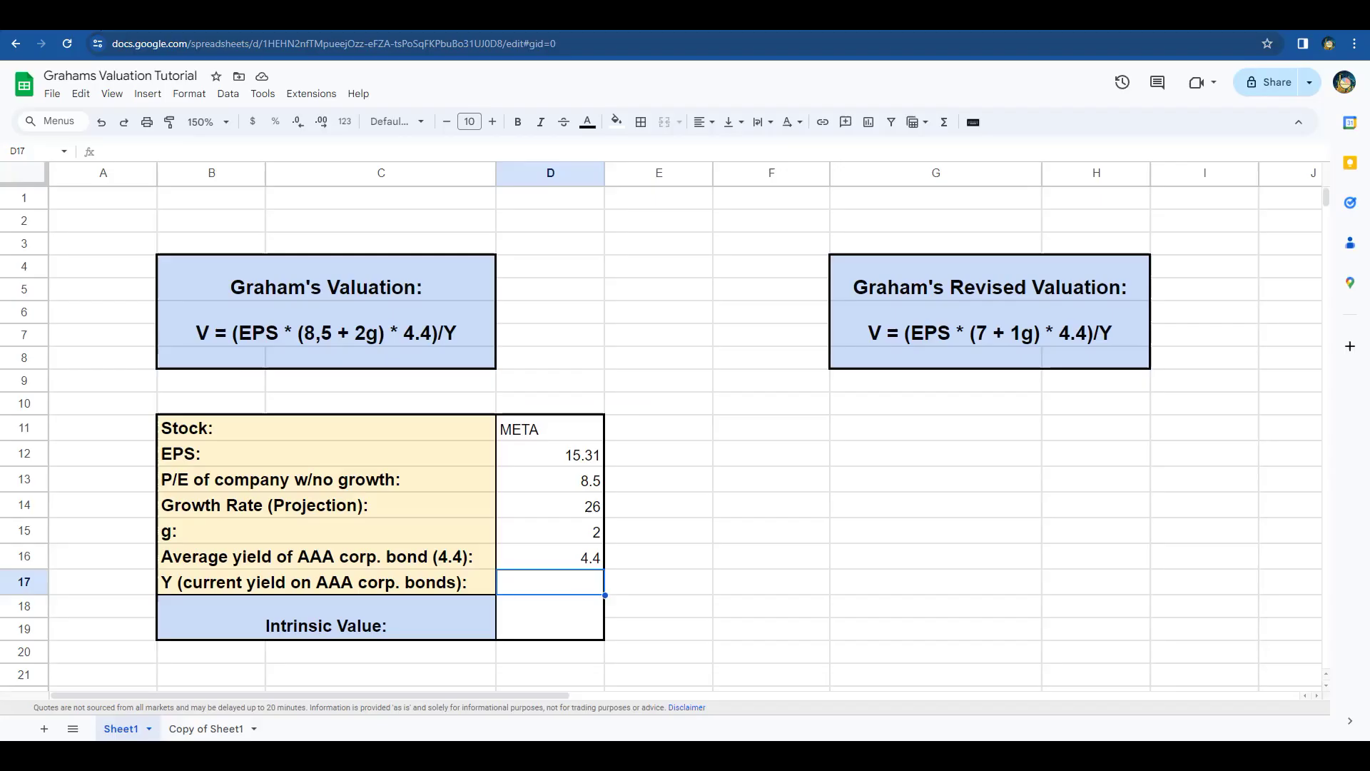
{"action": "type", "text": "=in"}
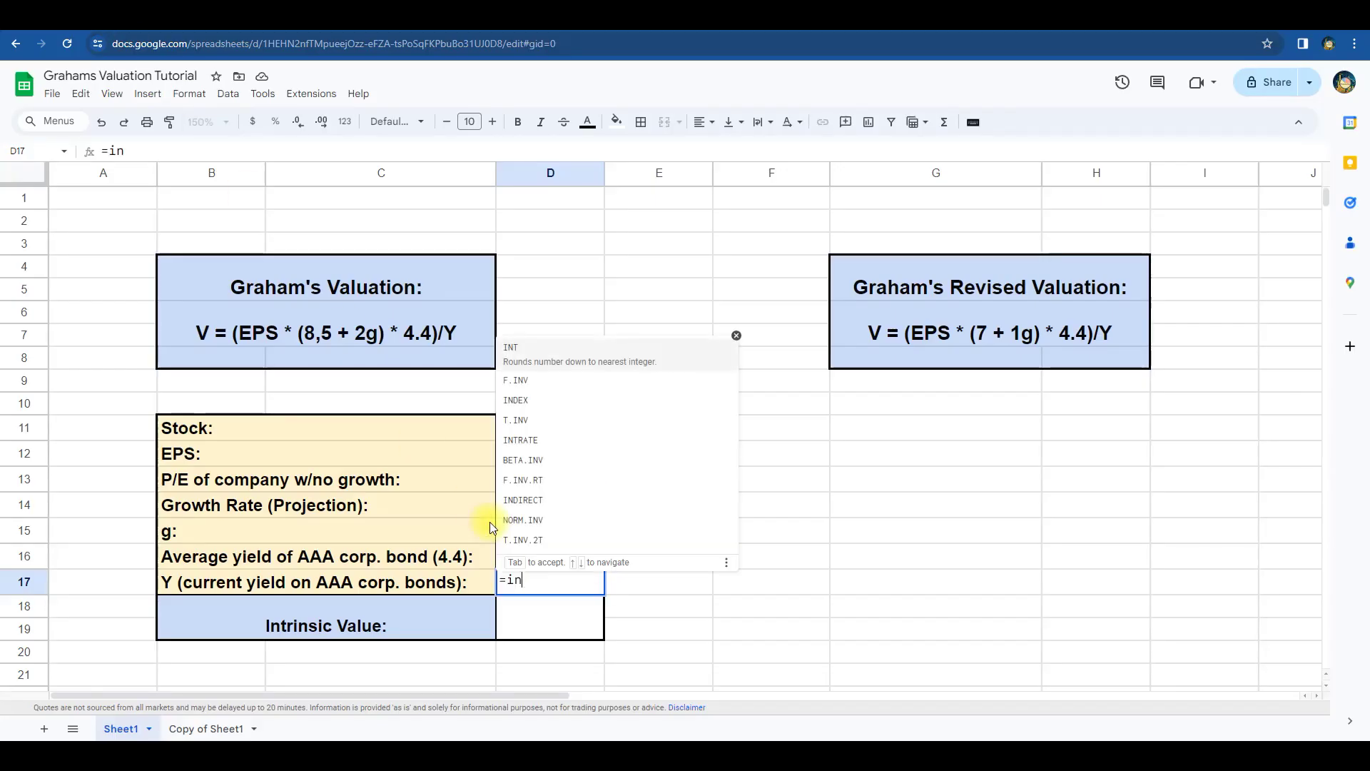
{"action": "type", "text": "dex"}
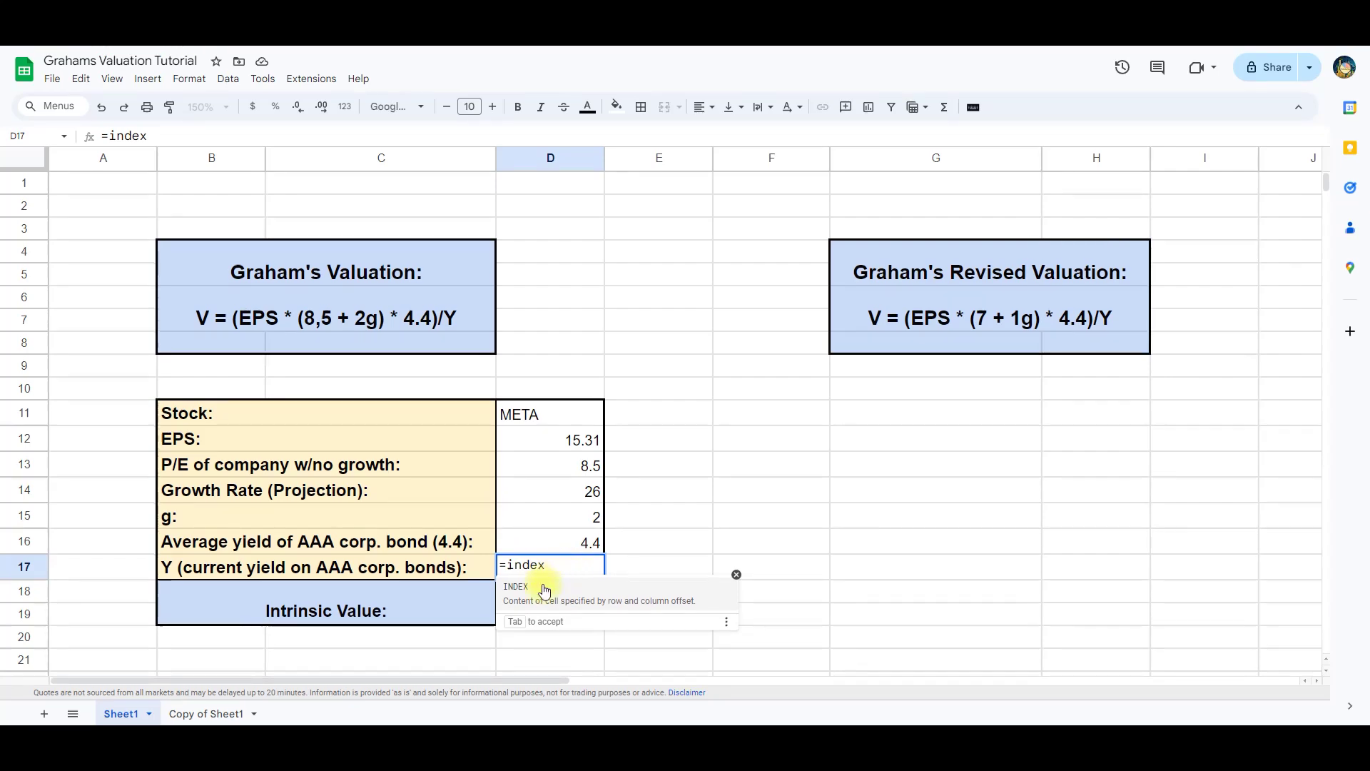
{"action": "left_click", "coordinate": [545, 589]}
{"action": "type", "text": "impo"}
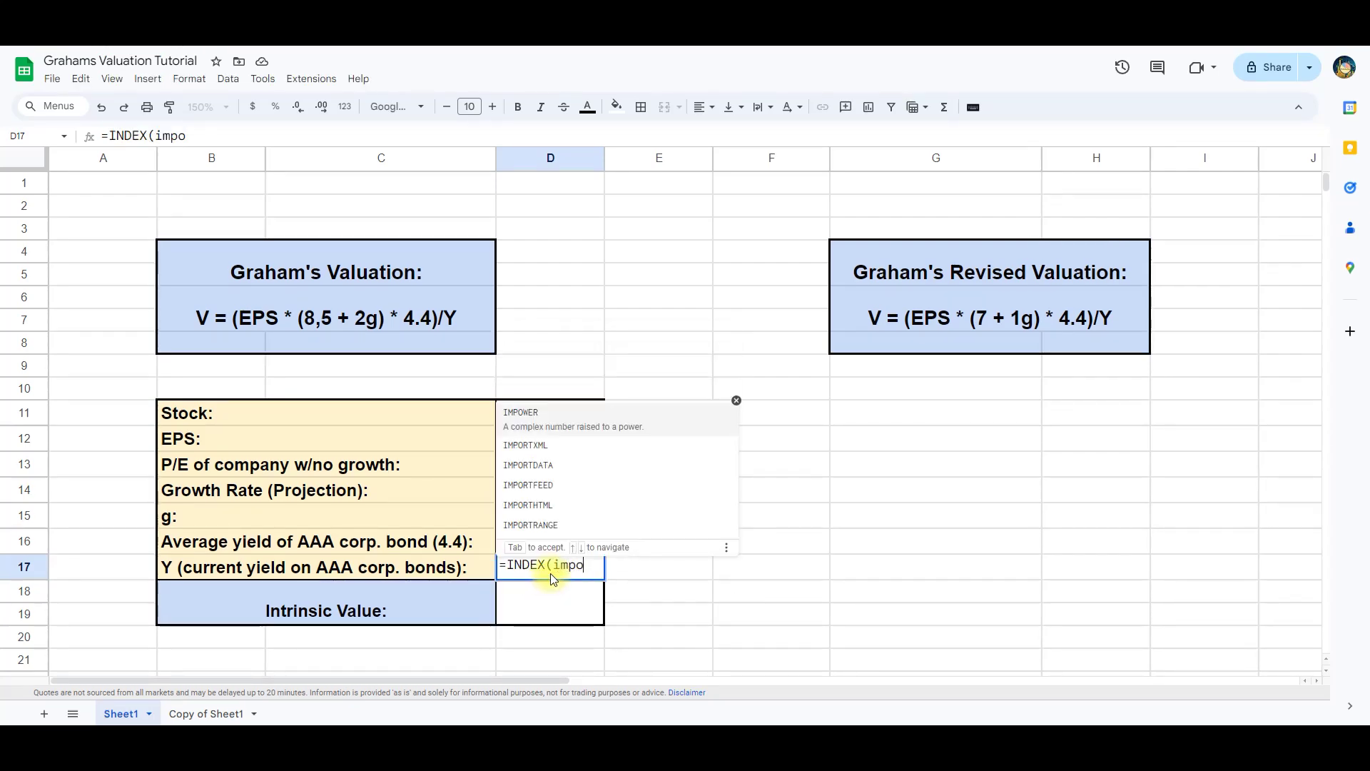
{"action": "type", "text": "rt"}
{"action": "left_click", "coordinate": [565, 653]}
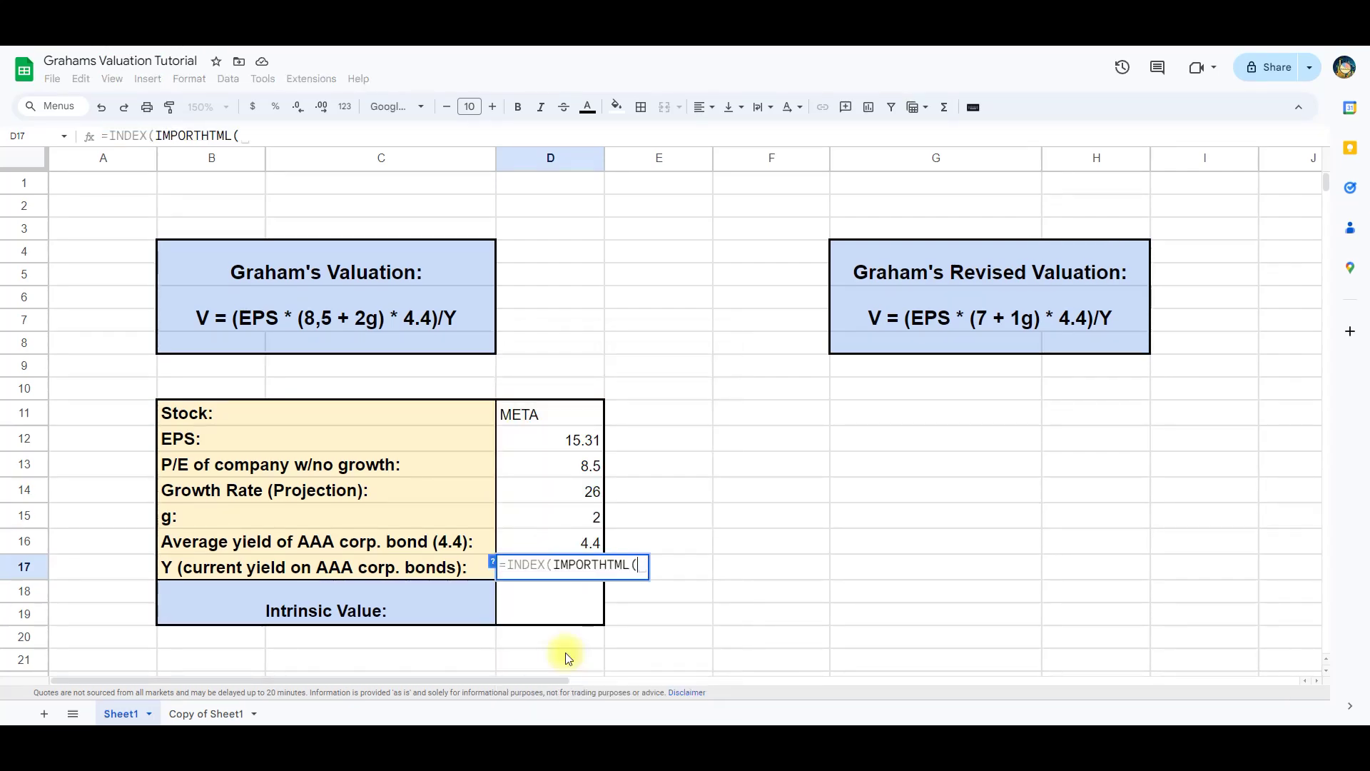
{"action": "type", "text": "\""}
{"action": "key", "text": "ctrl+v"}
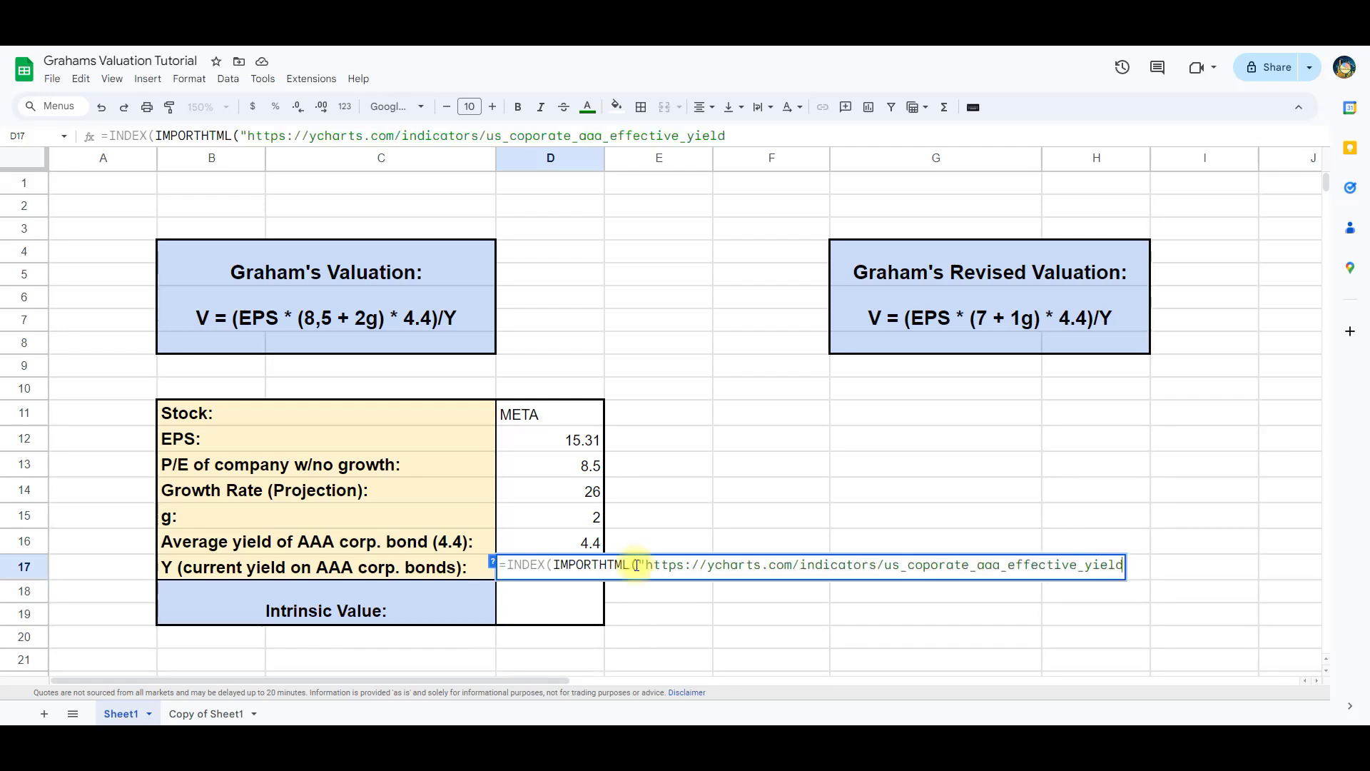
{"action": "type", "text": "\", \""}
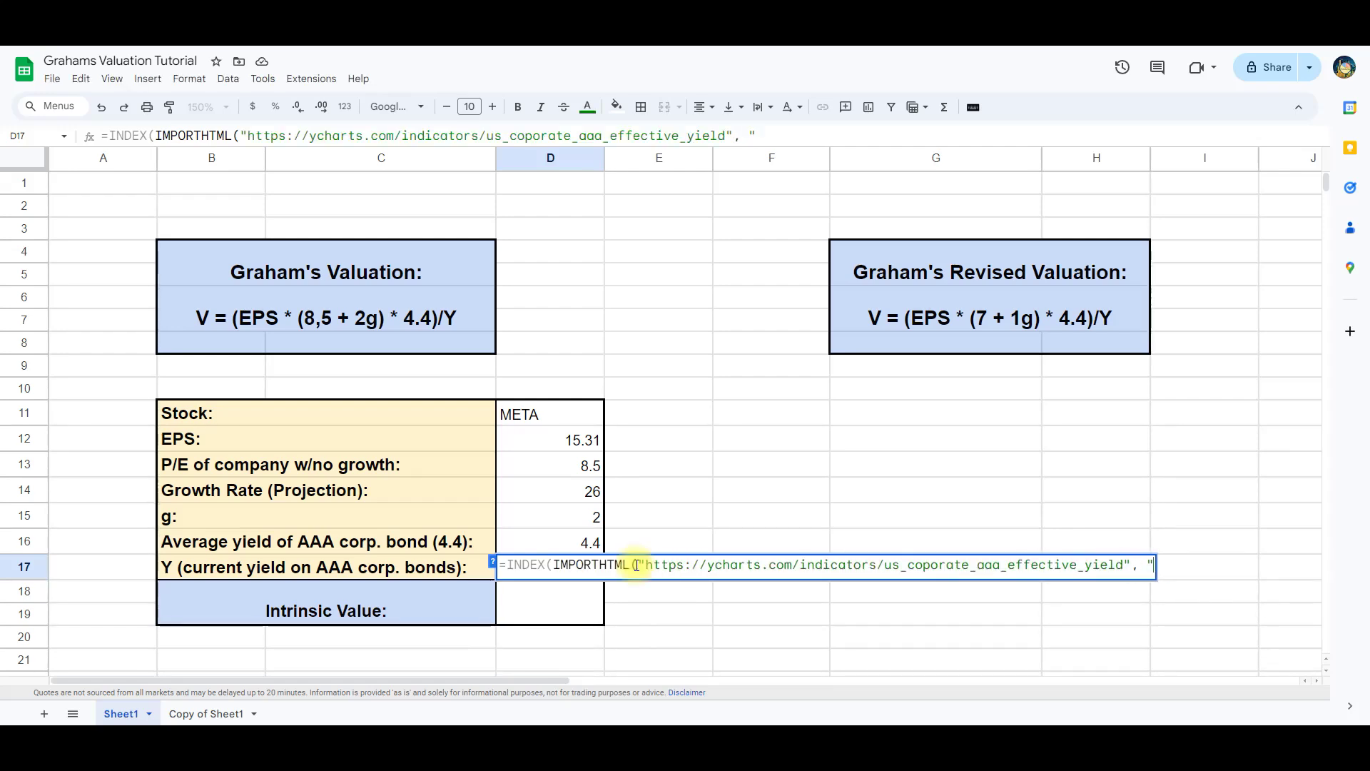
{"action": "type", "text": "table\""}
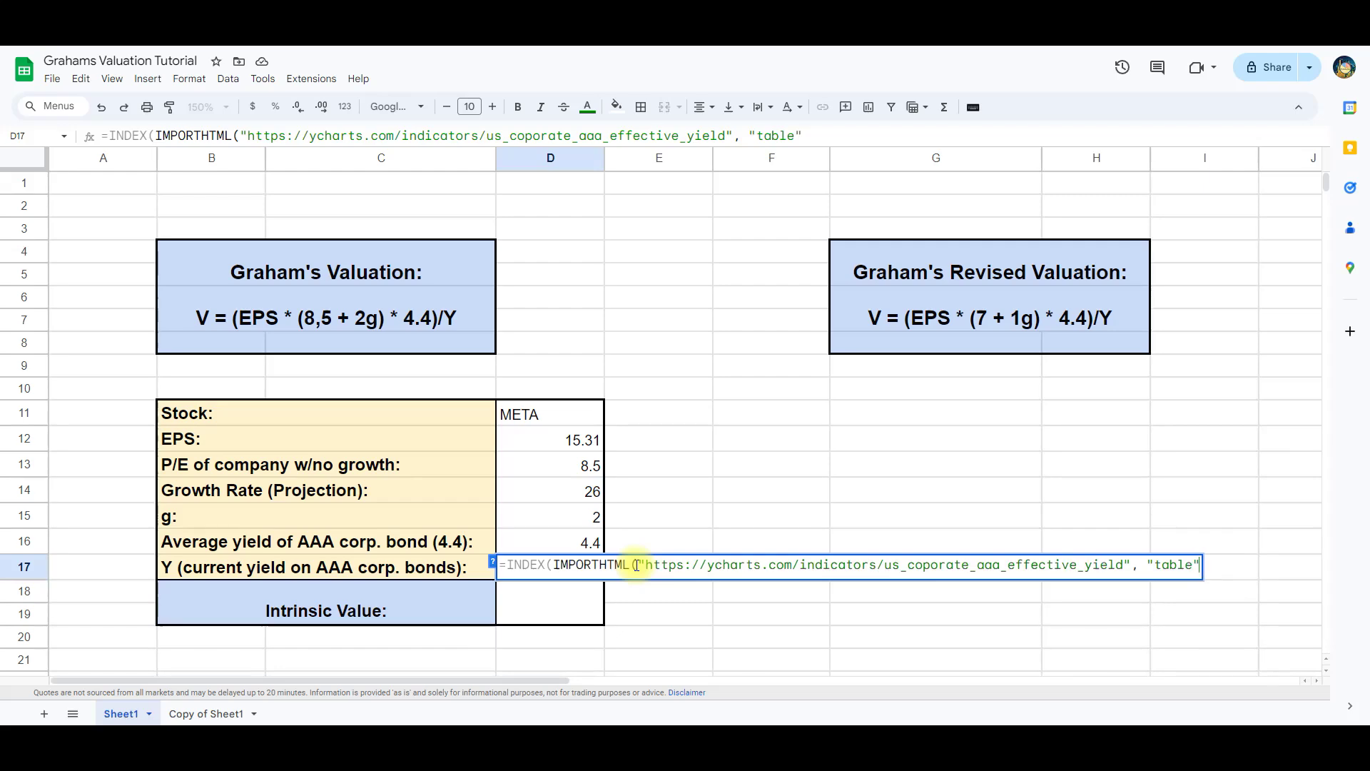
{"action": "type", "text": ", 4)"}
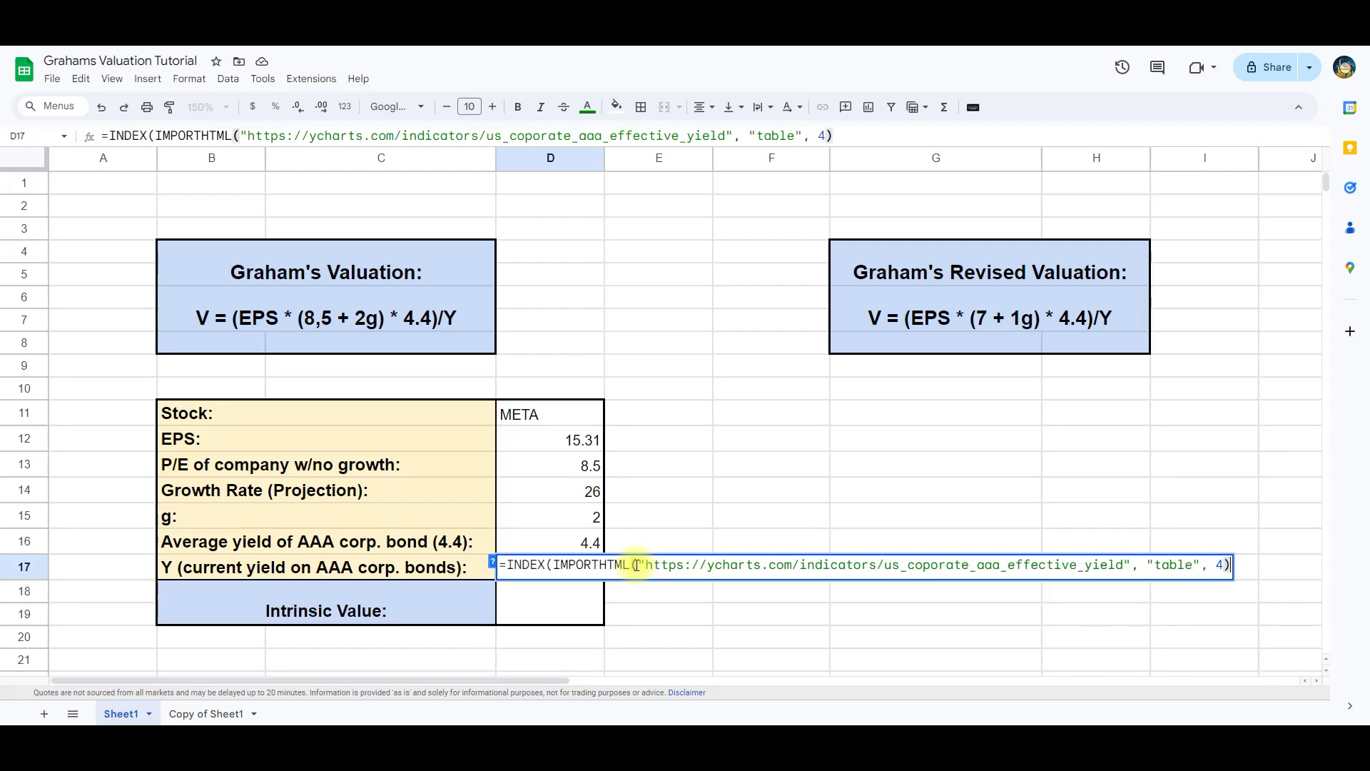
{"action": "type", "text": ",1,"}
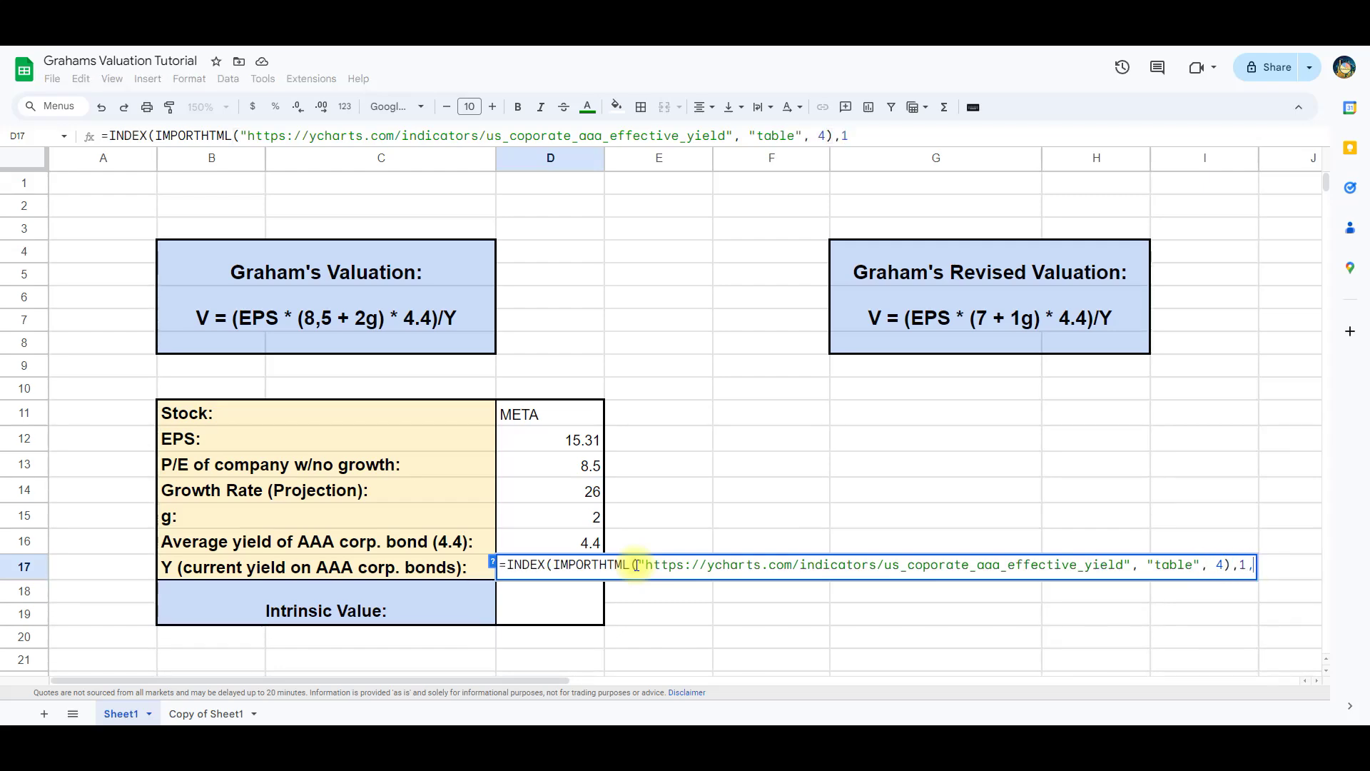
{"action": "type", "text": "2)*"}
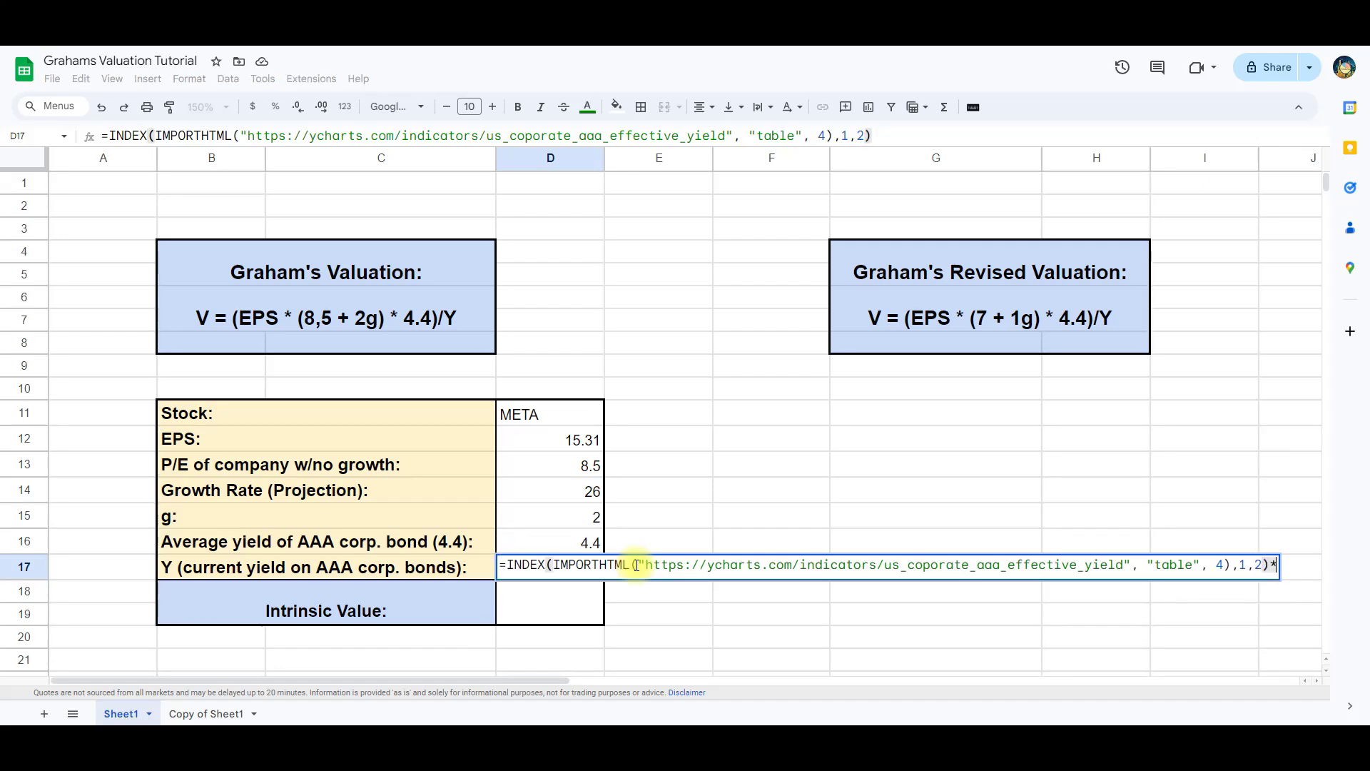
{"action": "type", "text": "100"}
{"action": "key", "text": "Return"}
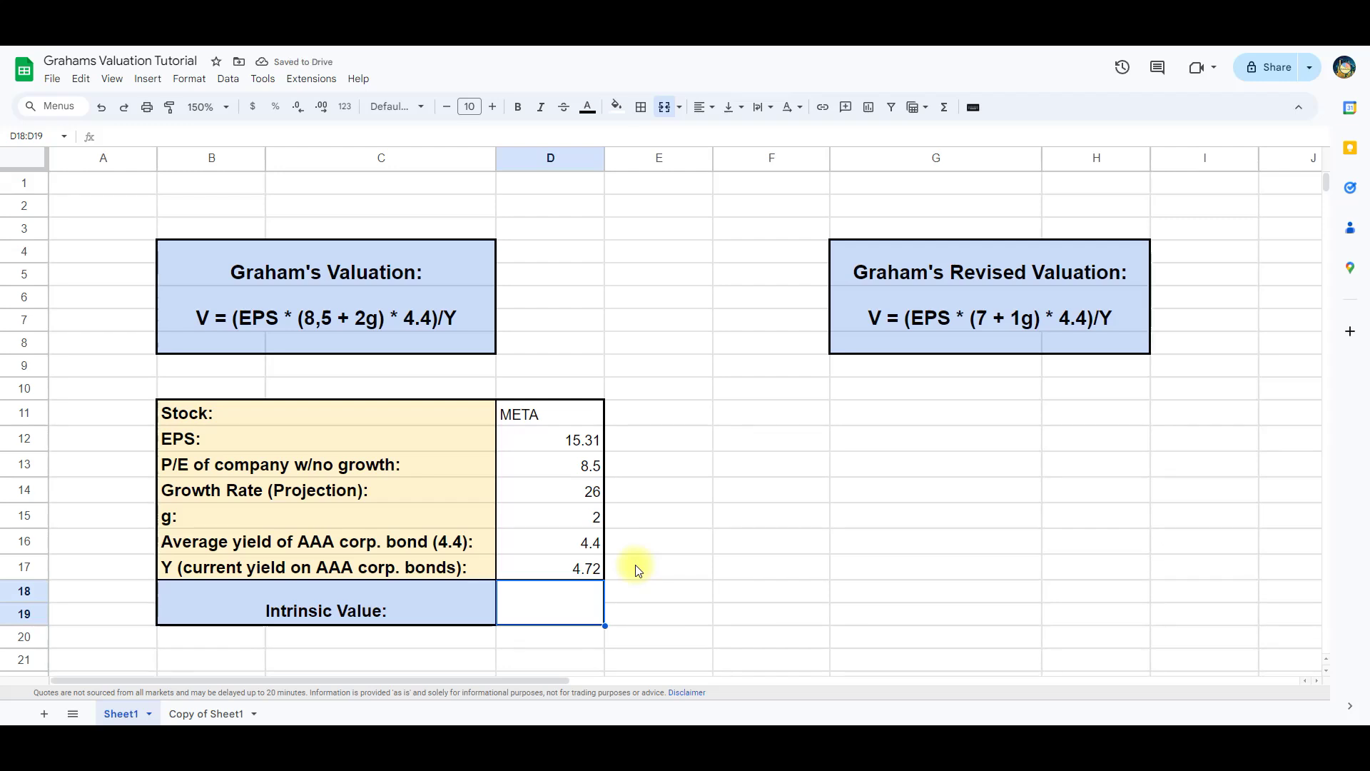
Step: Enter =(D12*(D13+D15*D14)*D16/D17) in D18 to get the intrinsic value 863.4580508
{"action": "type", "text": "="}
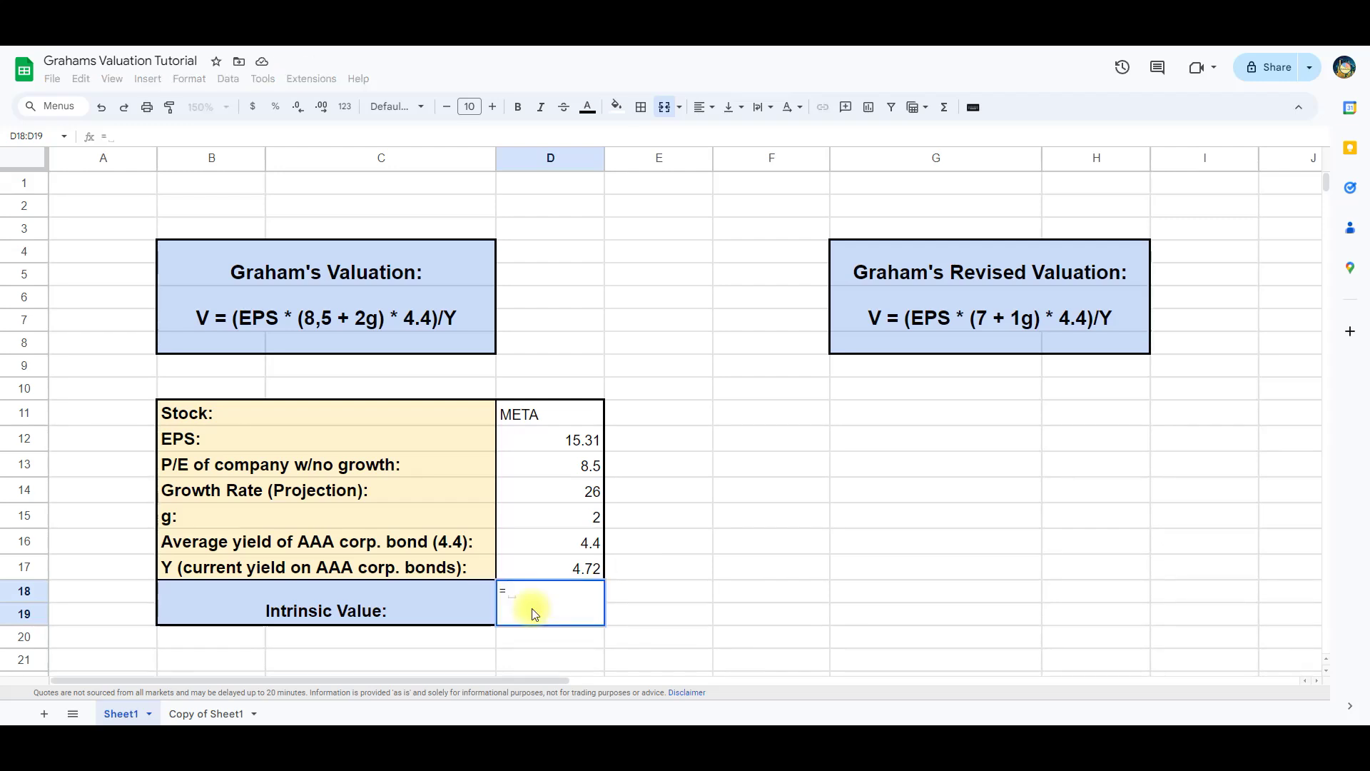
{"action": "type", "text": "(D12"}
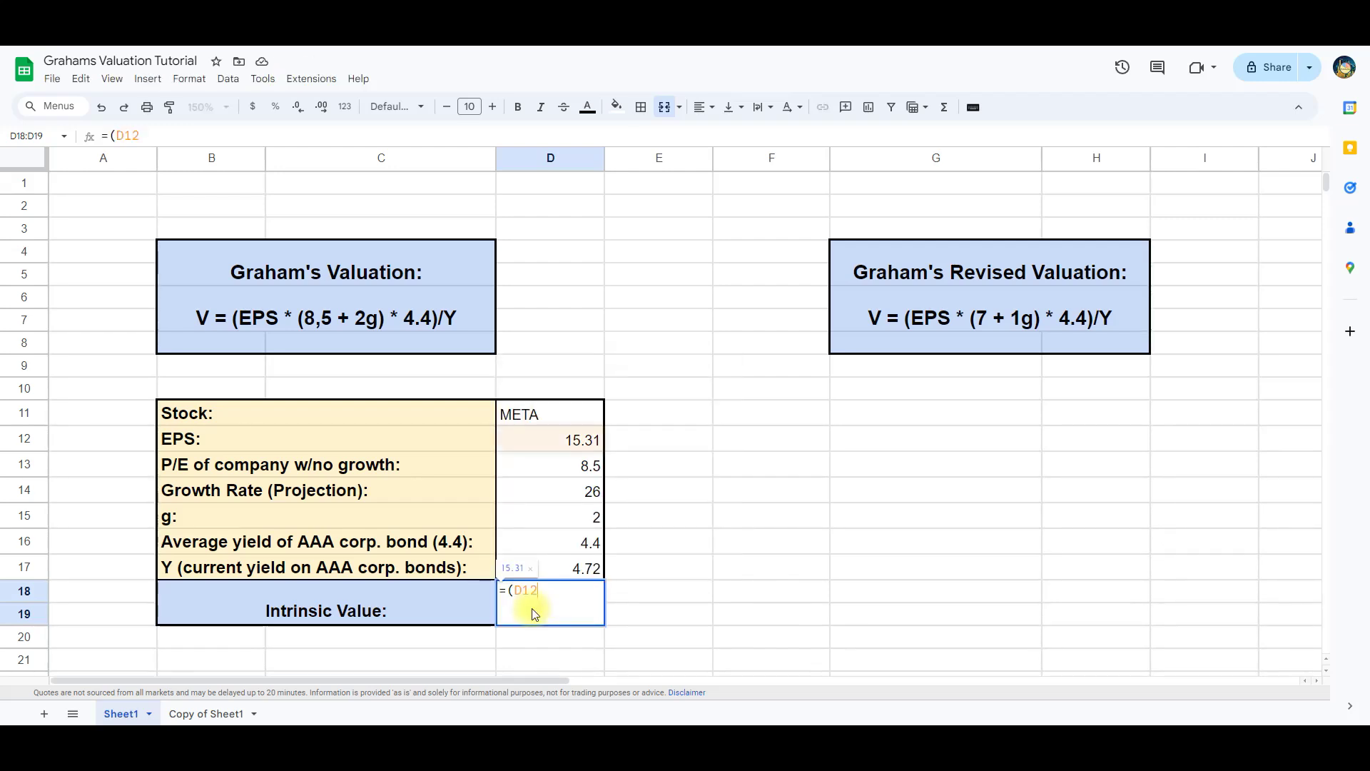
{"action": "type", "text": "*"}
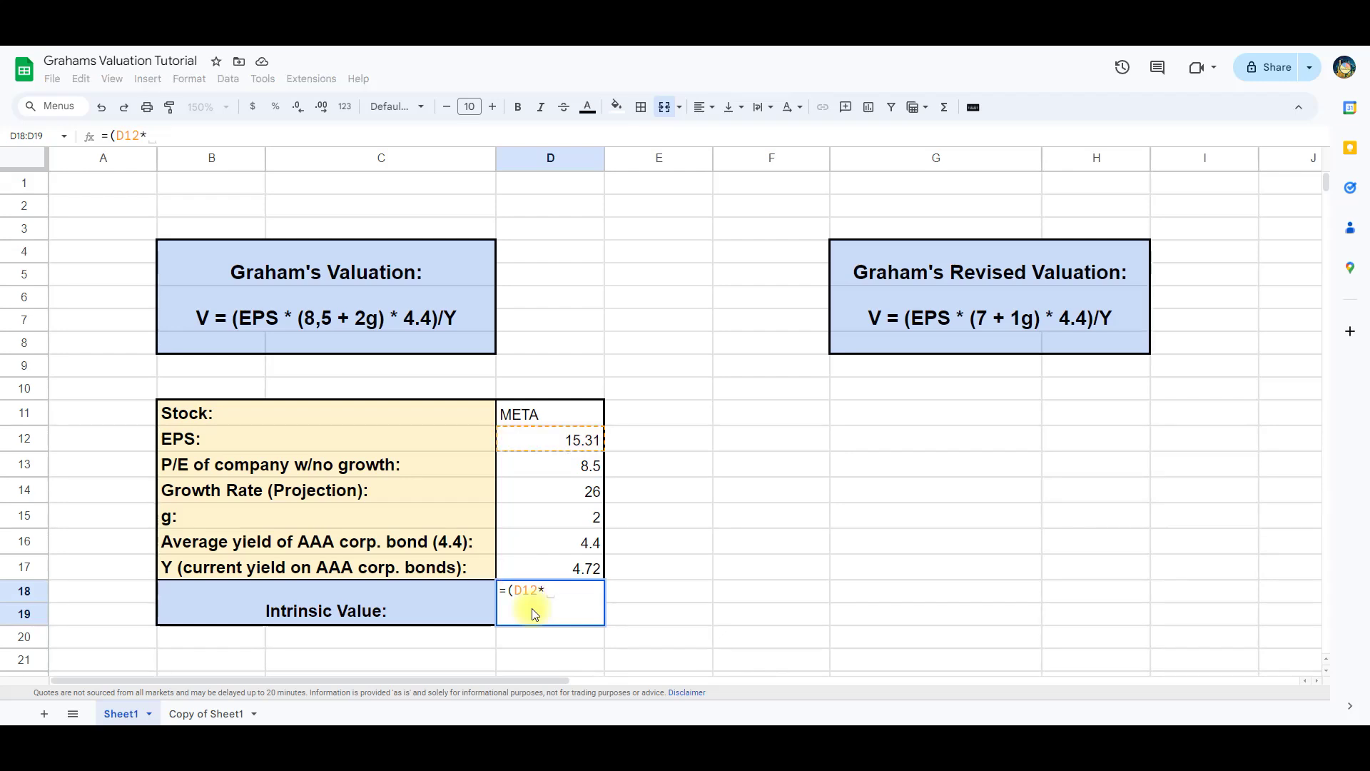
{"action": "type", "text": "(D13"}
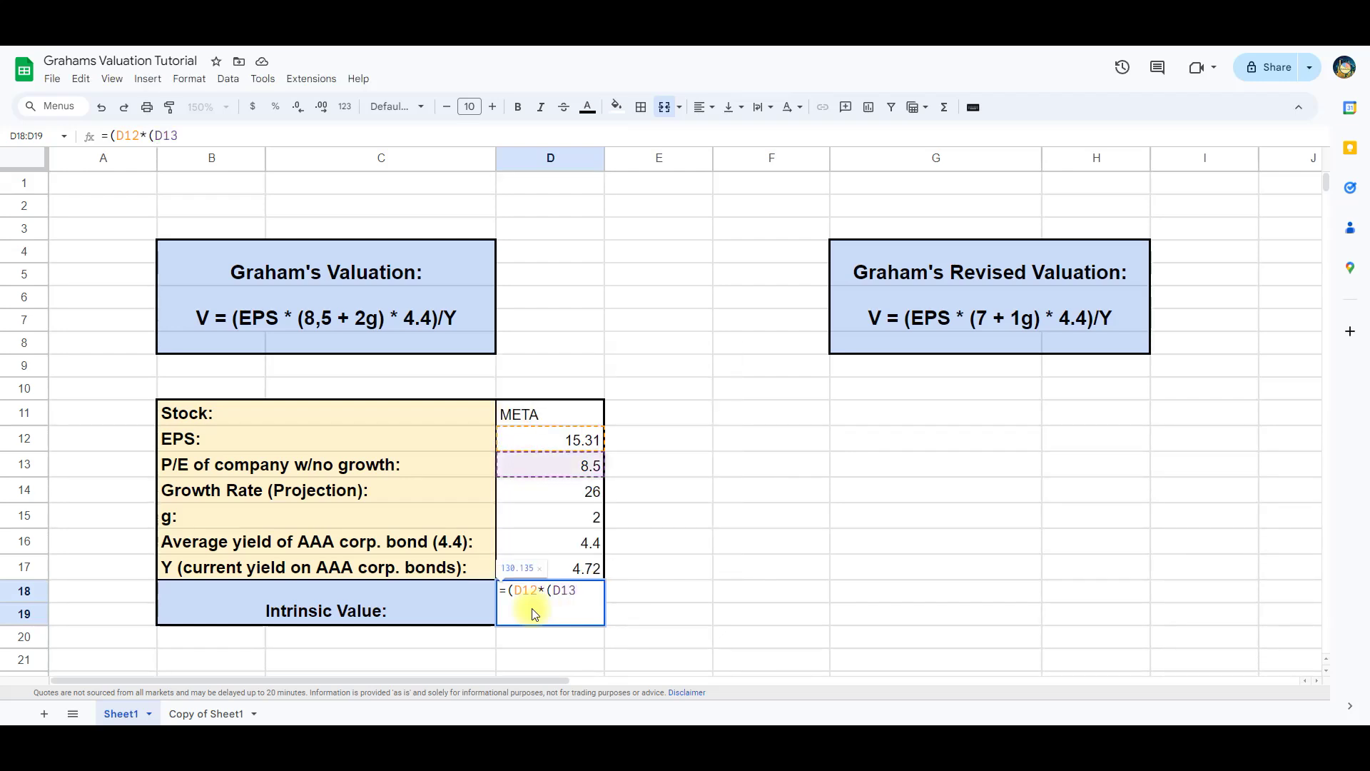
{"action": "type", "text": "+D15"}
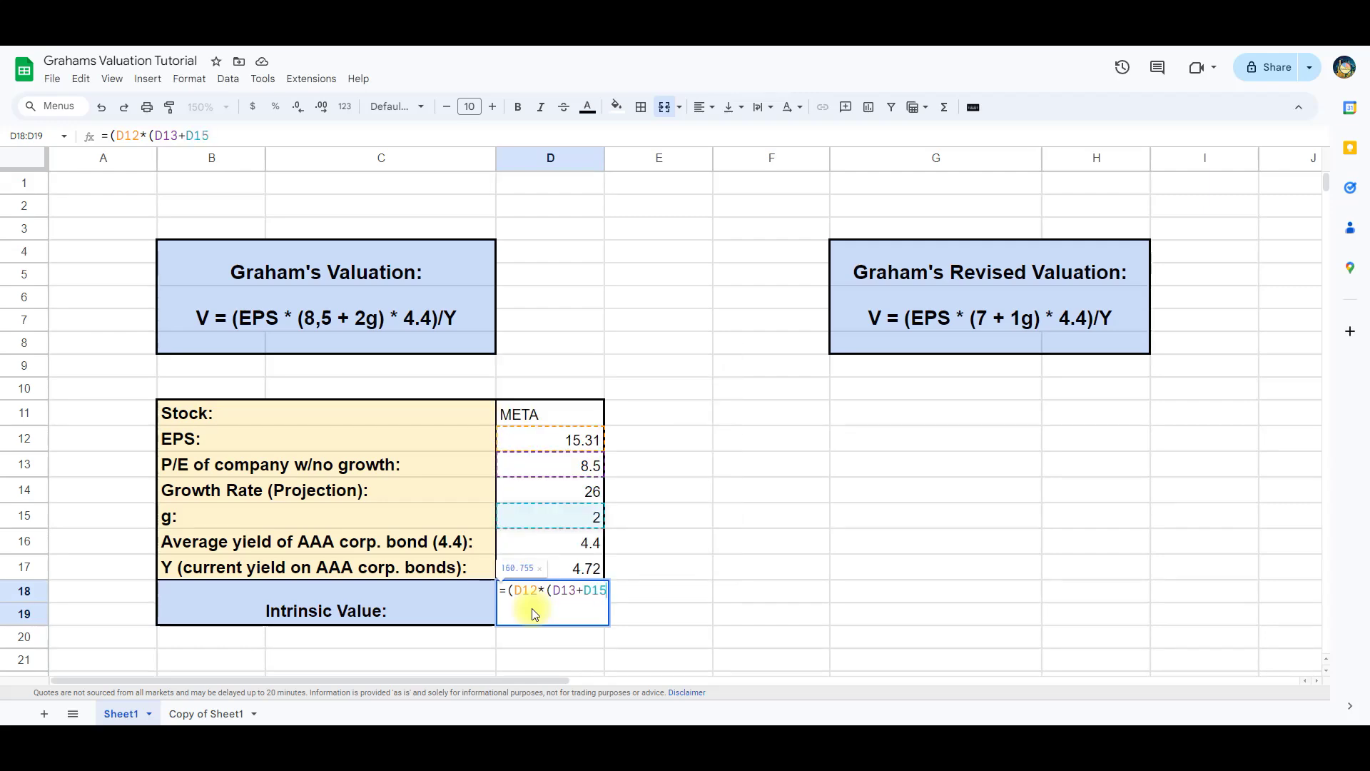
{"action": "type", "text": "*D"}
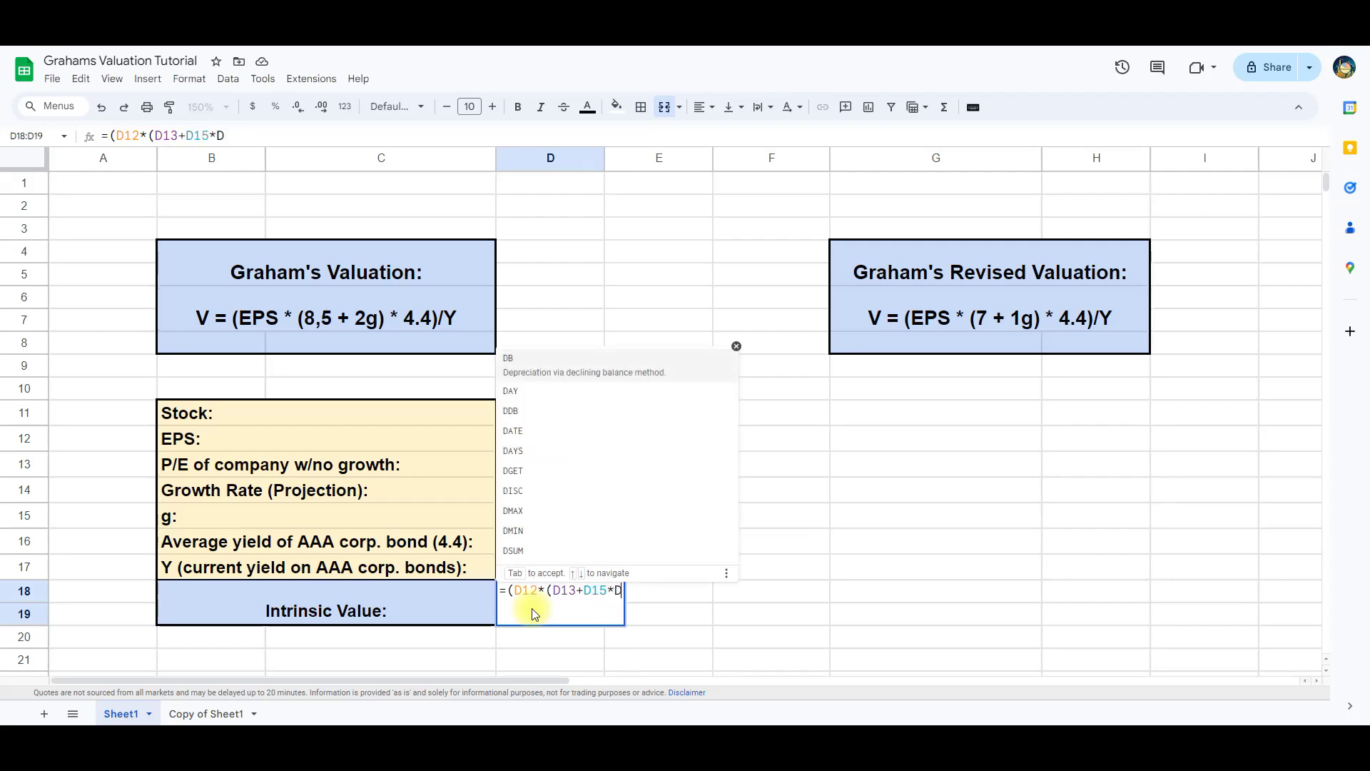
{"action": "type", "text": "14)*"}
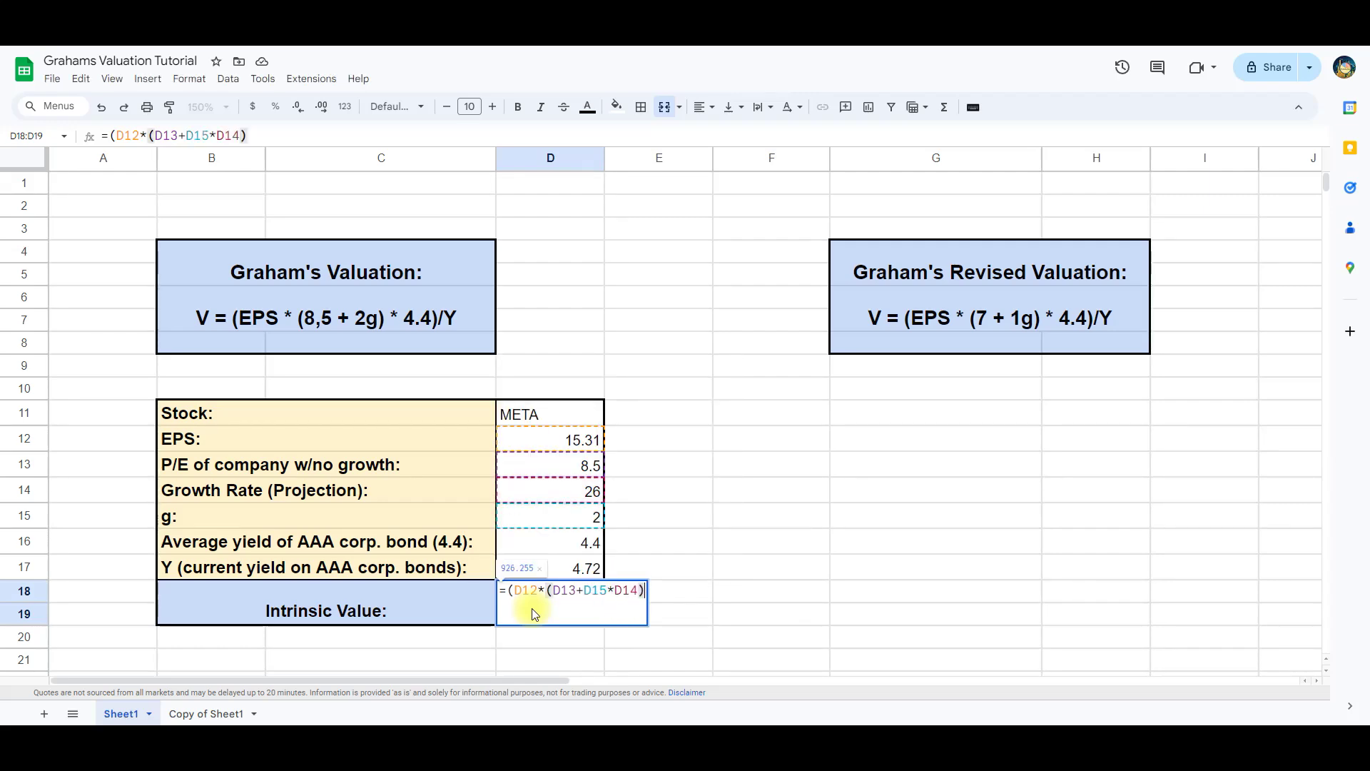
{"action": "type", "text": "D16"}
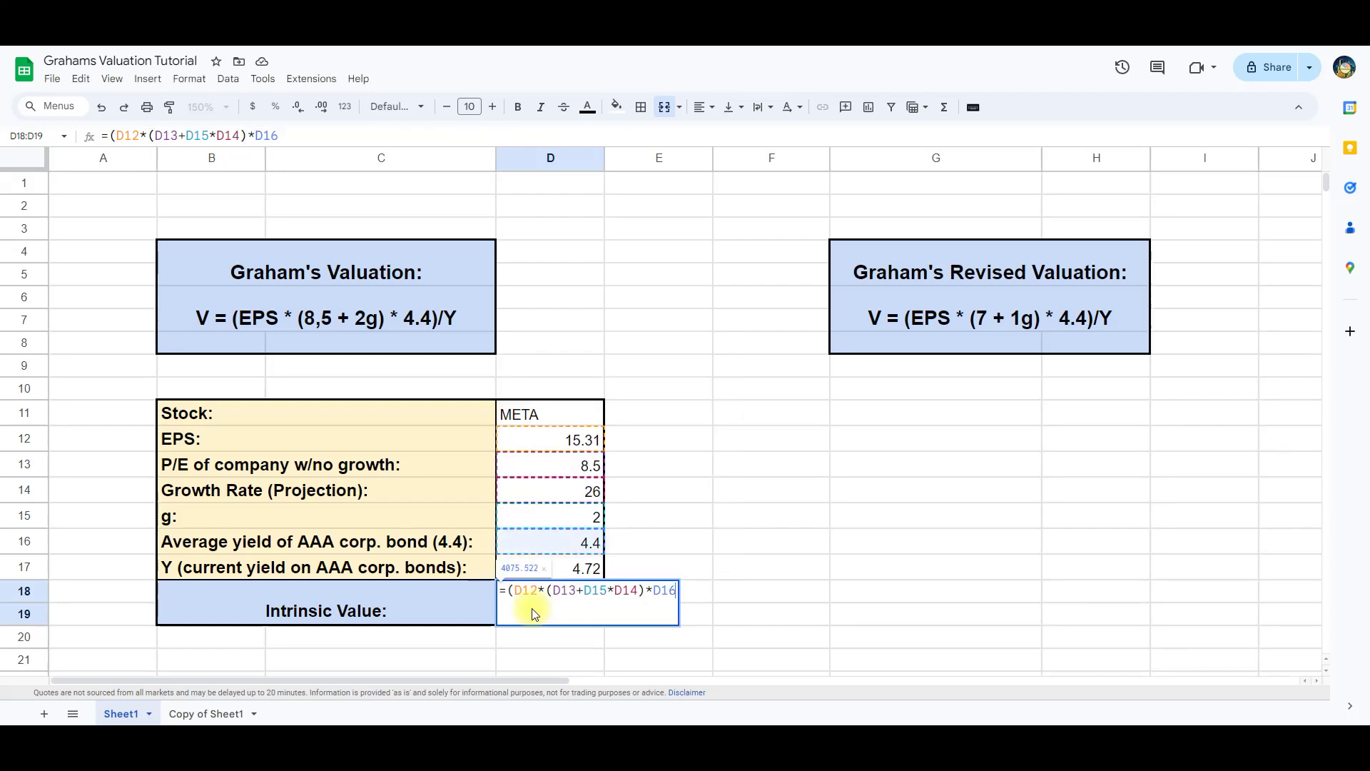
{"action": "type", "text": "/D17"}
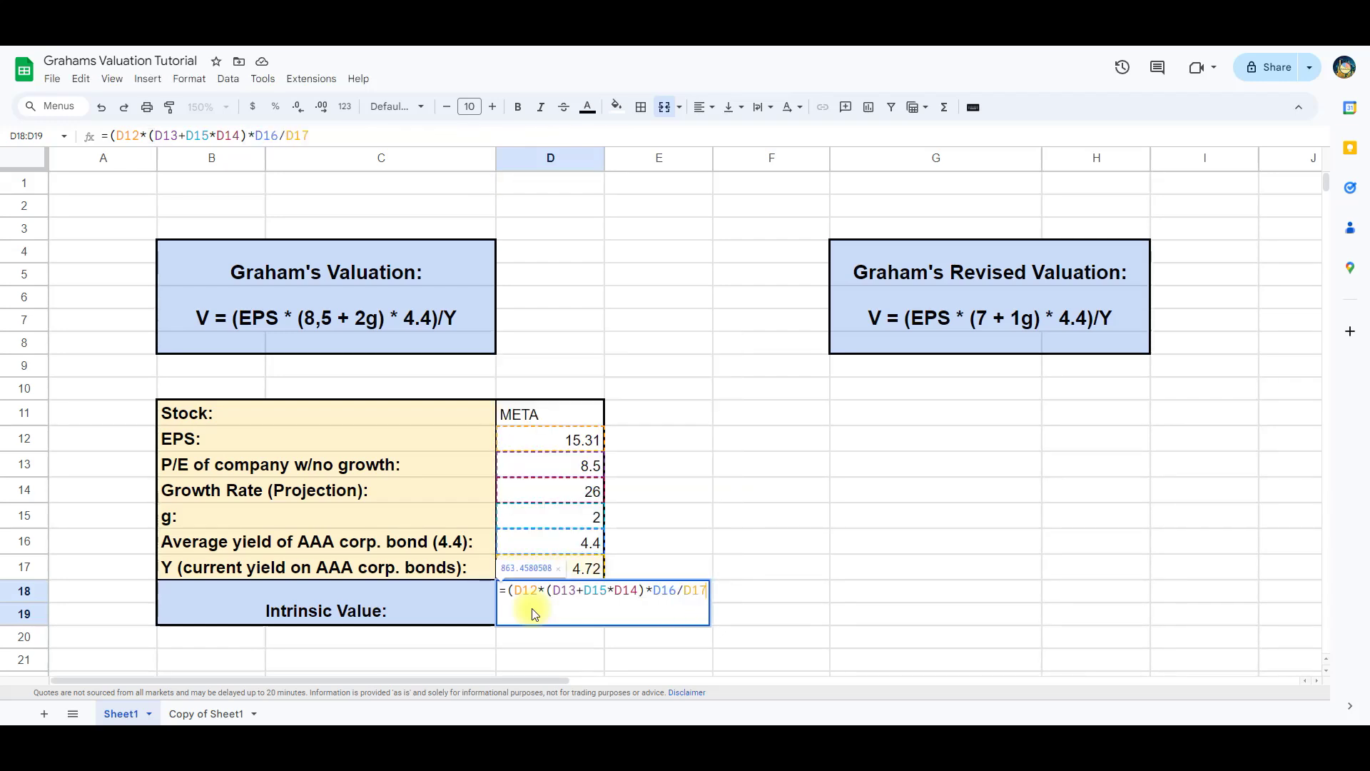
{"action": "key", "text": "Return"}
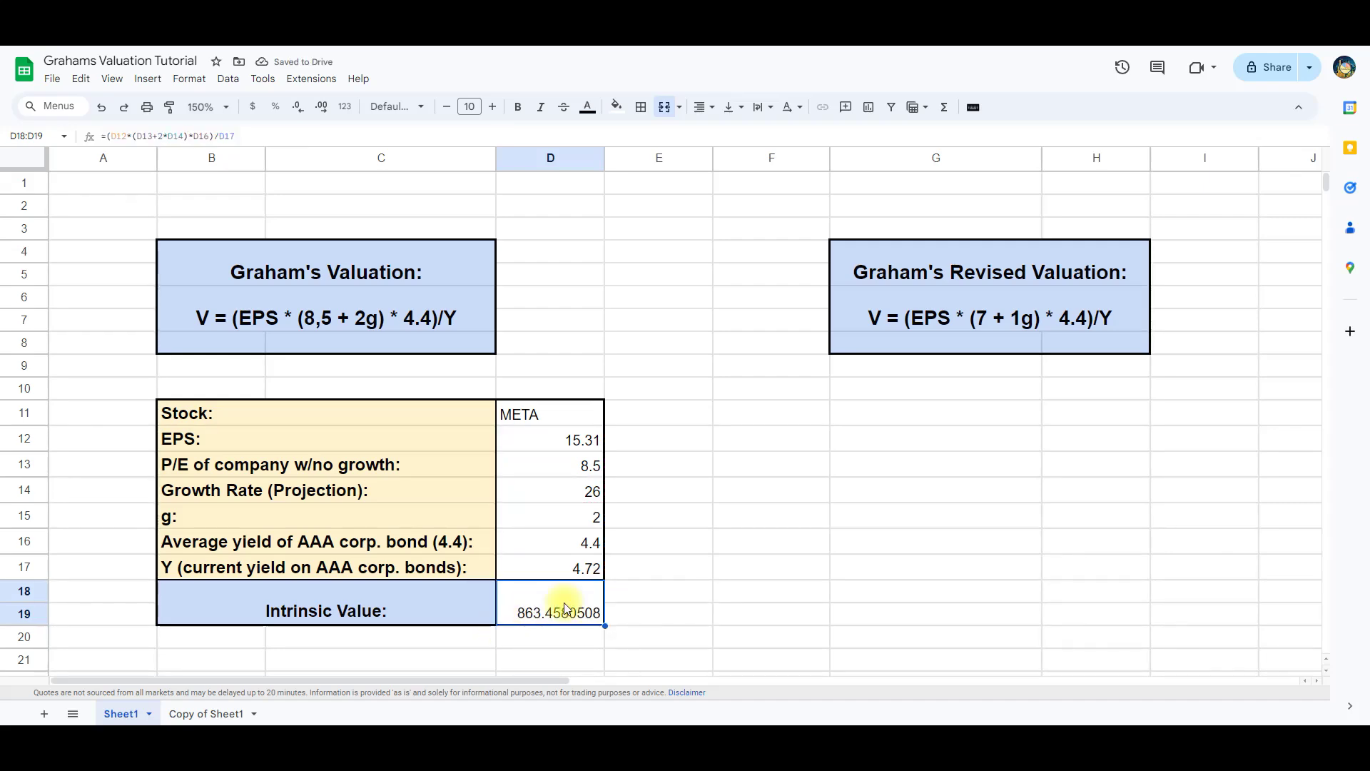
{"action": "left_click", "coordinate": [538, 417]}
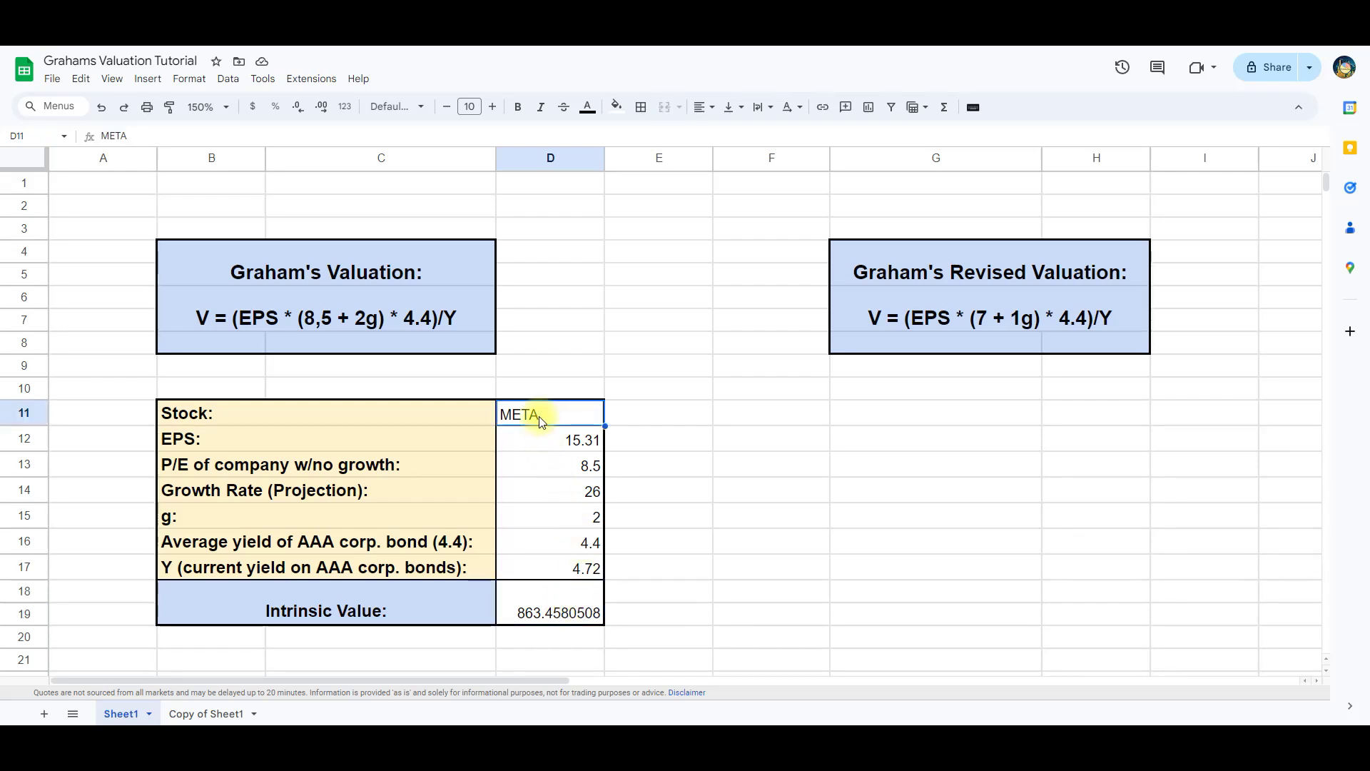
{"action": "type", "text": "BABA"}
{"action": "key", "text": "Return"}
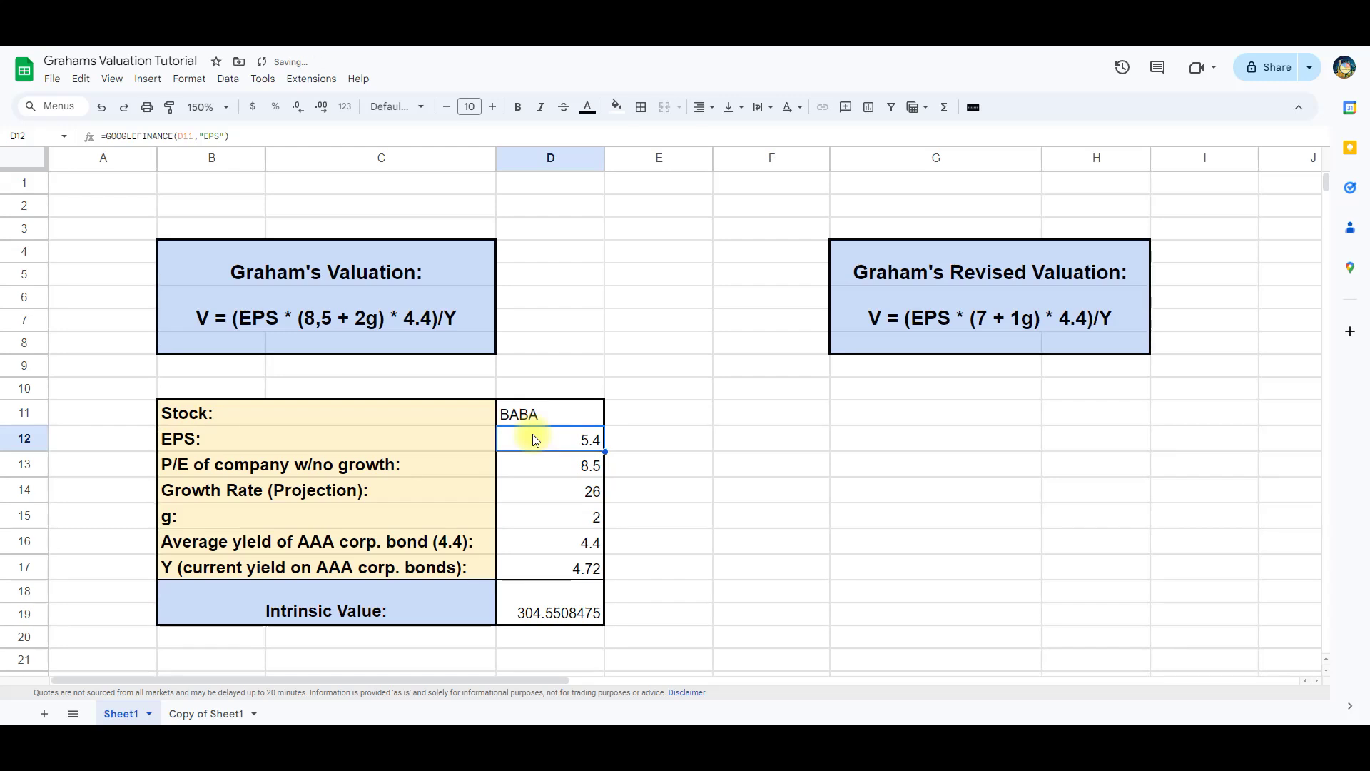
{"action": "left_click", "coordinate": [551, 424]}
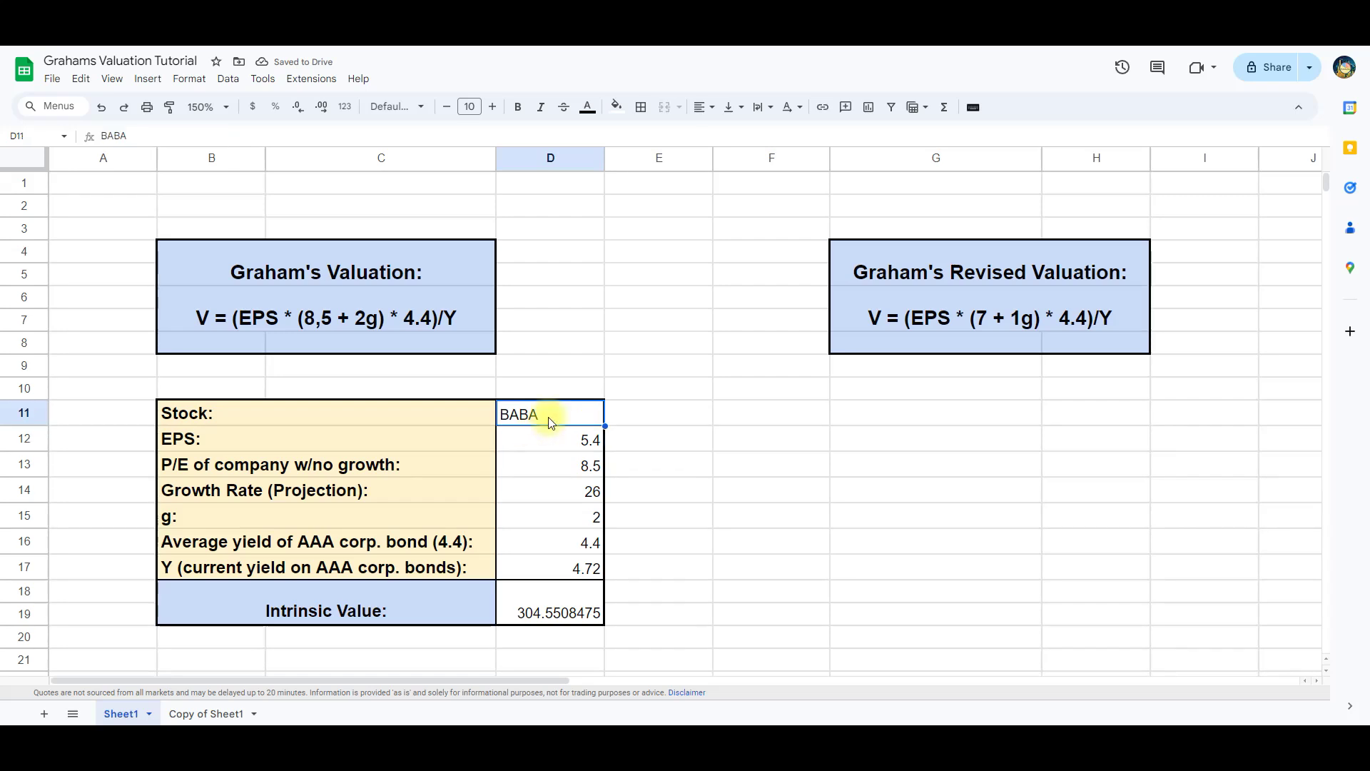
{"action": "type", "text": "META"}
{"action": "key", "text": "Return"}
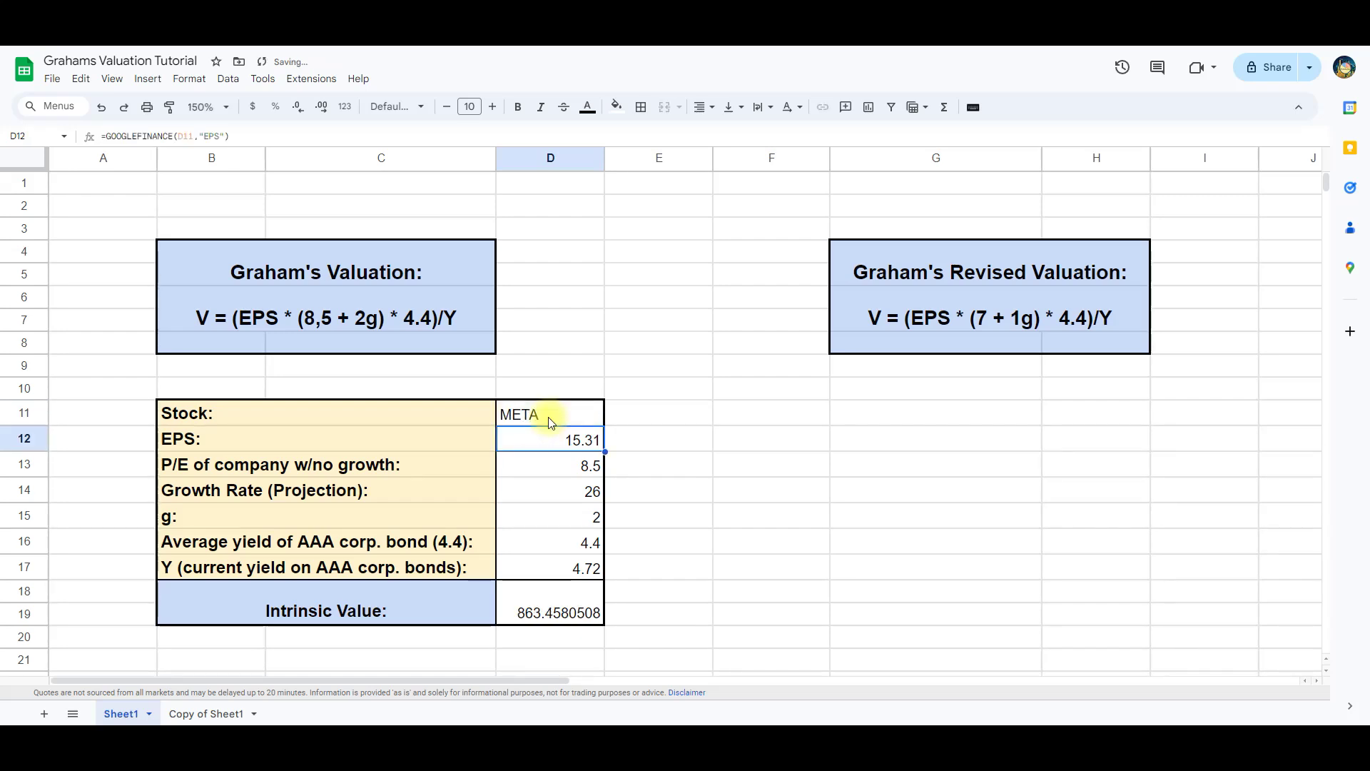
{"action": "left_click", "coordinate": [567, 627]}
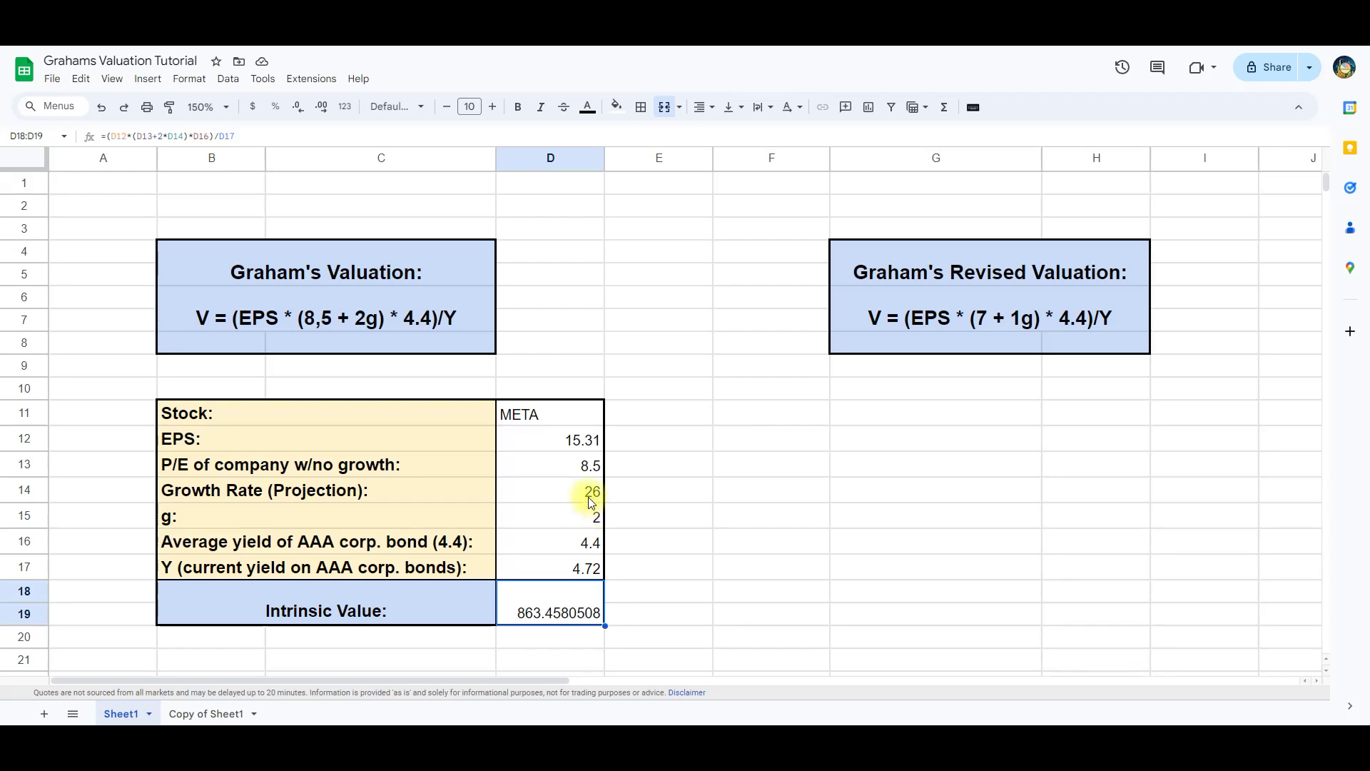
Step: Add a data-validation dropdown on D13 with P/E choices 8.5 and 7
{"action": "left_click", "coordinate": [587, 466]}
{"action": "left_click", "coordinate": [228, 79]}
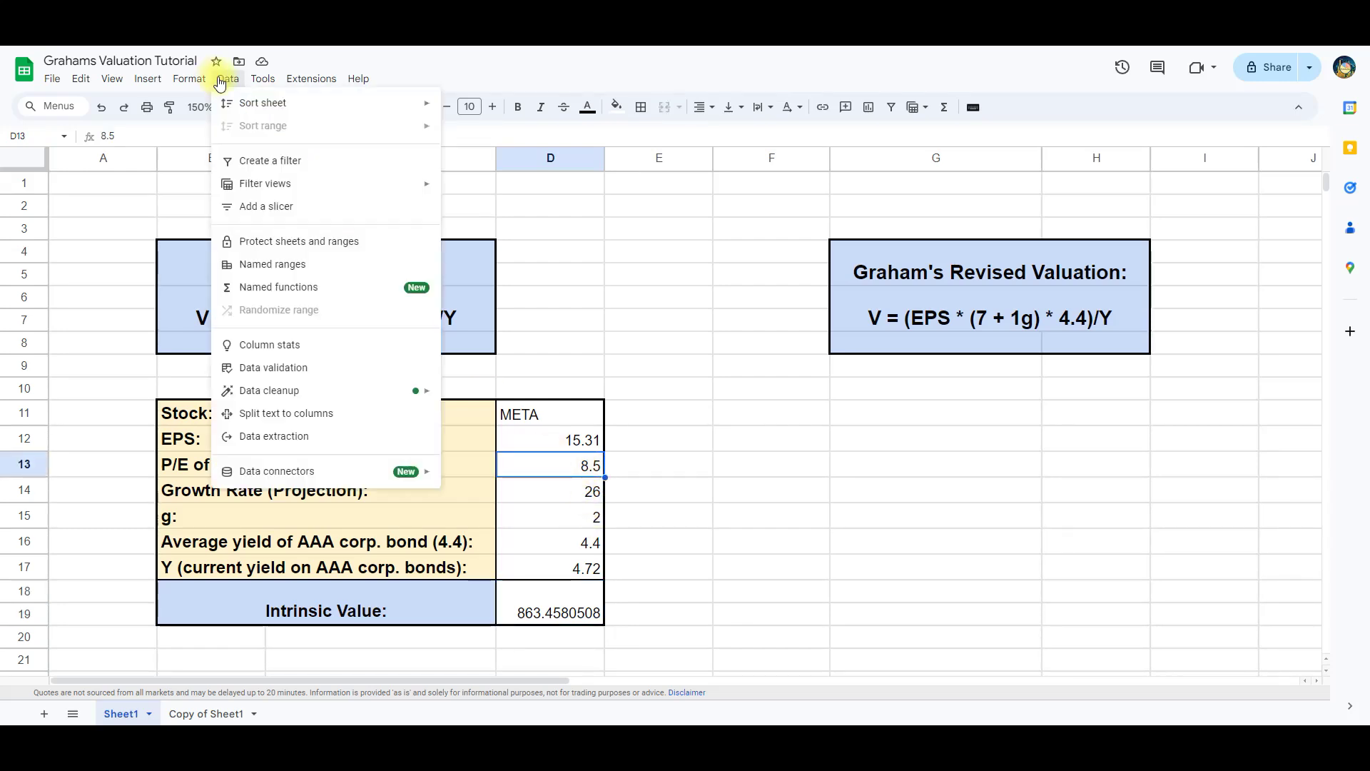
{"action": "mouse_move", "coordinate": [289, 401]}
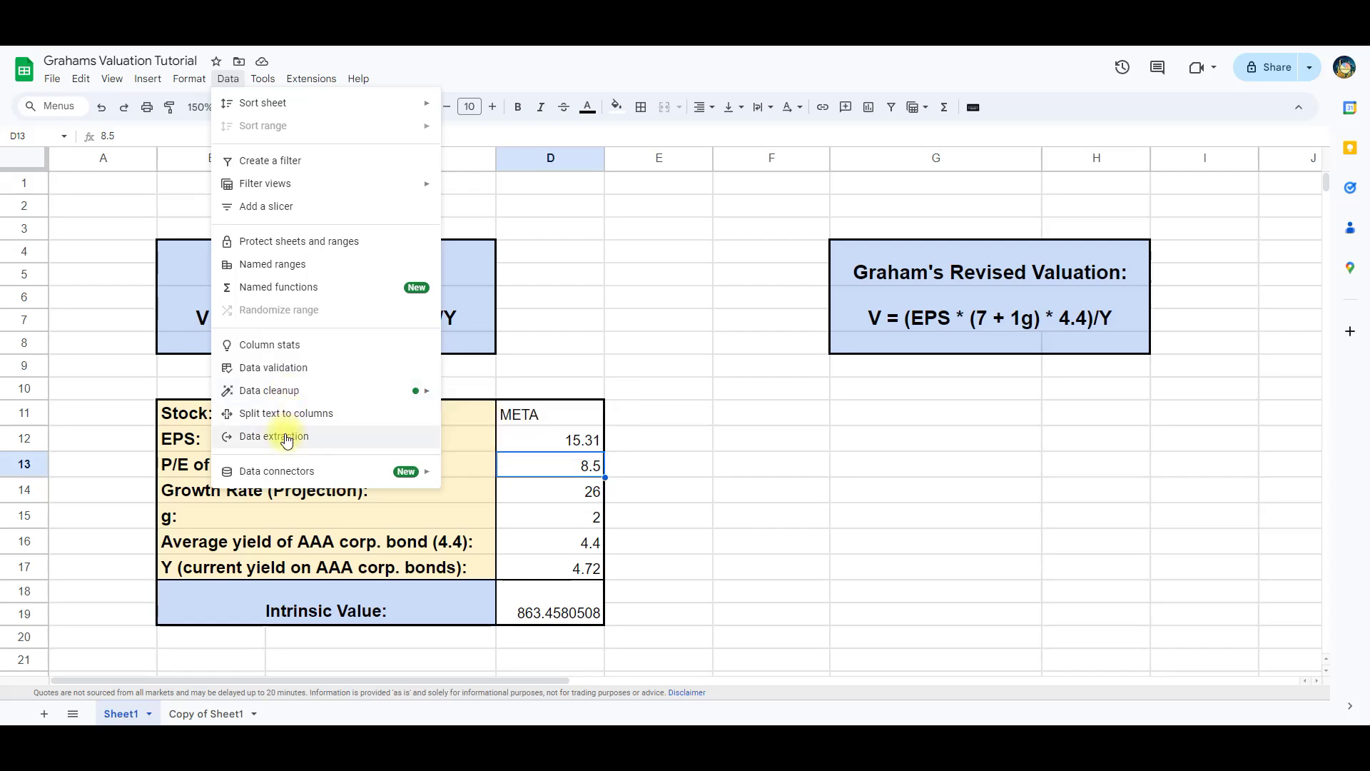
{"action": "left_click", "coordinate": [281, 368]}
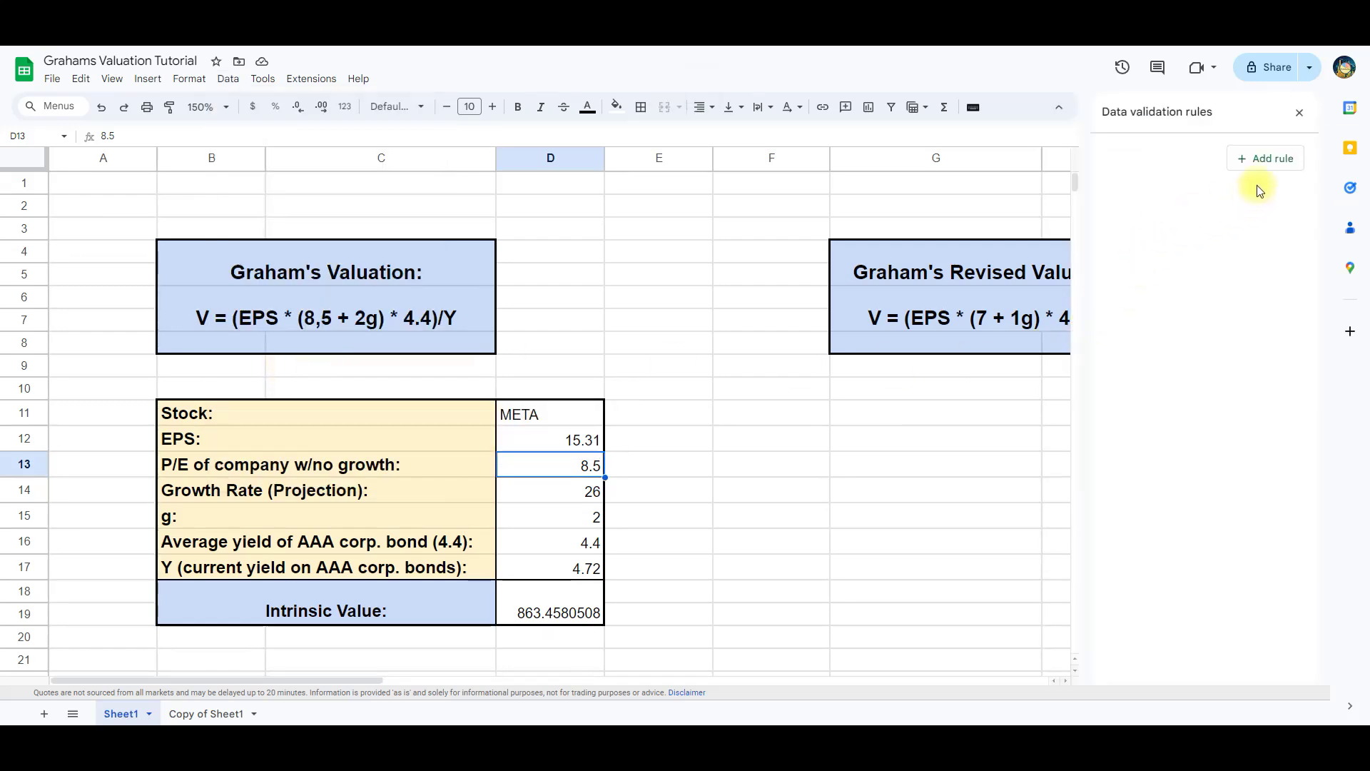
{"action": "left_click", "coordinate": [1260, 159]}
{"action": "left_click", "coordinate": [1193, 278]}
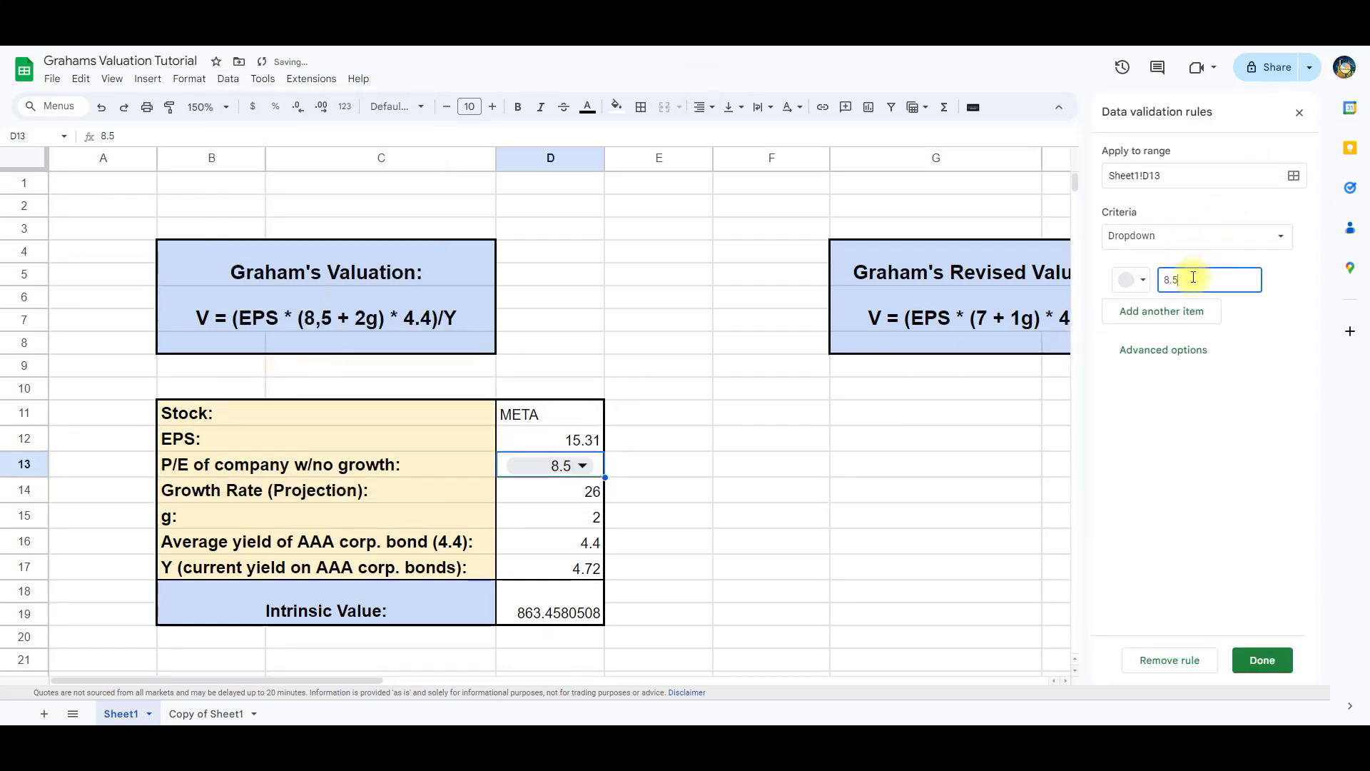
{"action": "left_click", "coordinate": [1141, 311]}
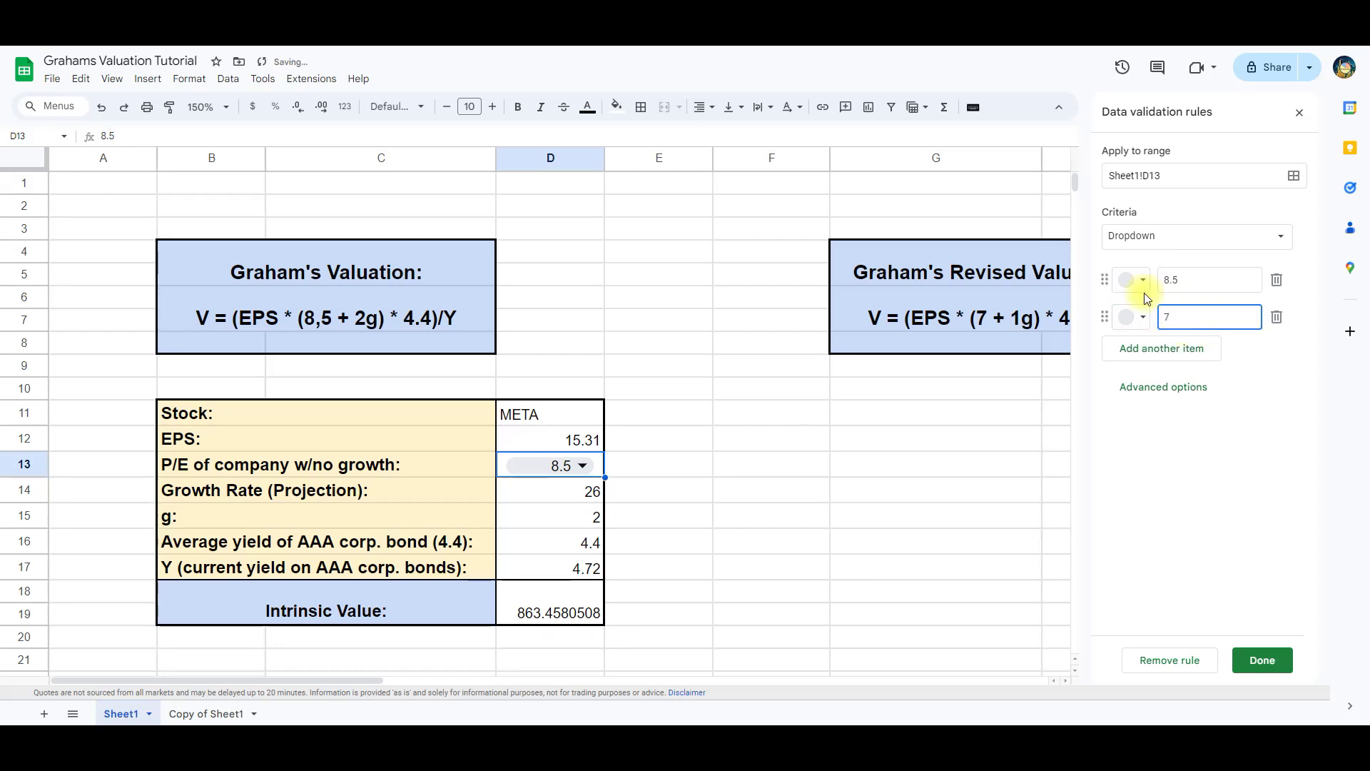
{"action": "left_click", "coordinate": [1263, 661]}
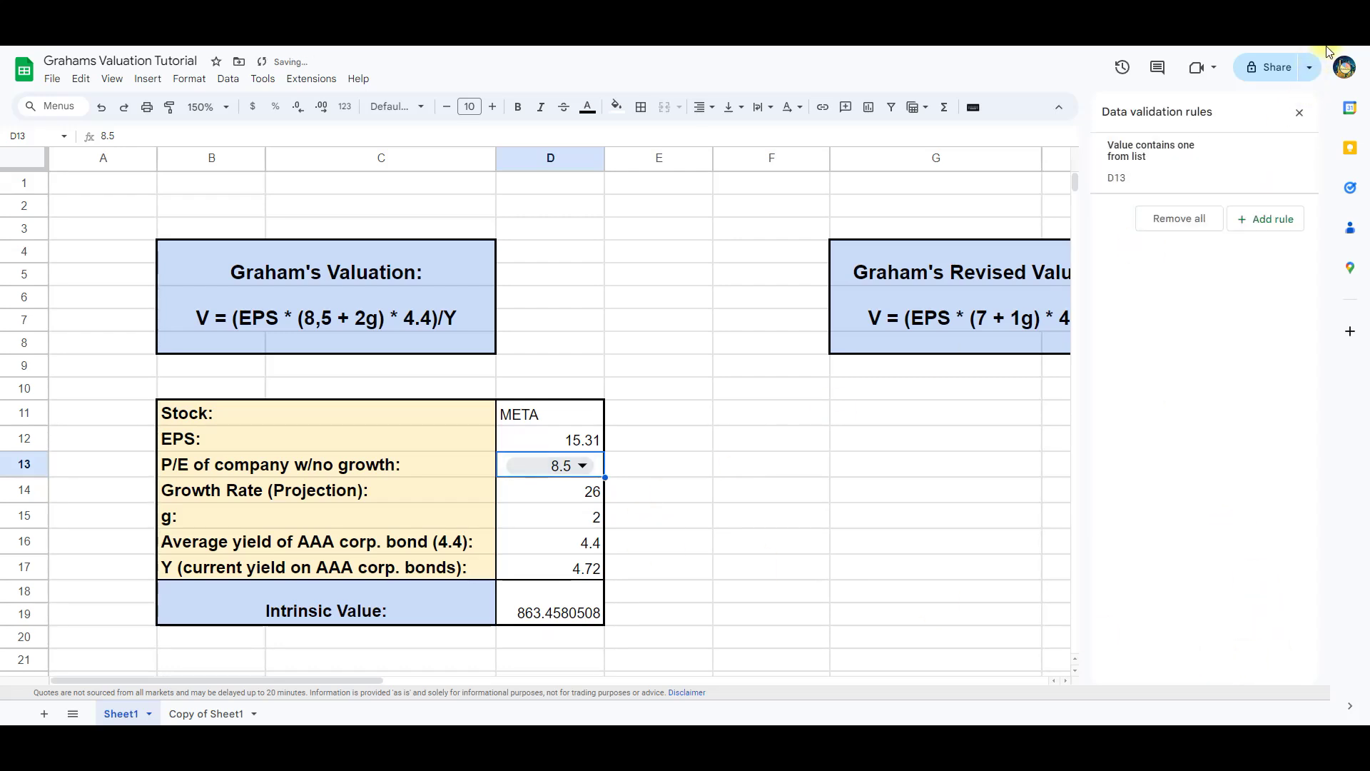
Step: Add a data-validation dropdown on D15 with g choices 2 and 1
{"action": "left_click", "coordinate": [583, 522]}
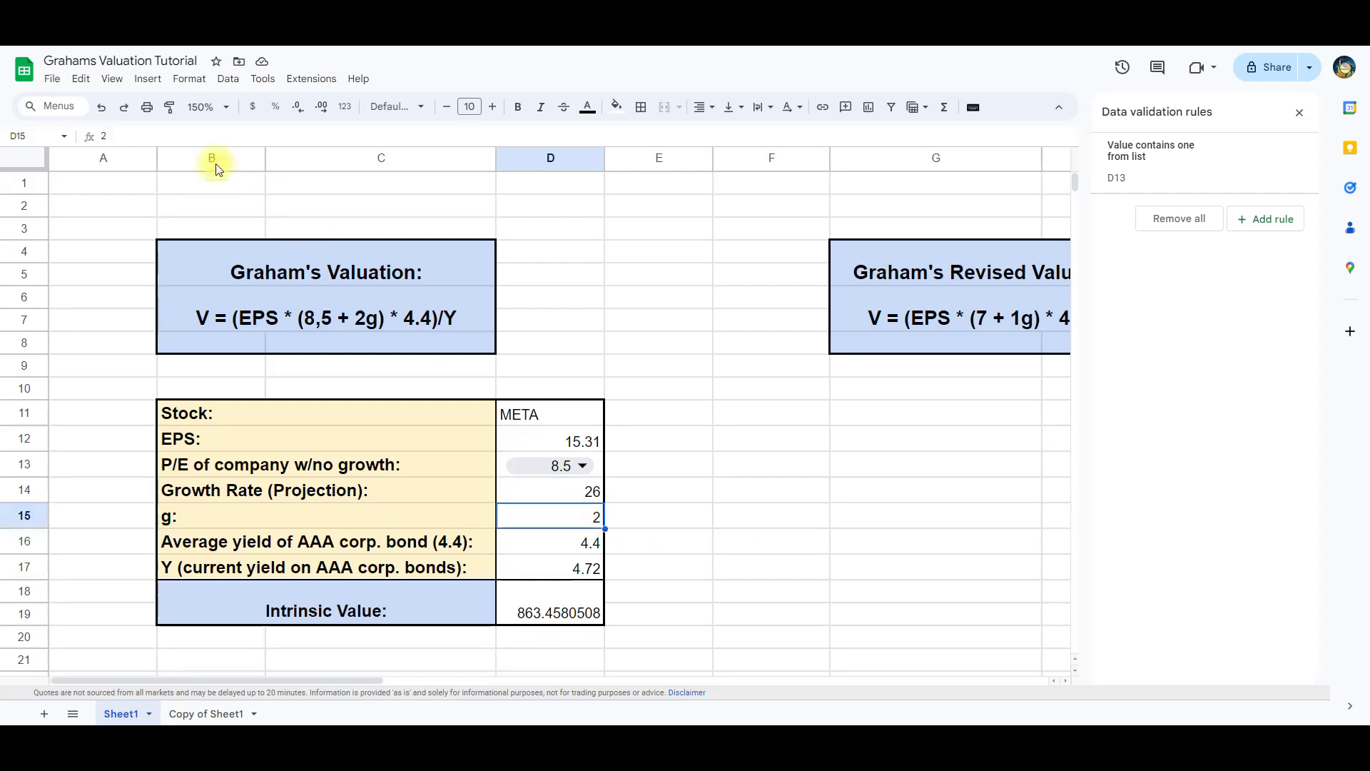
{"action": "left_click", "coordinate": [227, 79]}
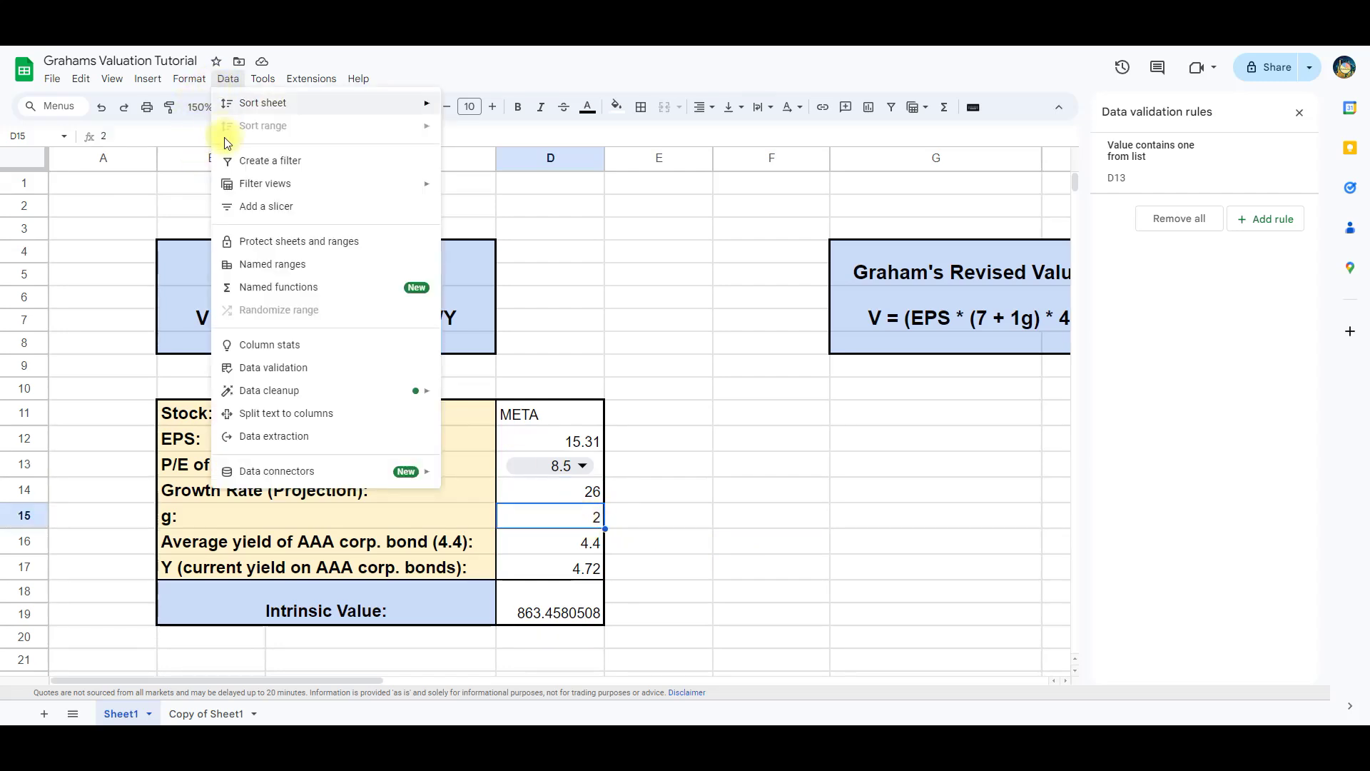
{"action": "left_click", "coordinate": [286, 368]}
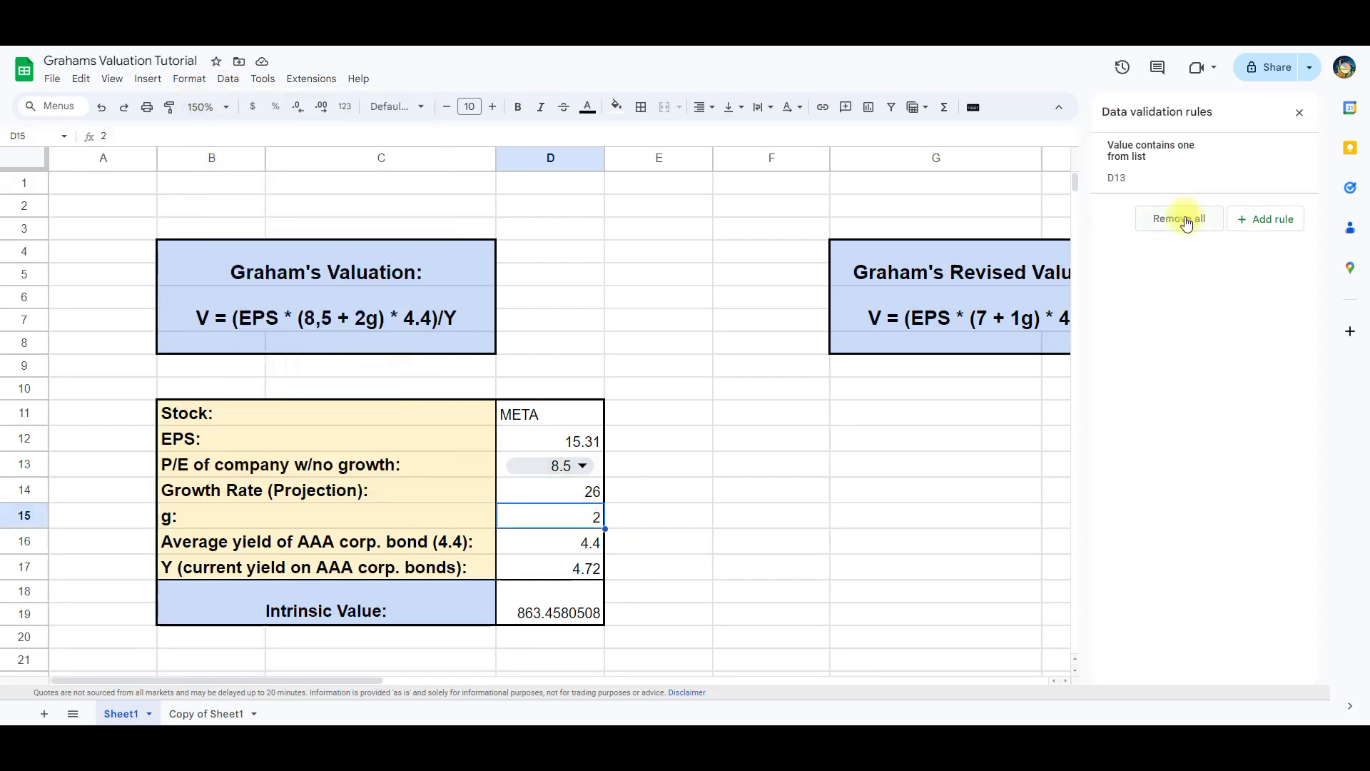
{"action": "left_click", "coordinate": [1255, 218]}
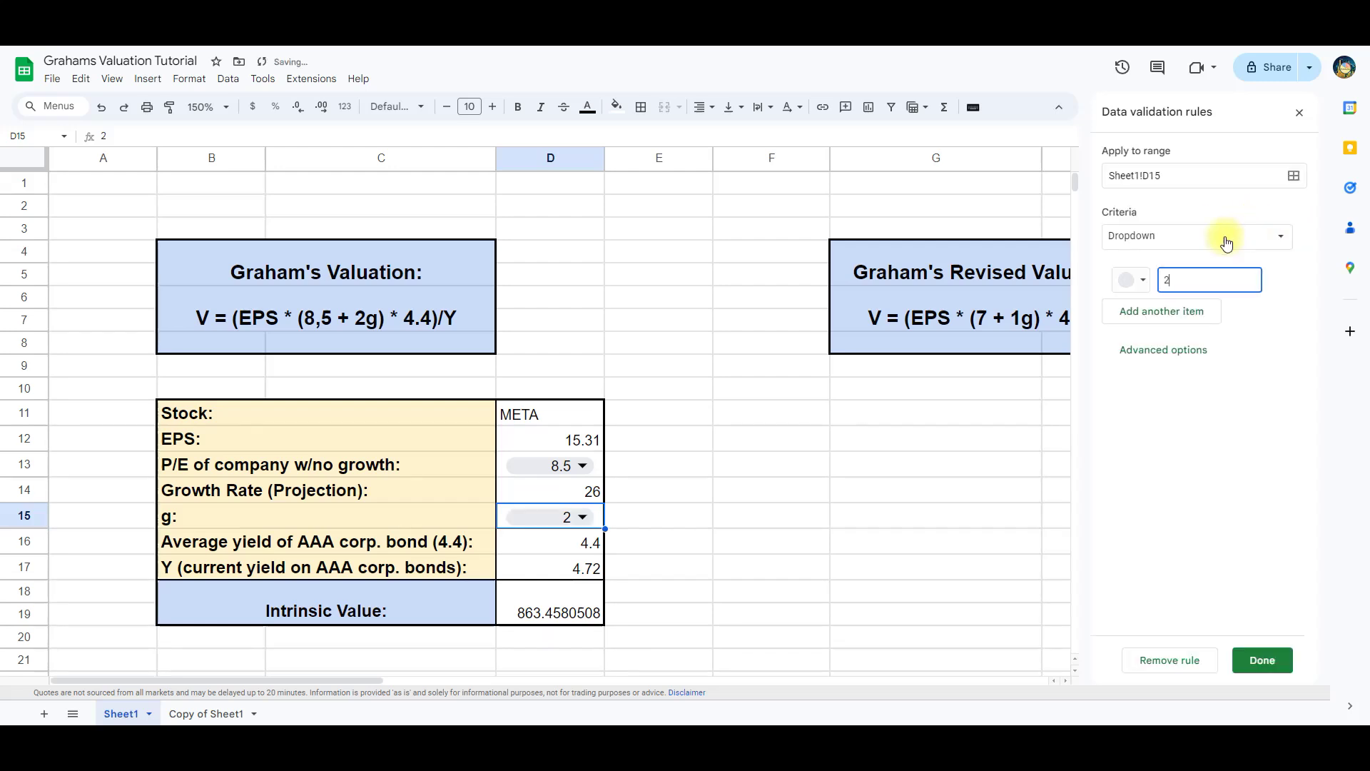
{"action": "left_click", "coordinate": [1171, 313]}
{"action": "type", "text": "1"}
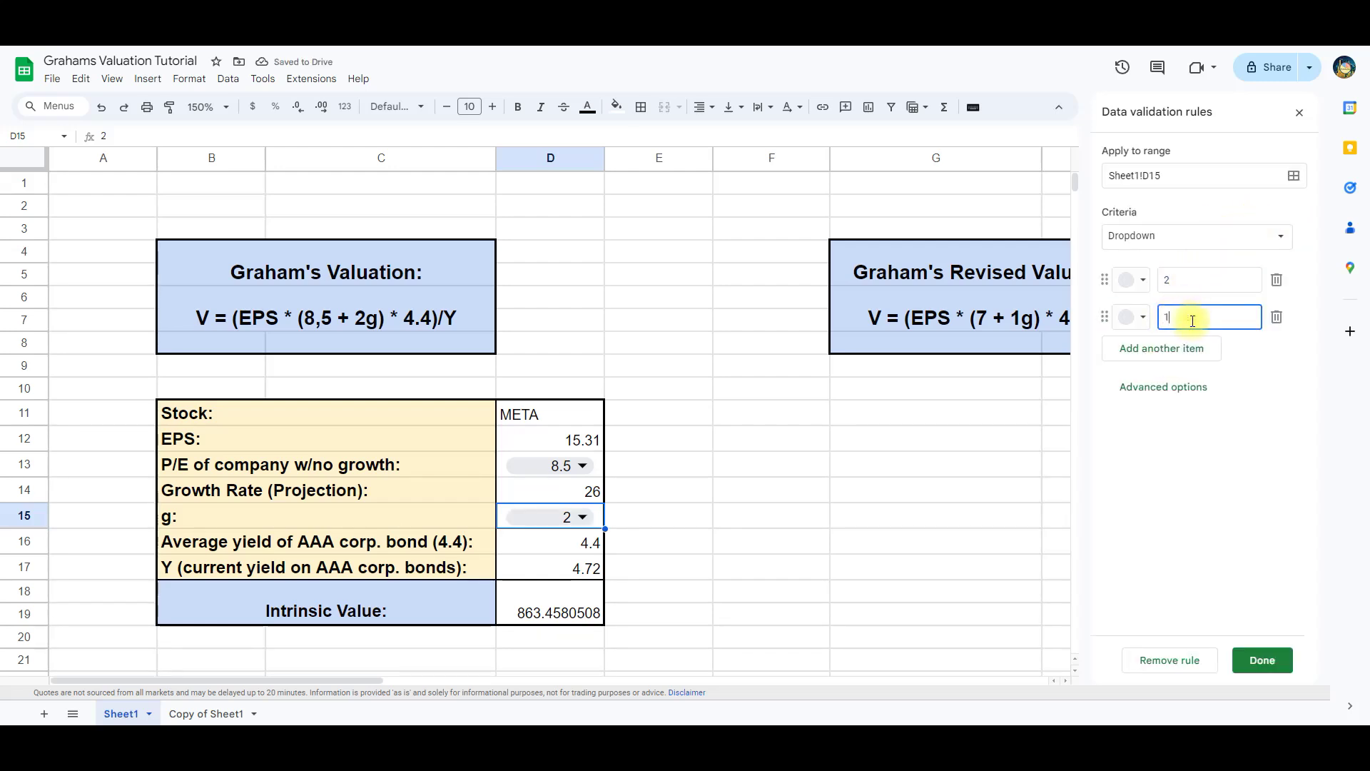
{"action": "left_click", "coordinate": [1248, 657]}
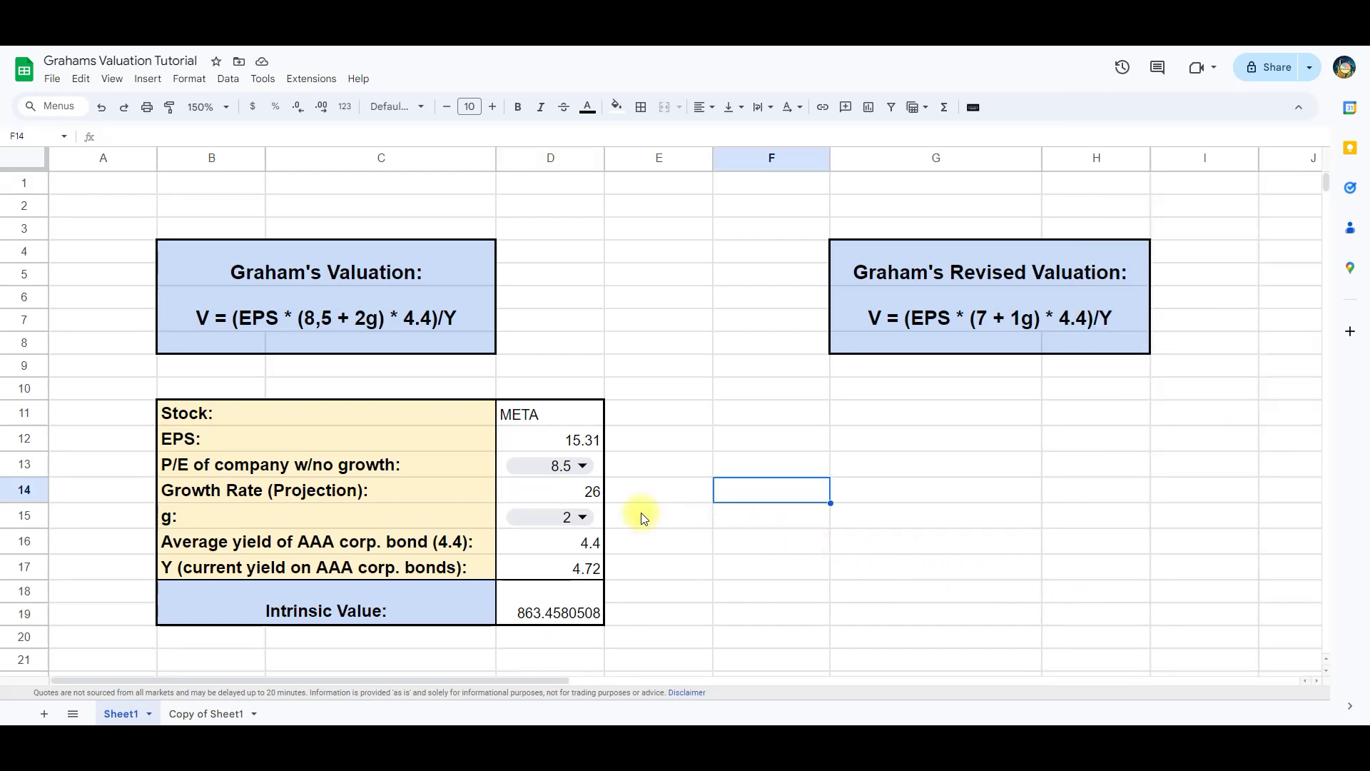
Step: Set the no-growth P/E to 7 and test g by switching it to 1 and back to 2
{"action": "left_click", "coordinate": [585, 471]}
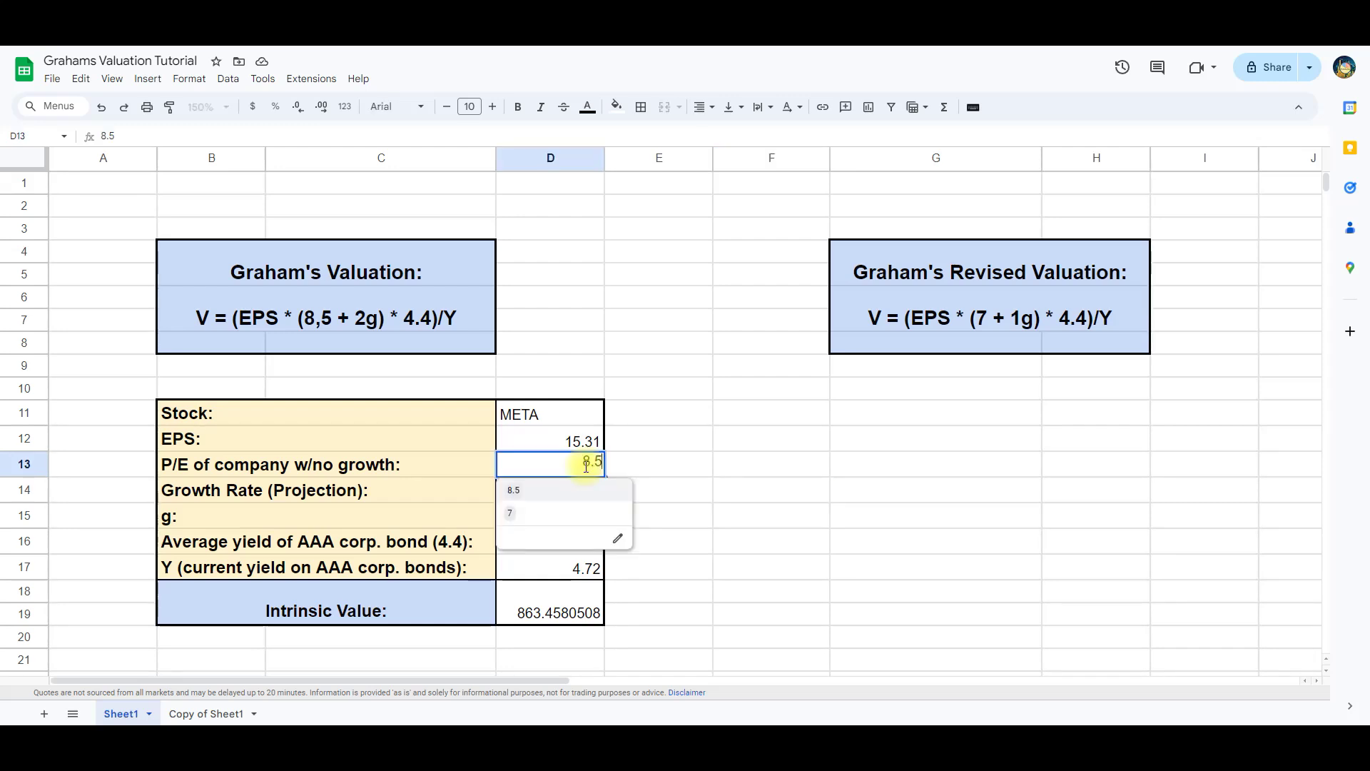
{"action": "left_click", "coordinate": [546, 513]}
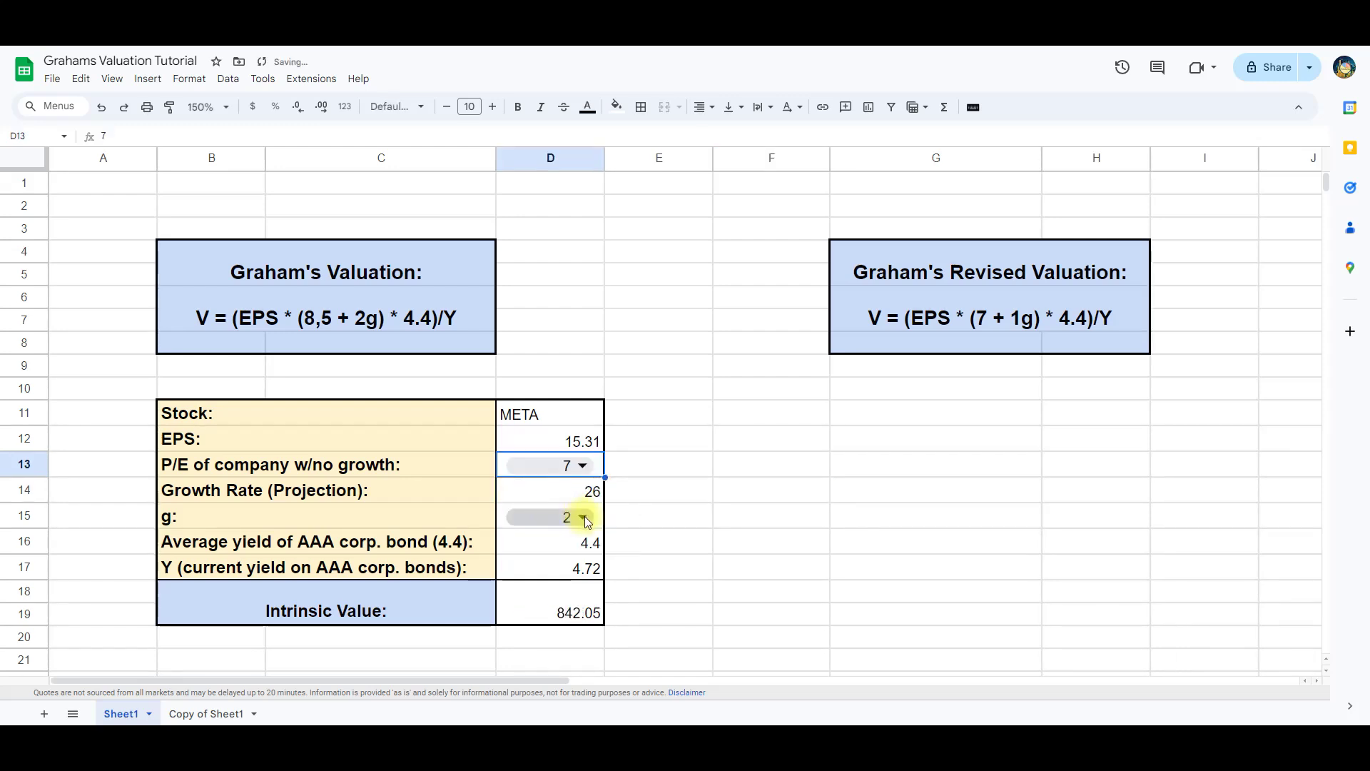
{"action": "left_click", "coordinate": [584, 519]}
{"action": "left_click", "coordinate": [546, 559]}
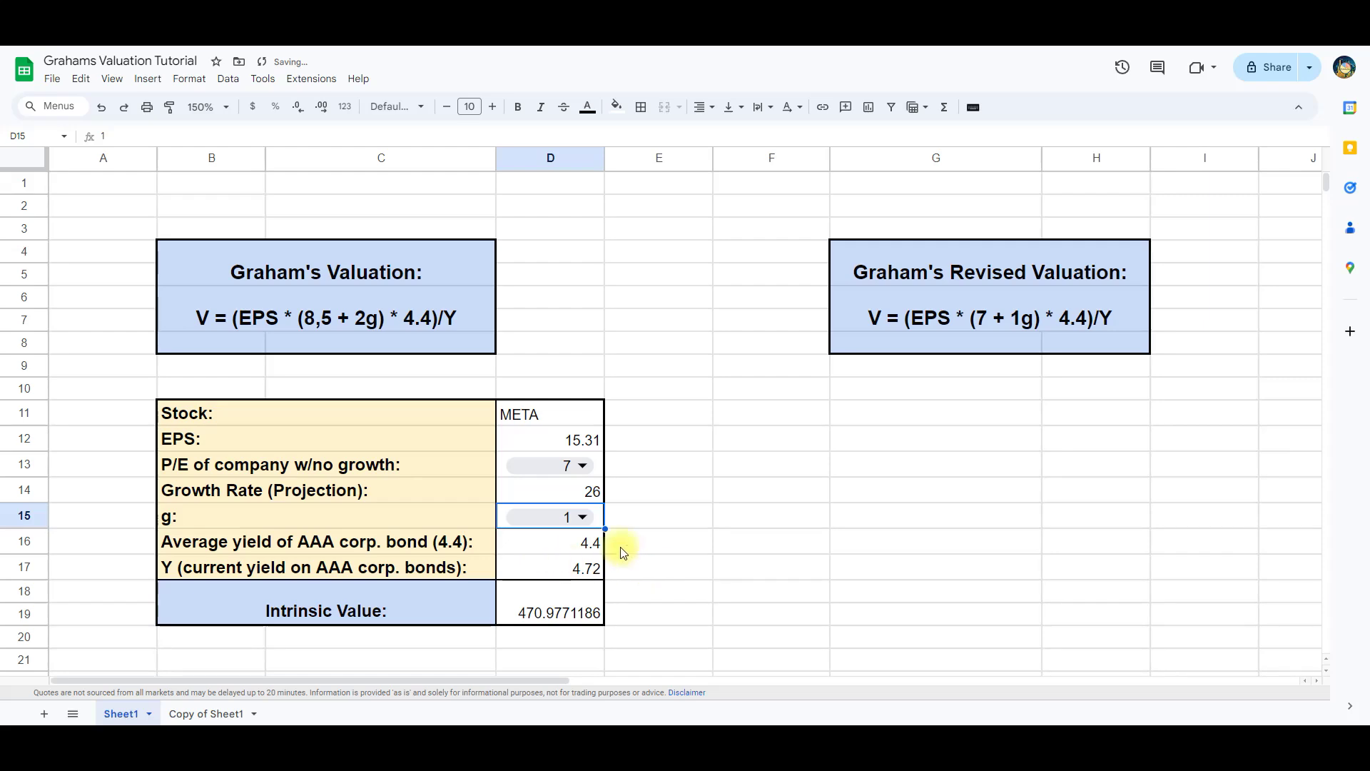
{"action": "left_click", "coordinate": [590, 521]}
{"action": "left_click", "coordinate": [537, 541]}
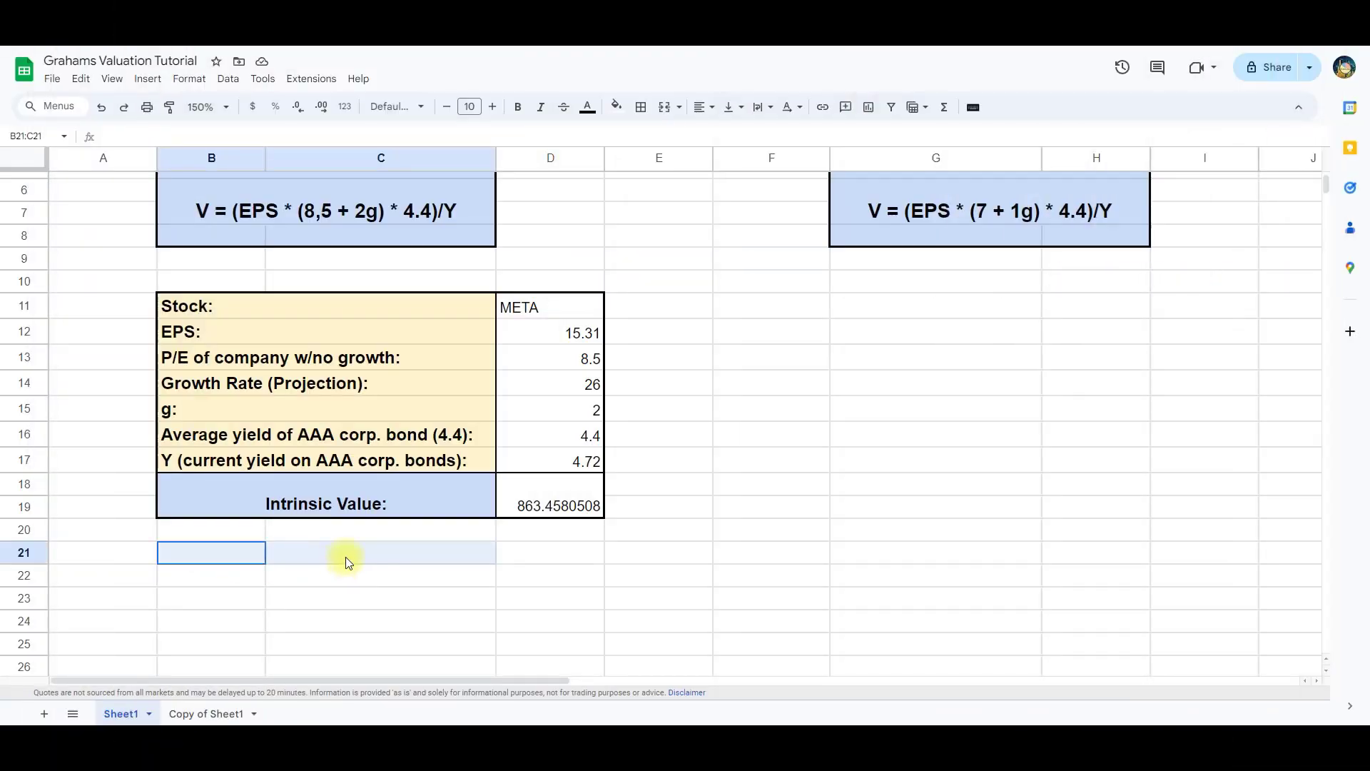
Step: Merge B21:C21 and B22:C22 and label them 'Margin of Safety' and 'Fair Stock Price'
{"action": "left_click", "coordinate": [664, 106]}
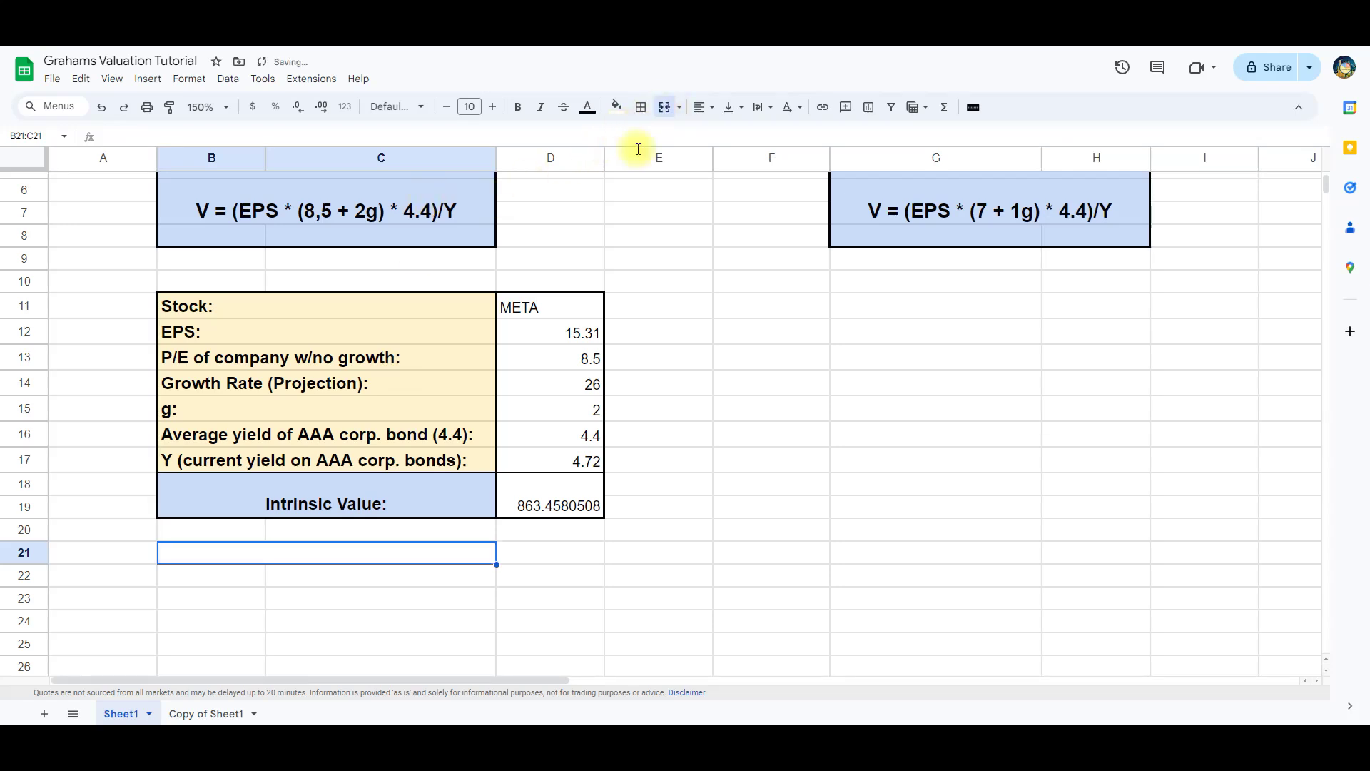
{"action": "left_click_drag", "start_coordinate": [218, 582], "coordinate": [376, 575]}
{"action": "left_click", "coordinate": [665, 106]}
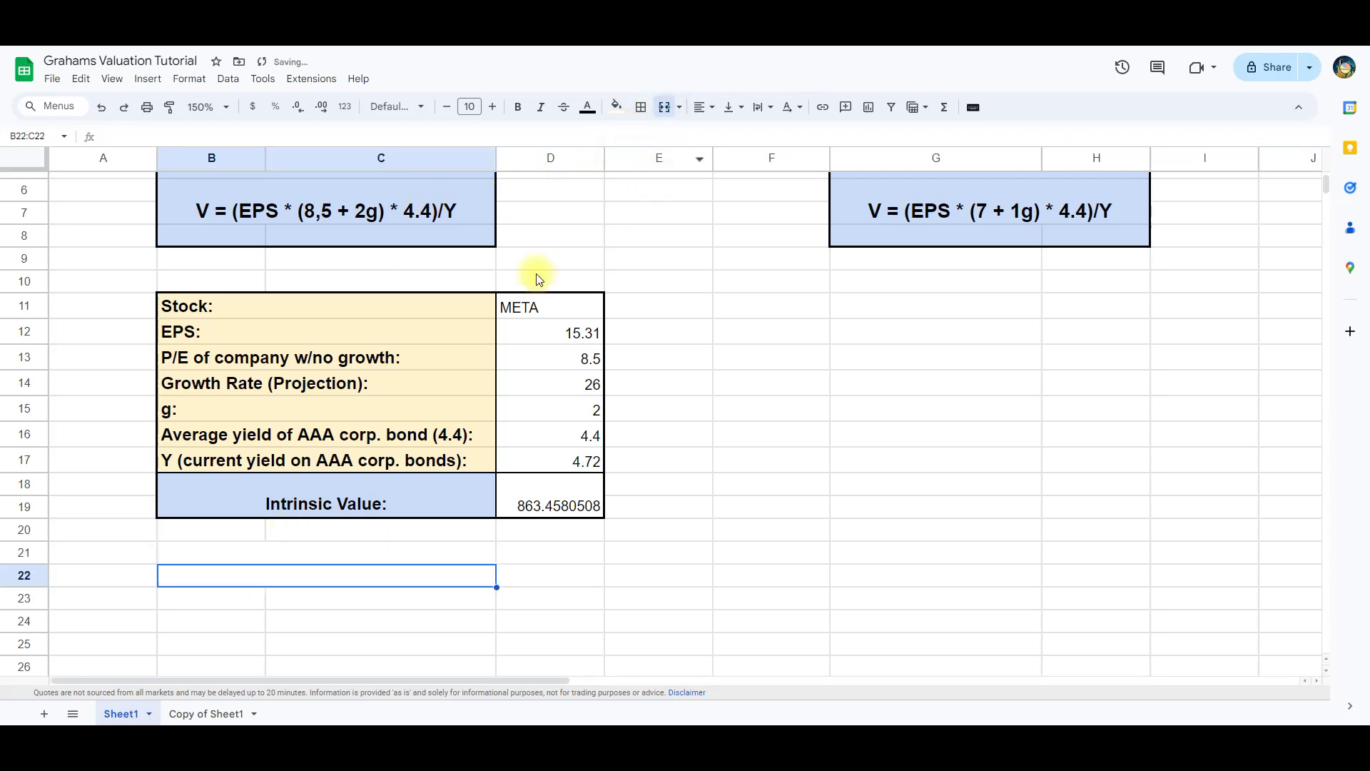
{"action": "left_click", "coordinate": [264, 554]}
{"action": "type", "text": "Mar"}
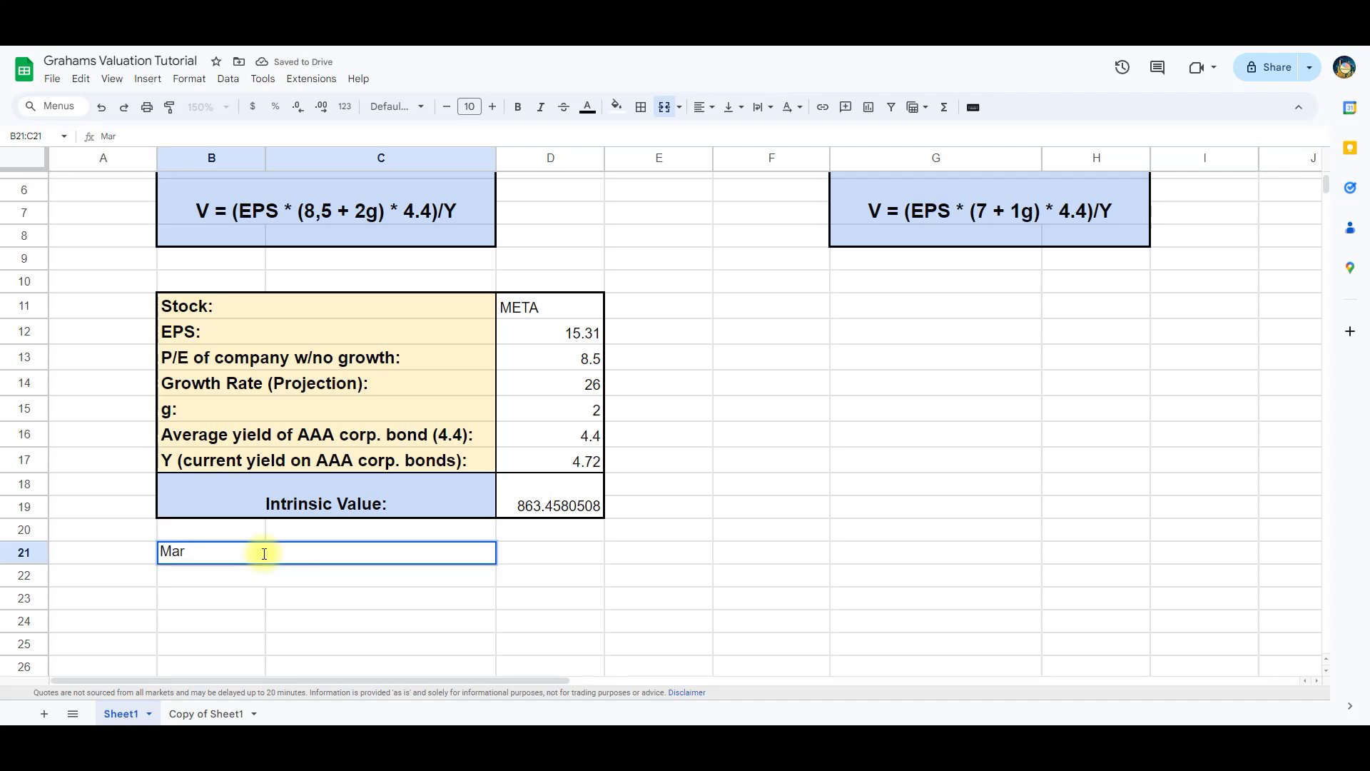
{"action": "type", "text": "gin of Safety"}
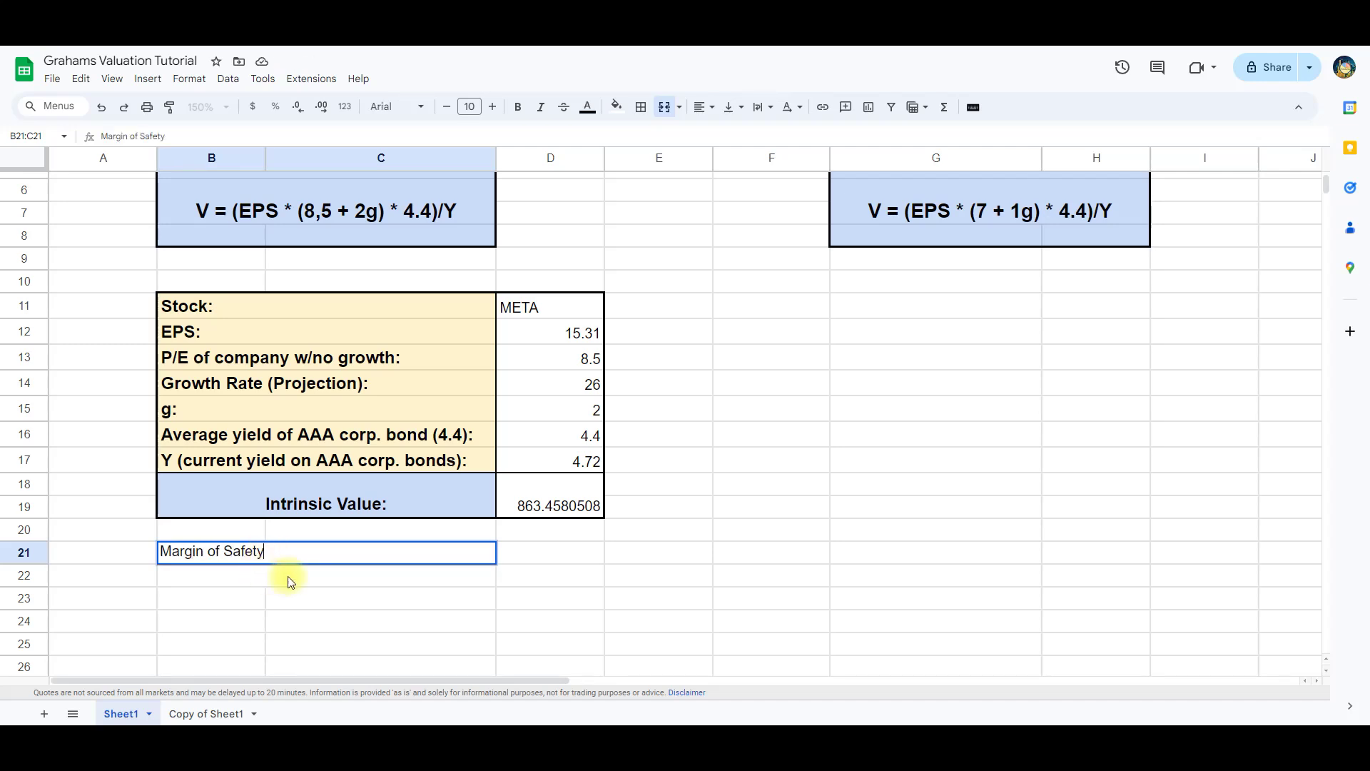
{"action": "key", "text": "Return"}
{"action": "type", "text": "Fair"}
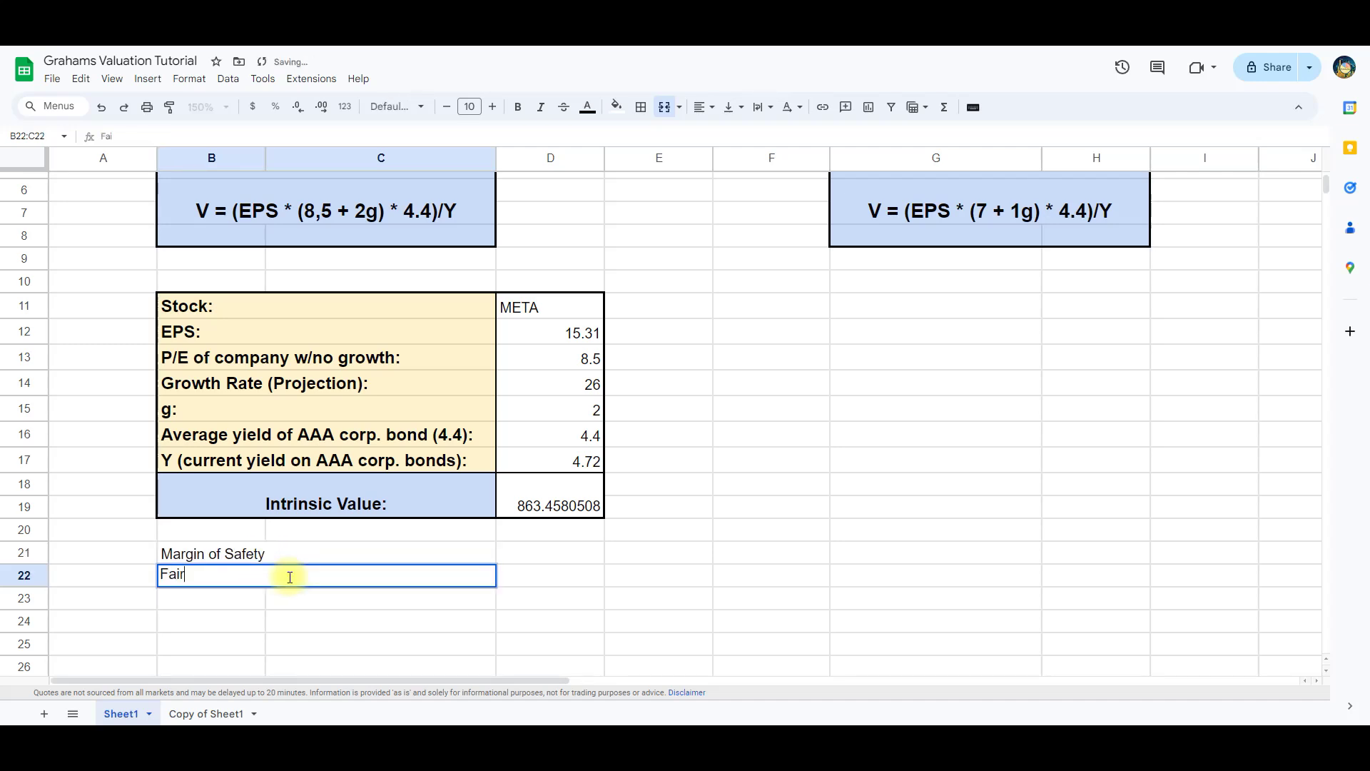
{"action": "type", "text": " Stock Price"}
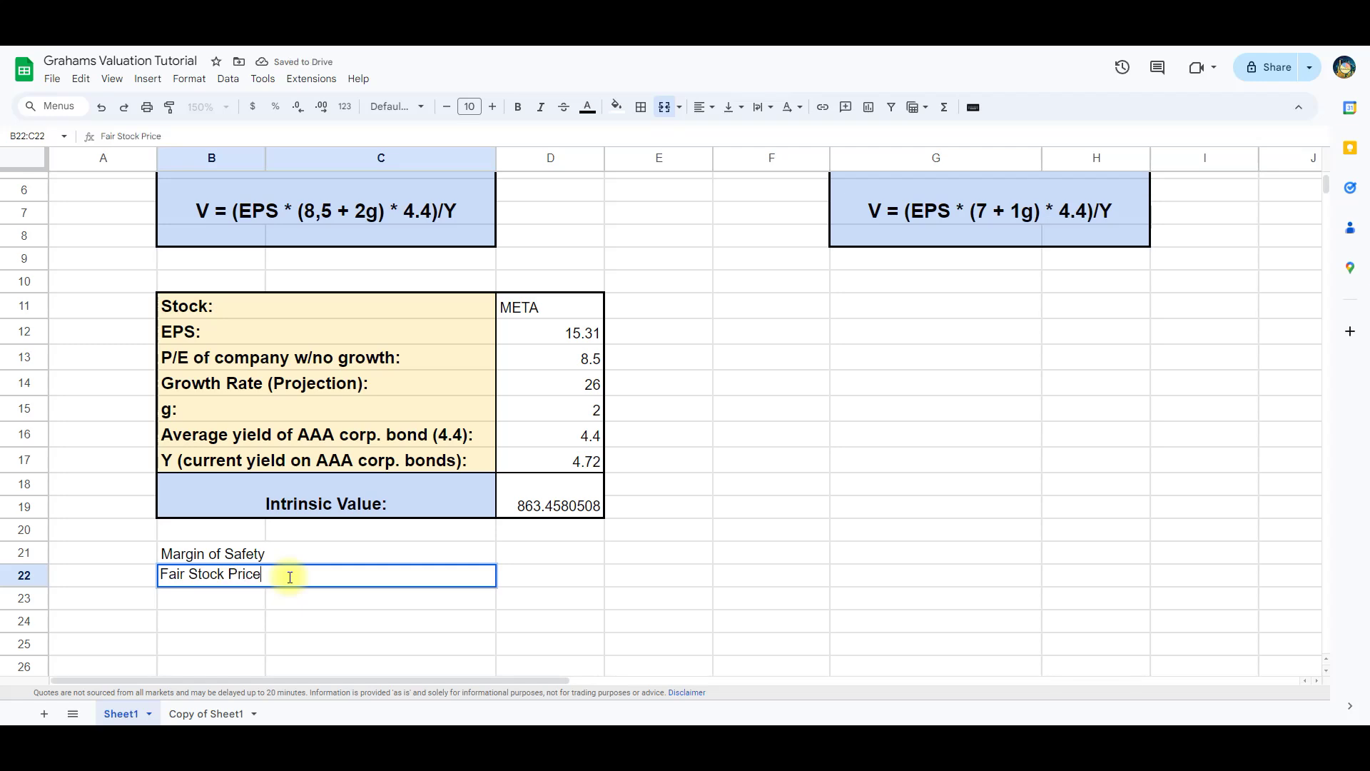
{"action": "left_click", "coordinate": [528, 553]}
Step: Format D21 as percent with 25%, and enter =D18-(D18*D21) in D22, giving 647.59
{"action": "left_click", "coordinate": [189, 79]}
{"action": "mouse_move", "coordinate": [229, 137]}
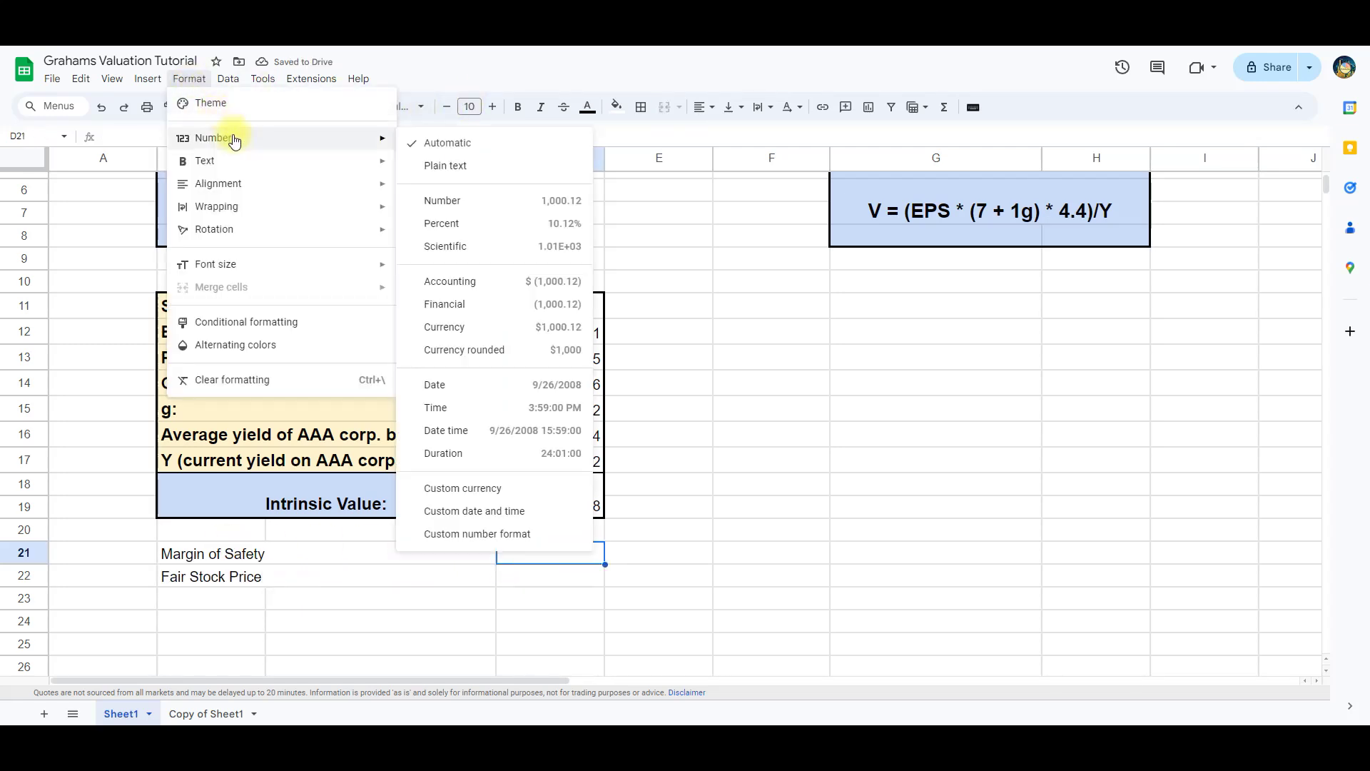
{"action": "left_click", "coordinate": [505, 224]}
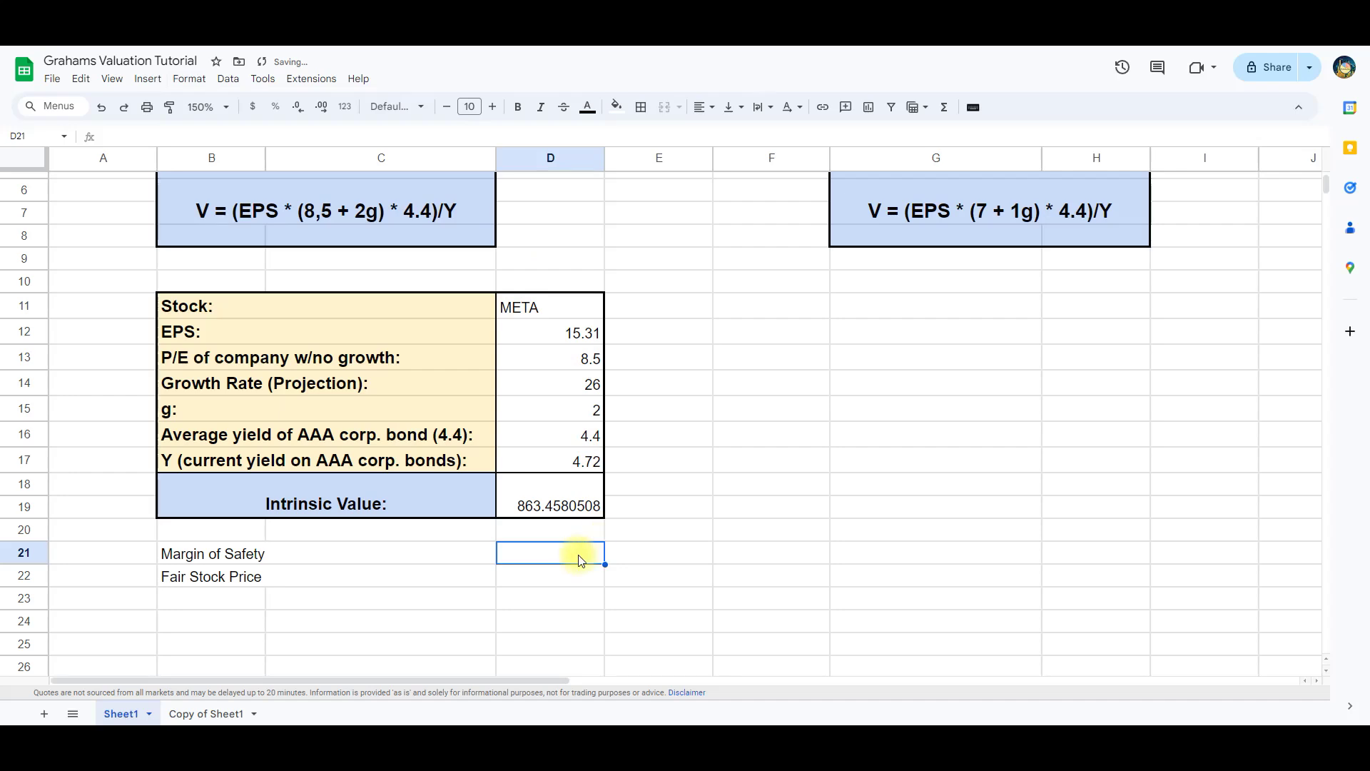
{"action": "type", "text": "25"}
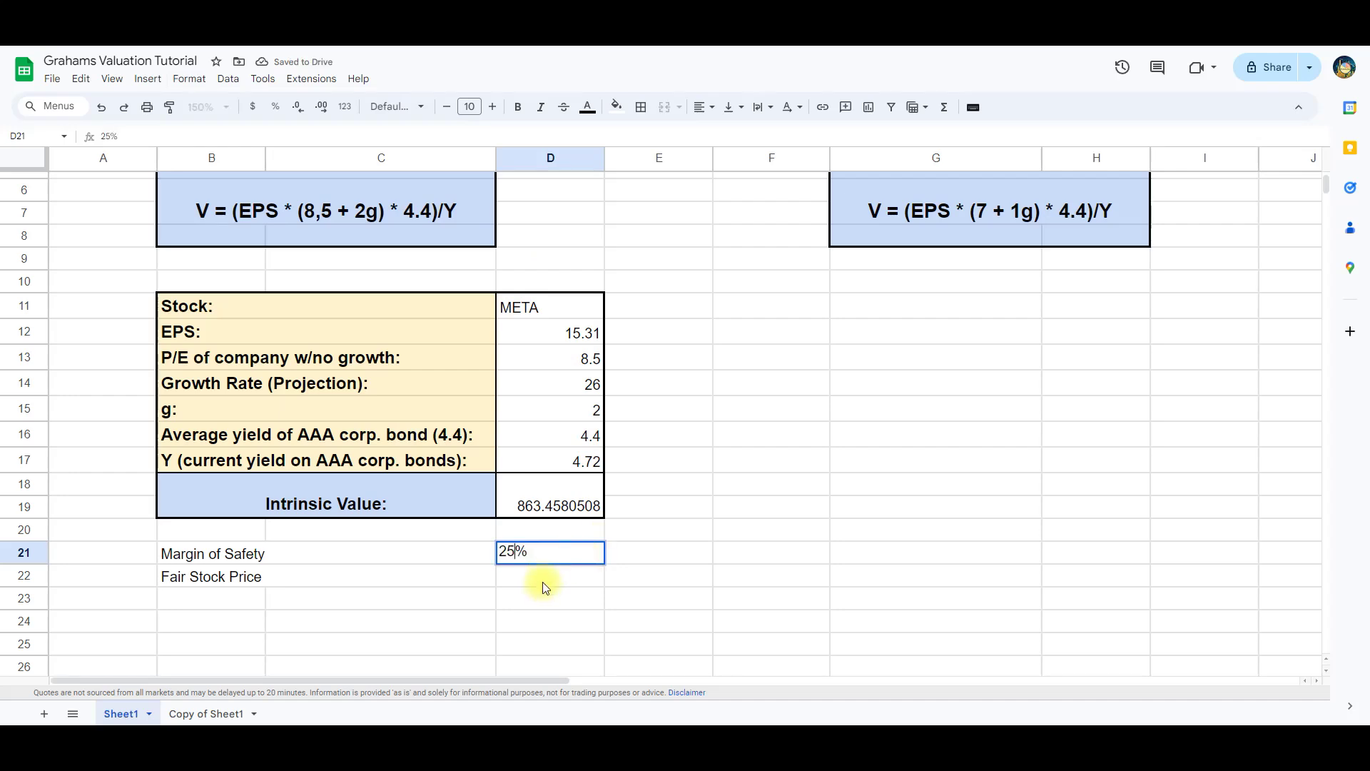
{"action": "left_click", "coordinate": [544, 580]}
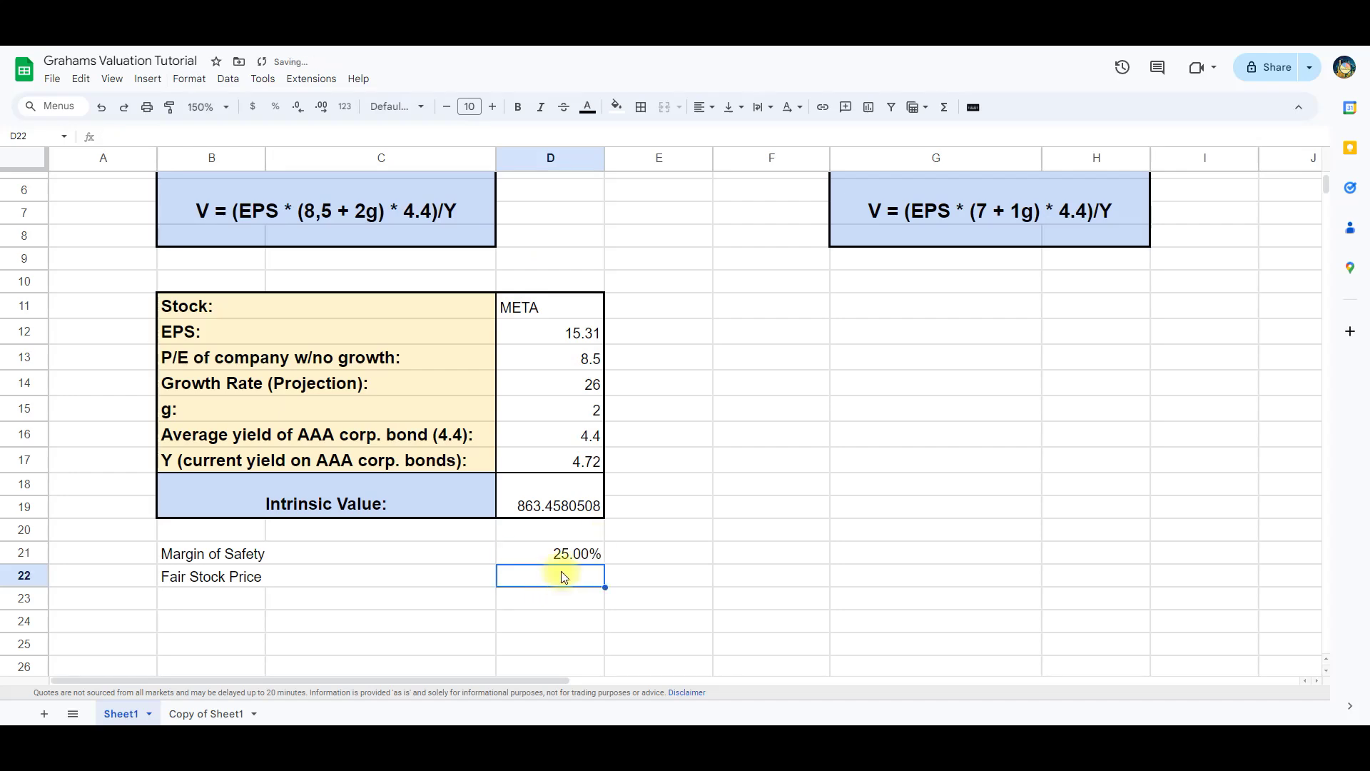
{"action": "type", "text": "=D1"}
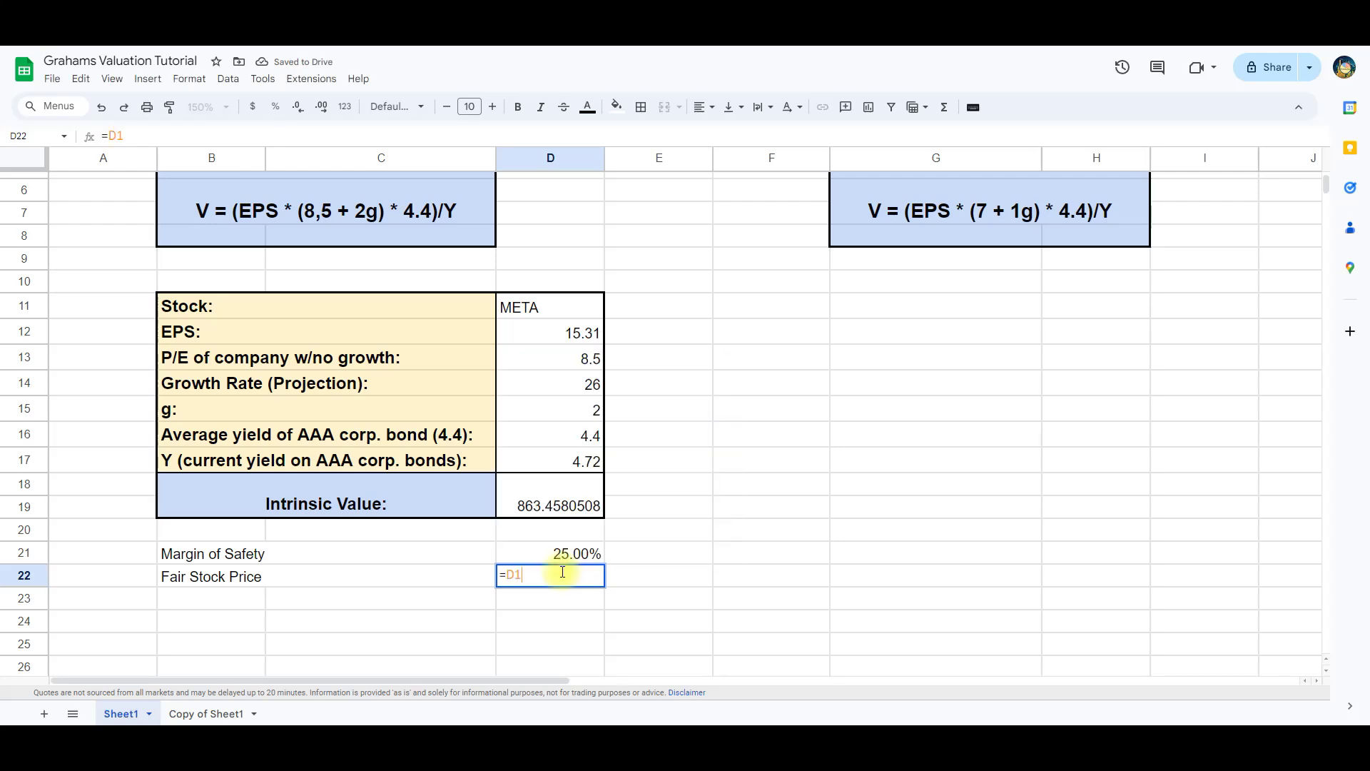
{"action": "type", "text": "8-("}
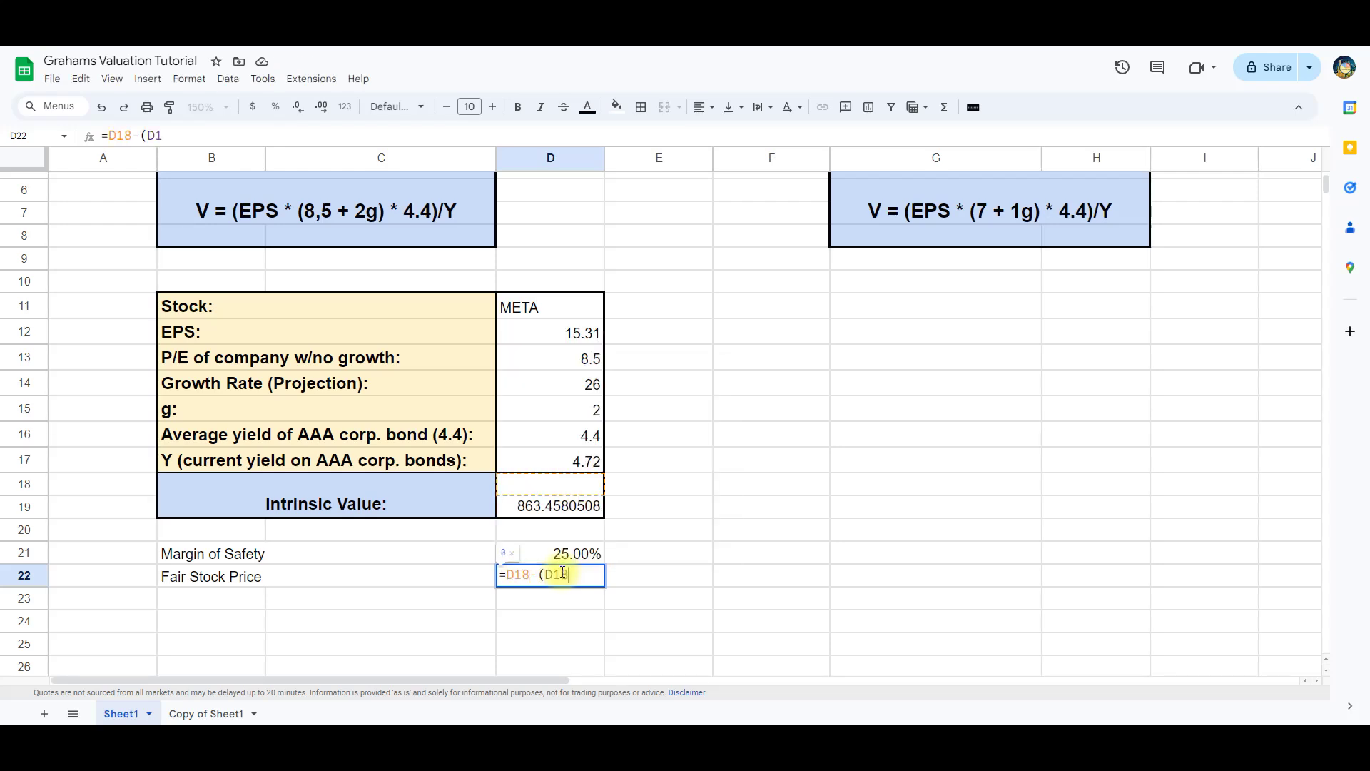
{"action": "type", "text": "D18*D21)"}
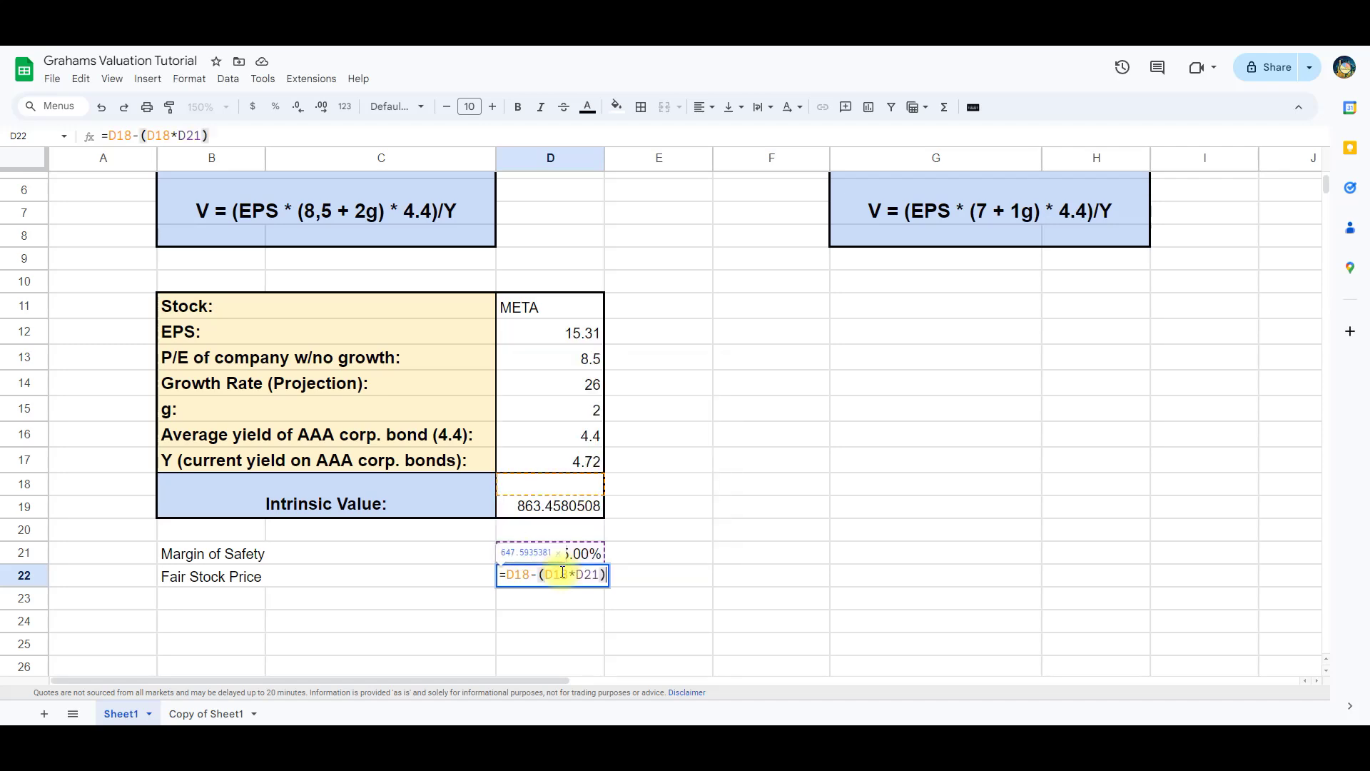
{"action": "key", "text": "Return"}
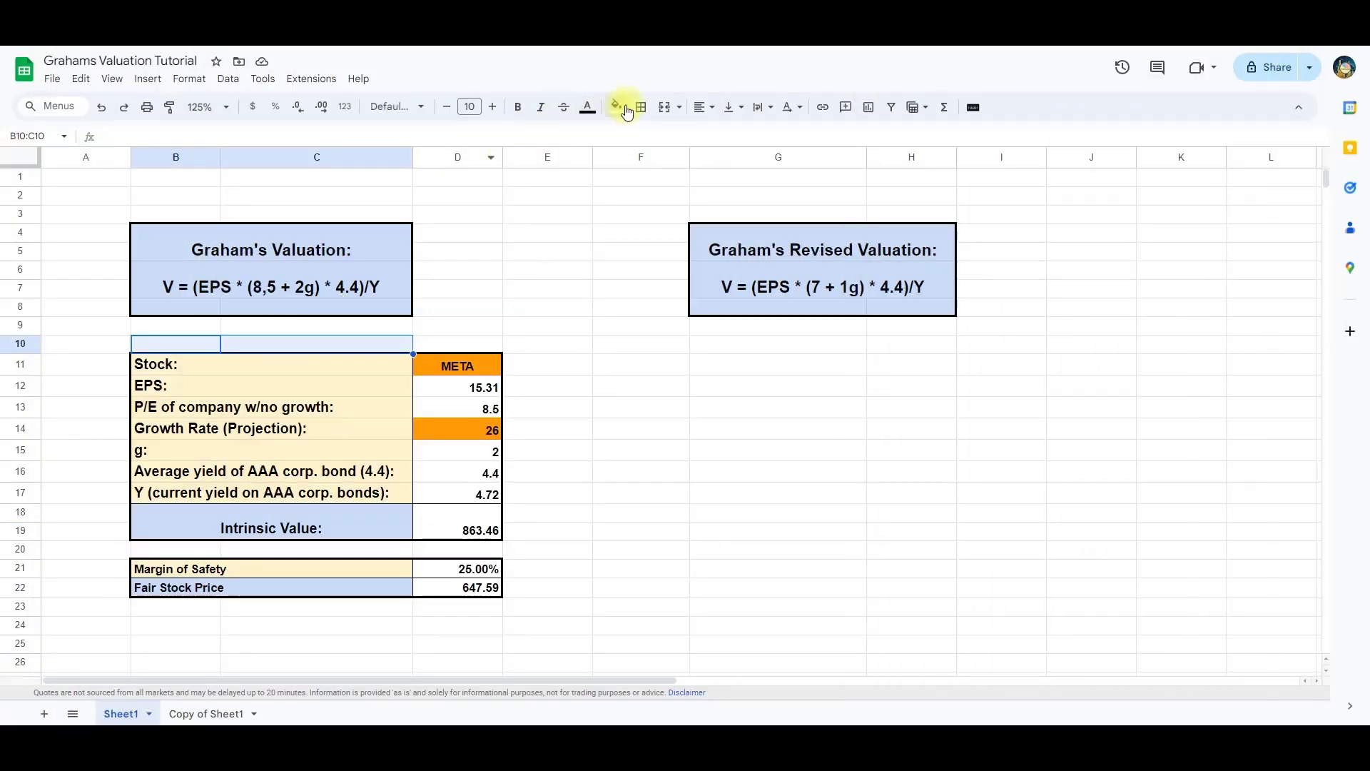
Step: Merge B10:C10 labelled 'Current Stock Price' and enter =GOOGLEFINANCE(D11) in D10, showing 505.95
{"action": "left_click", "coordinate": [665, 107]}
{"action": "type", "text": "Current Sto"}
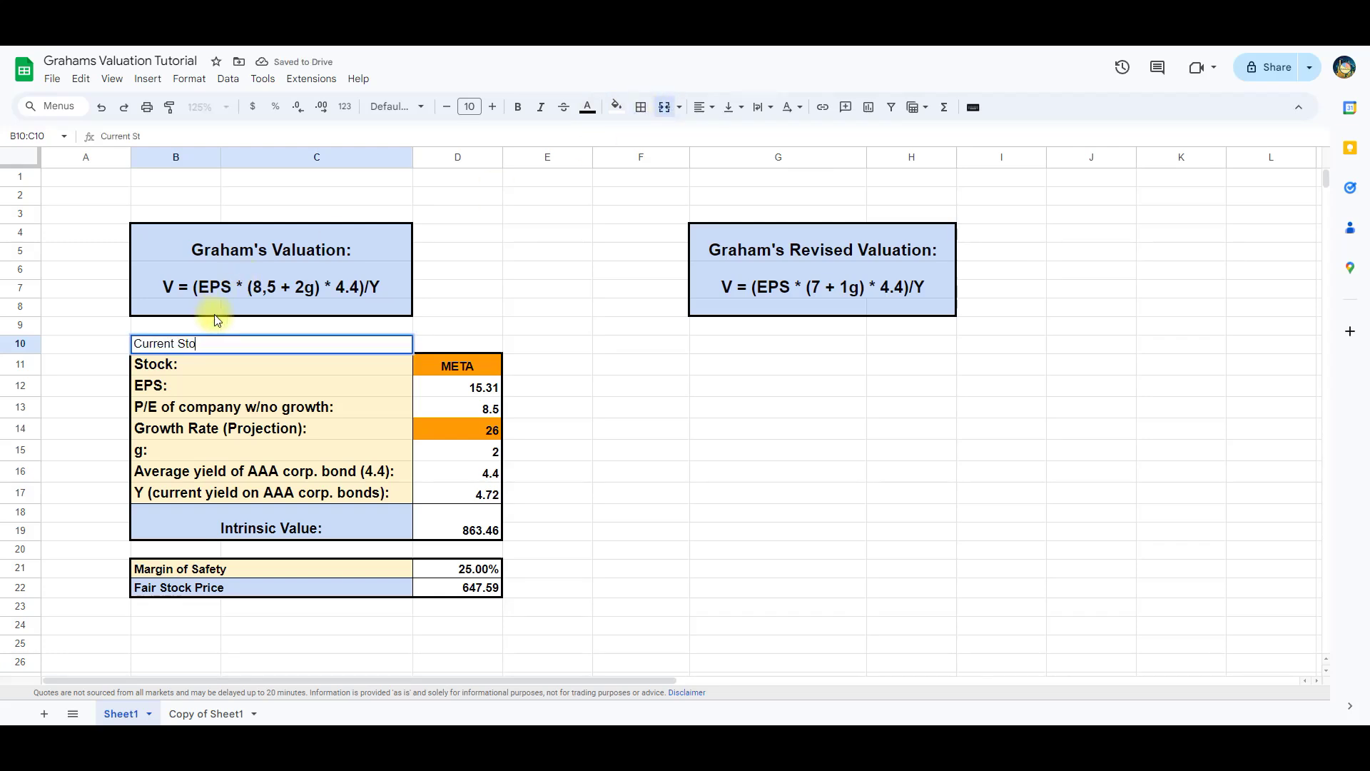
{"action": "type", "text": "ck Price"}
{"action": "left_click", "coordinate": [464, 347]}
{"action": "type", "text": "=Goo"}
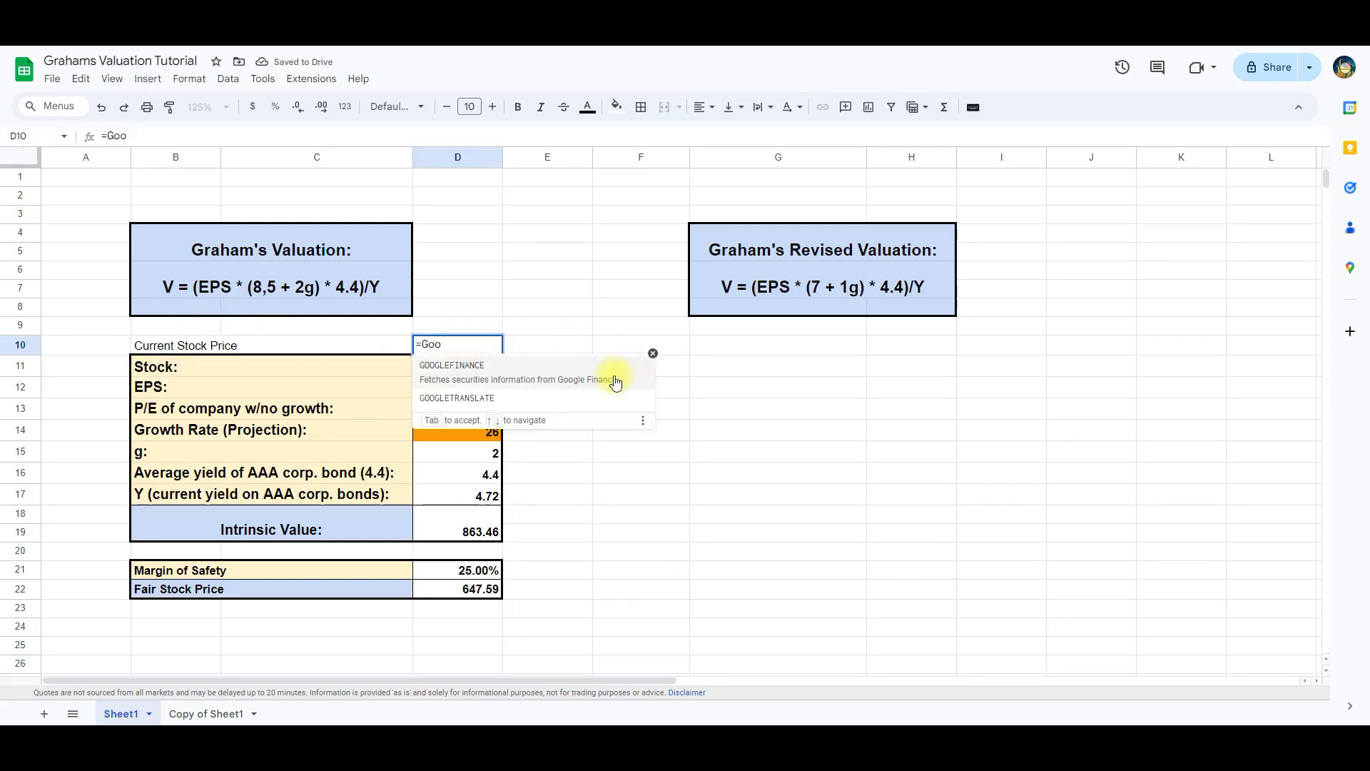
{"action": "key", "text": "Tab"}
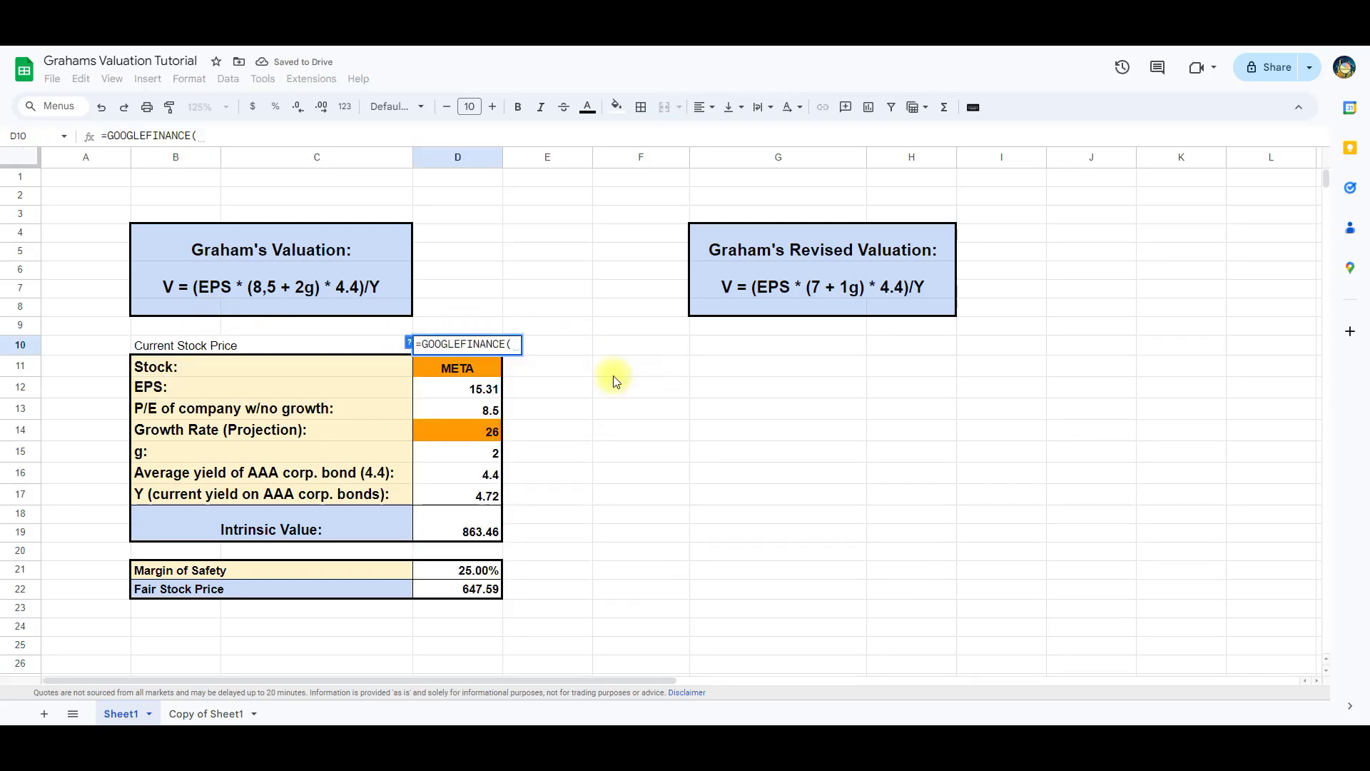
{"action": "type", "text": "D11)"}
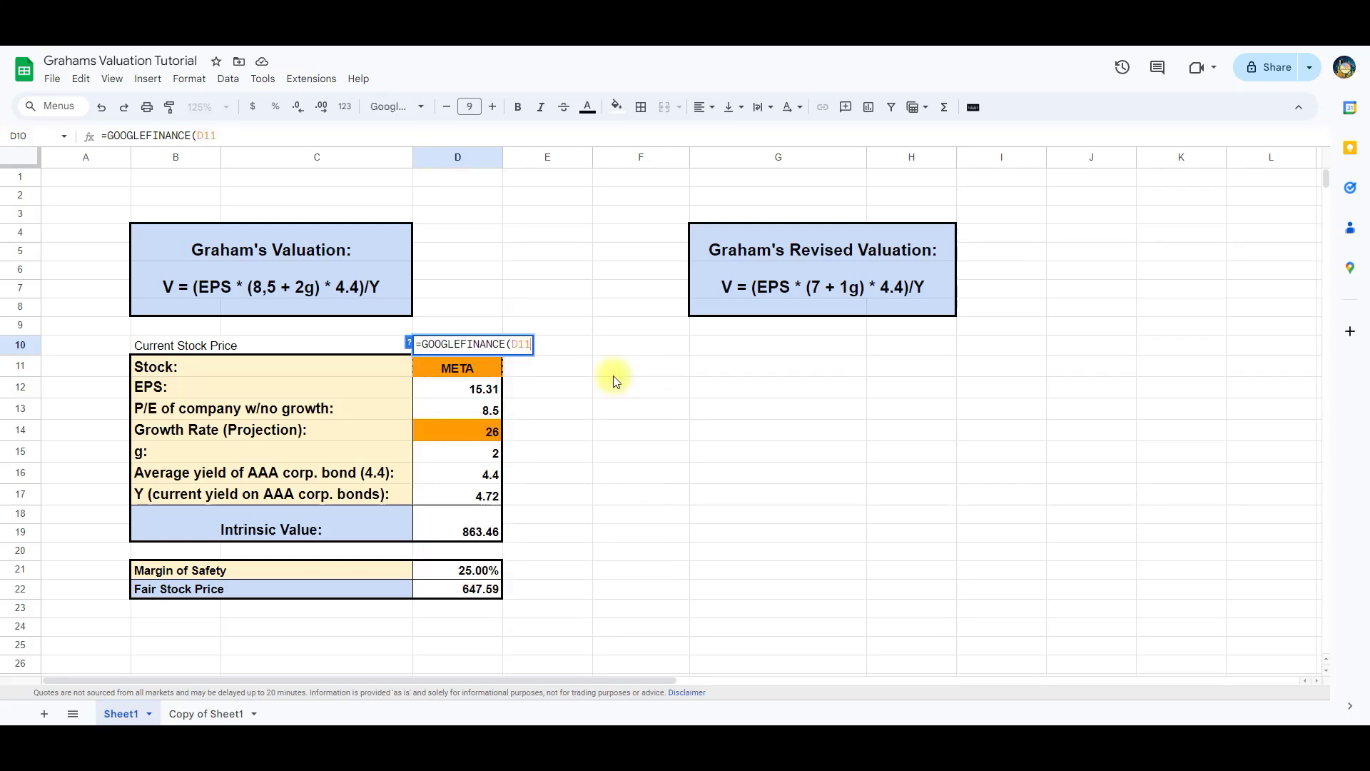
{"action": "key", "text": "Return"}
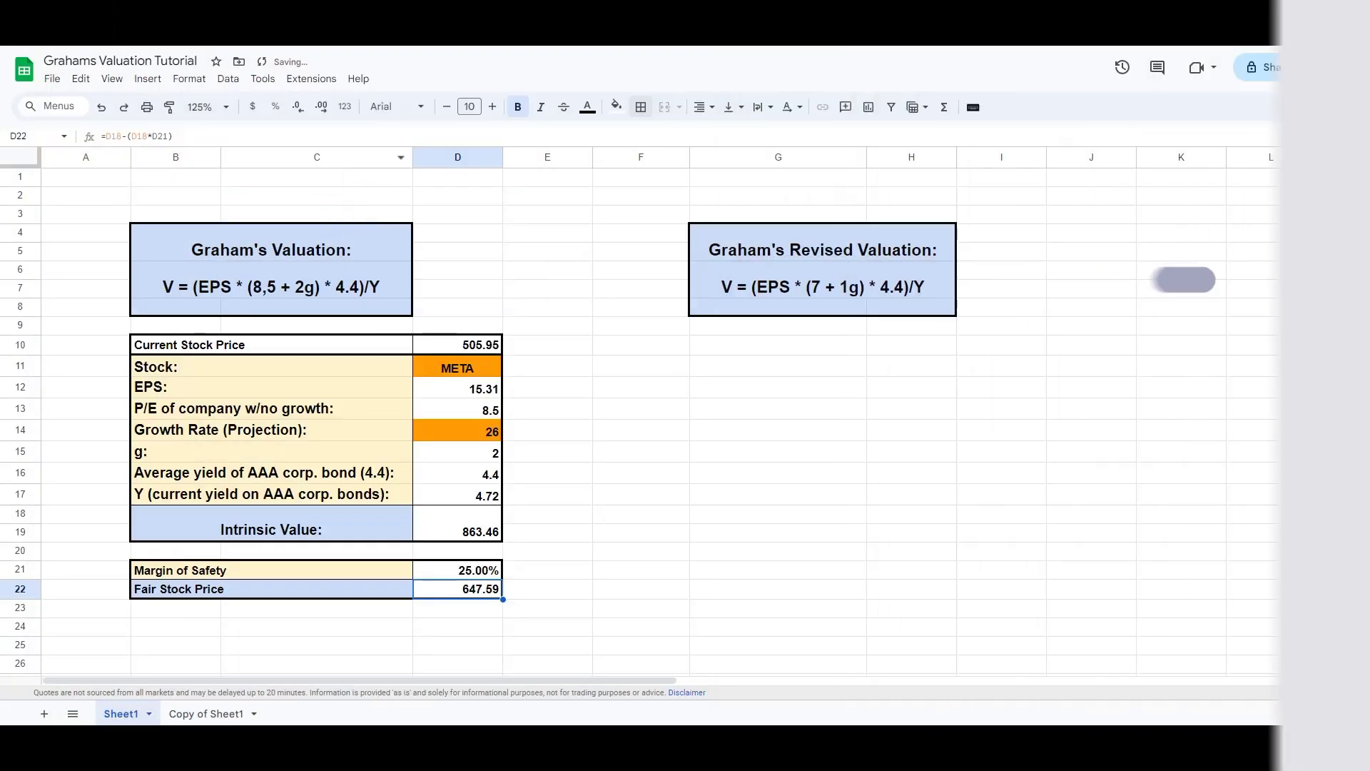
Step: Add a conditional format rule on D22: greater than =D10 shows green
{"action": "left_click", "coordinate": [208, 85]}
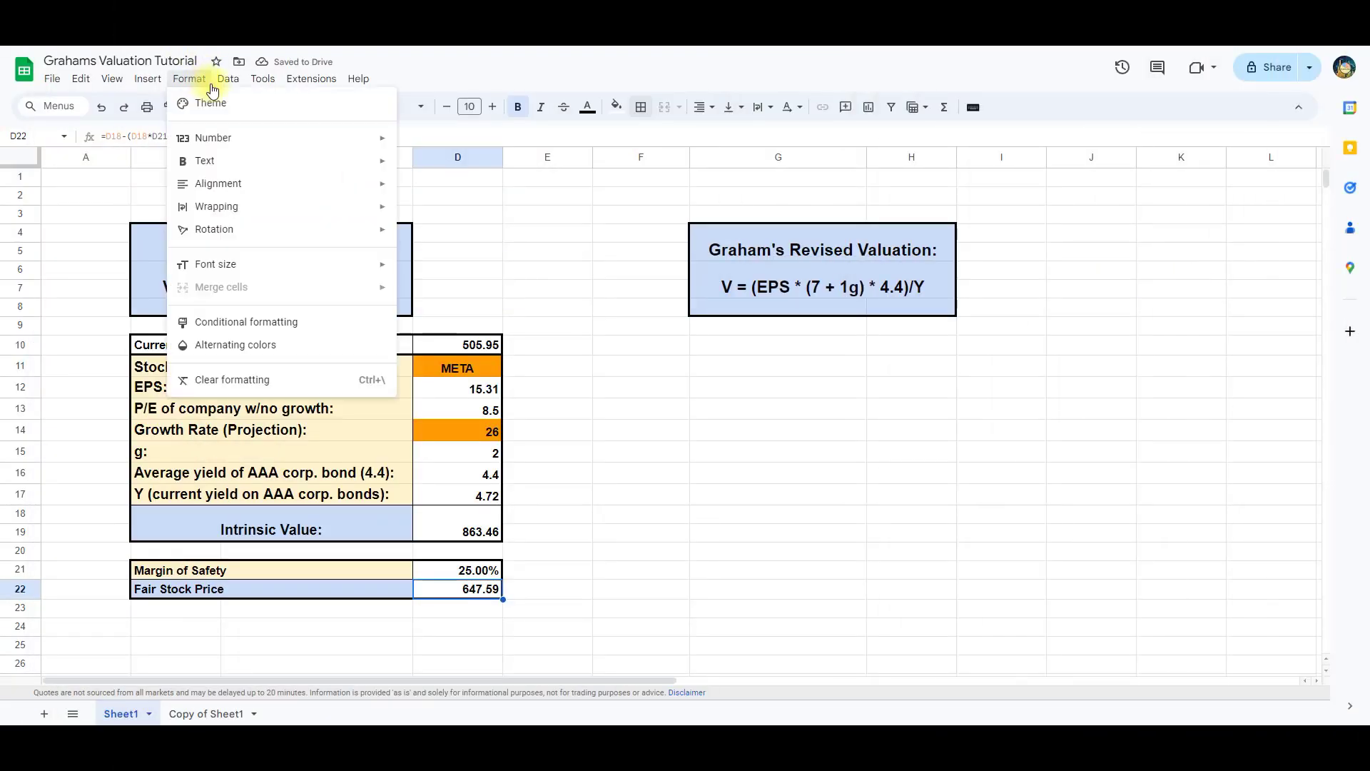
{"action": "left_click", "coordinate": [265, 322]}
{"action": "left_click", "coordinate": [1260, 306]}
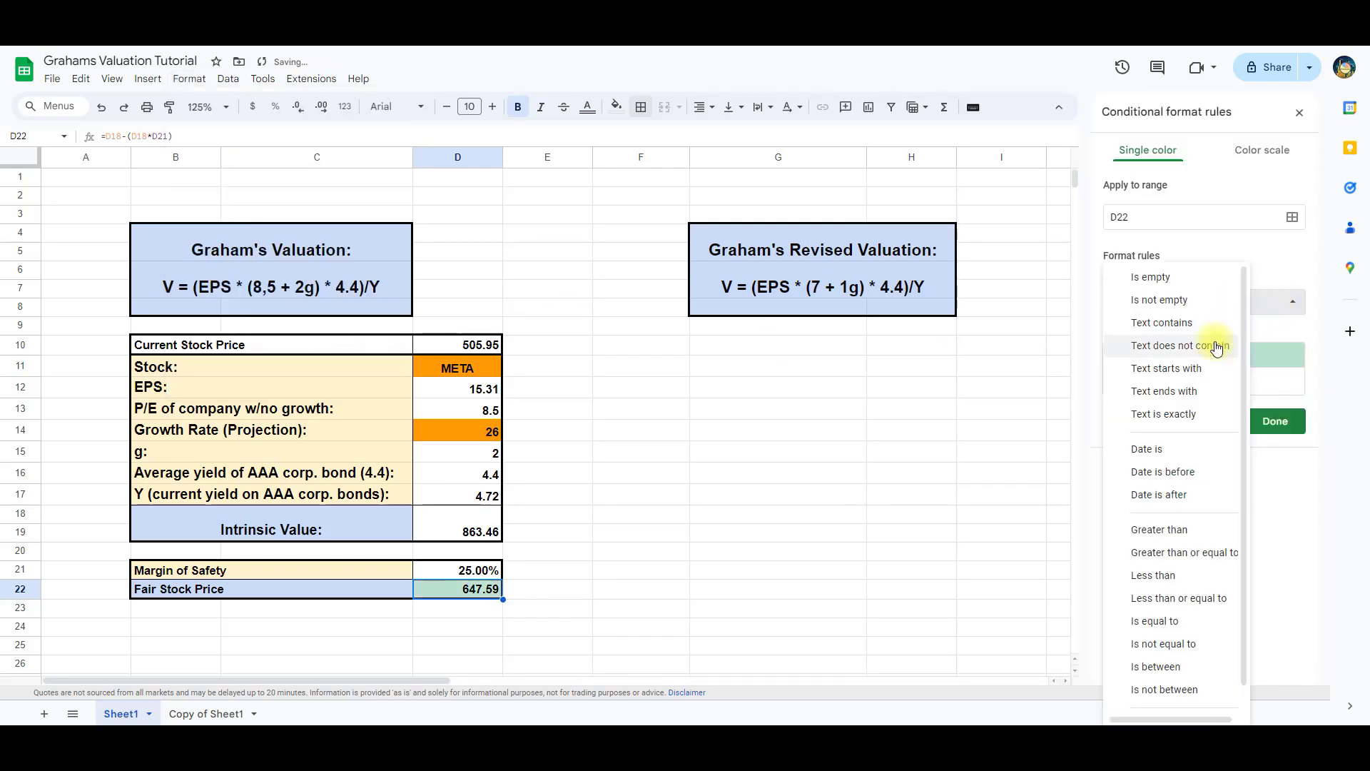
{"action": "left_click", "coordinate": [1125, 163]}
{"action": "left_click", "coordinate": [1170, 303]}
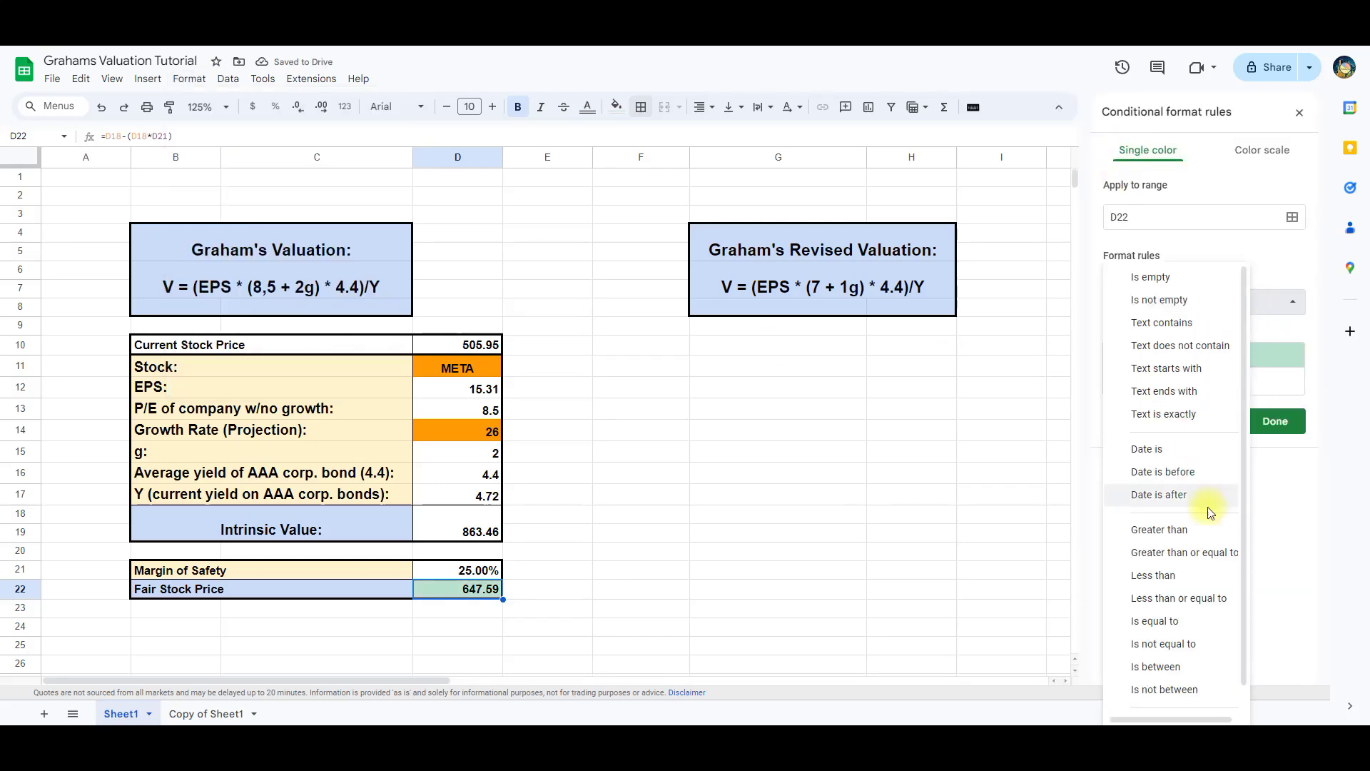
{"action": "left_click", "coordinate": [1180, 533]}
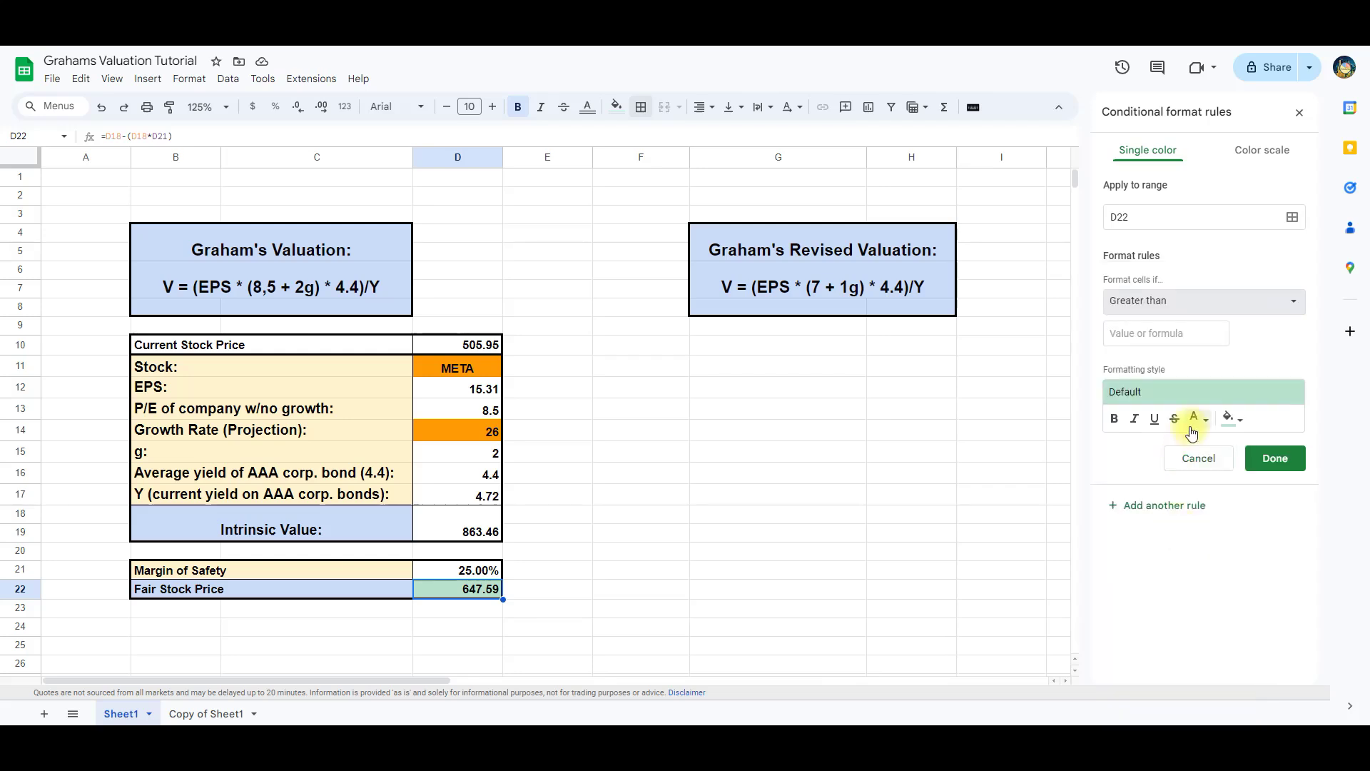
{"action": "left_click", "coordinate": [1190, 340]}
{"action": "type", "text": "D10"}
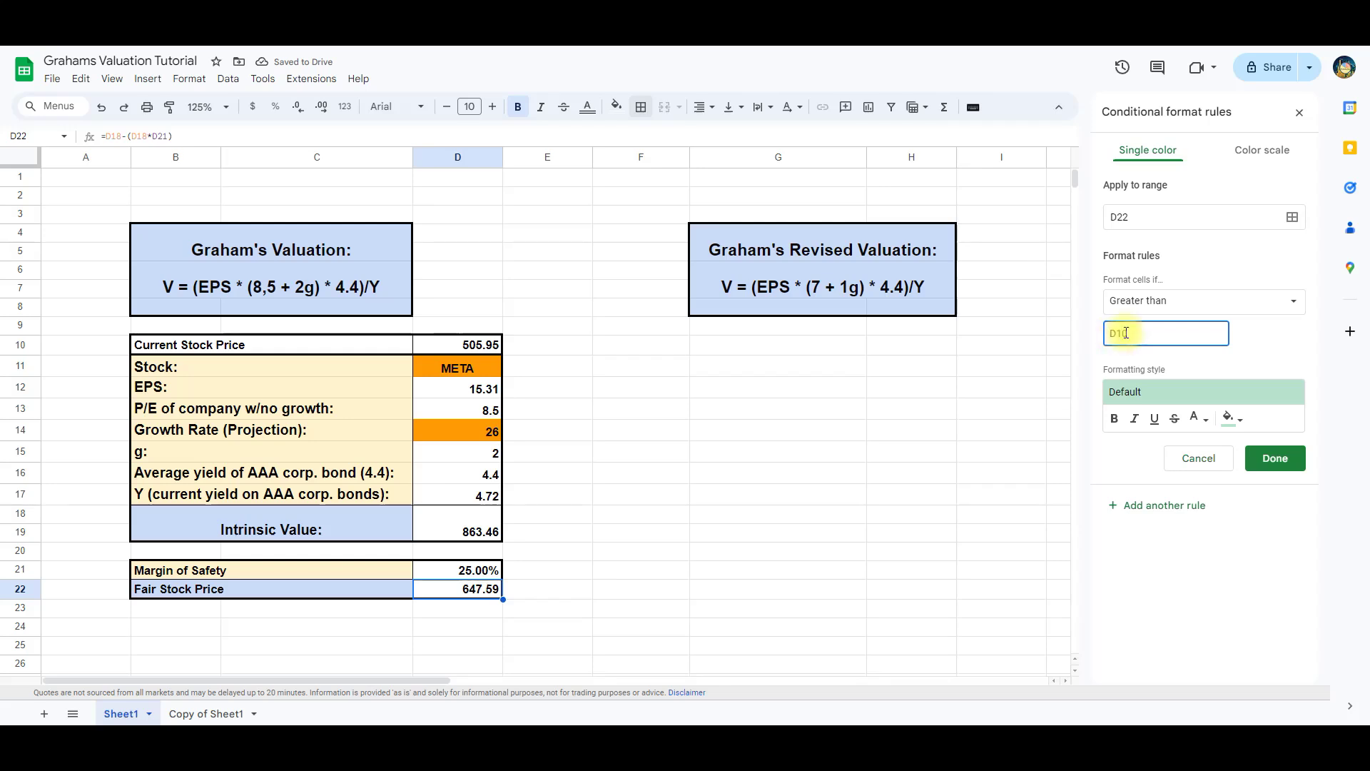
{"action": "left_click", "coordinate": [1273, 458]}
Step: Add a second D22 rule: less than or equal to =D10 shows red
{"action": "left_click", "coordinate": [1165, 214]}
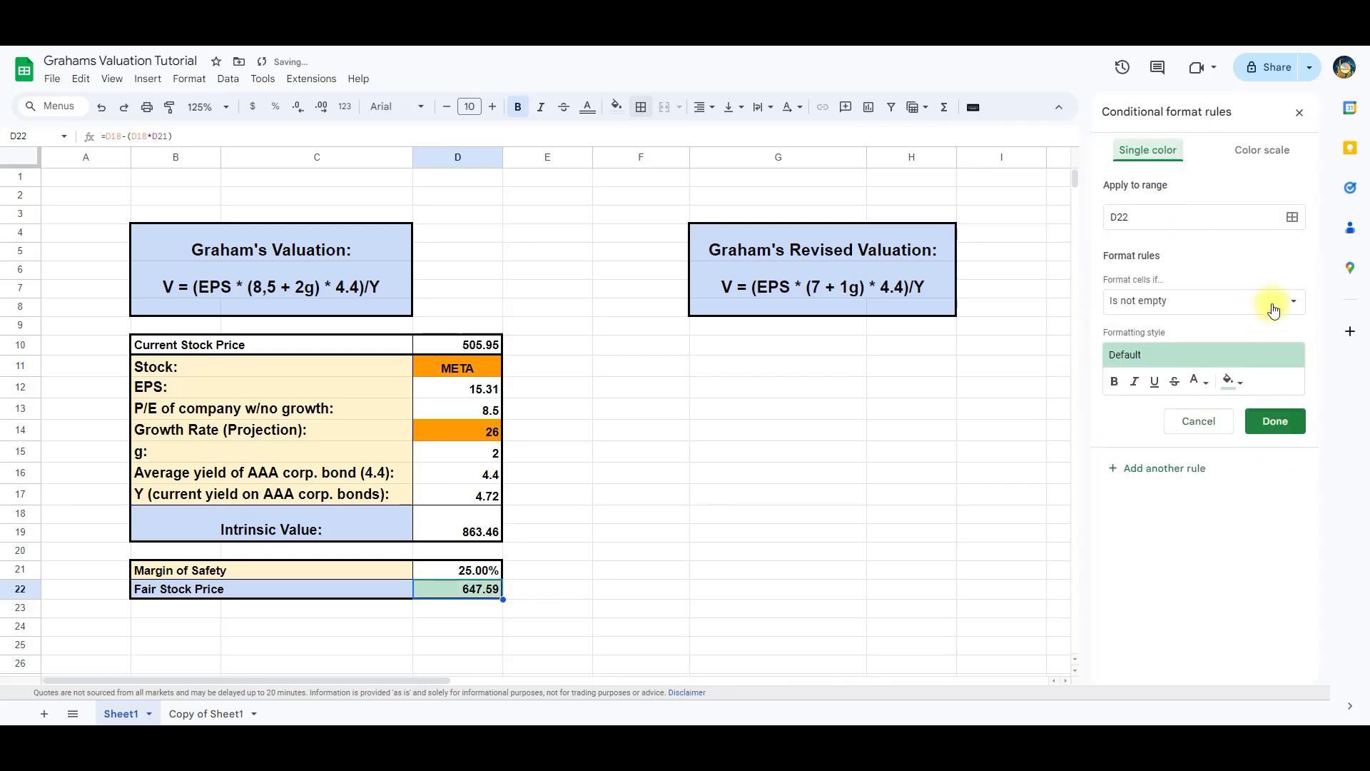
{"action": "left_click", "coordinate": [1275, 309]}
{"action": "left_click", "coordinate": [1171, 597]}
{"action": "left_click", "coordinate": [1145, 336]}
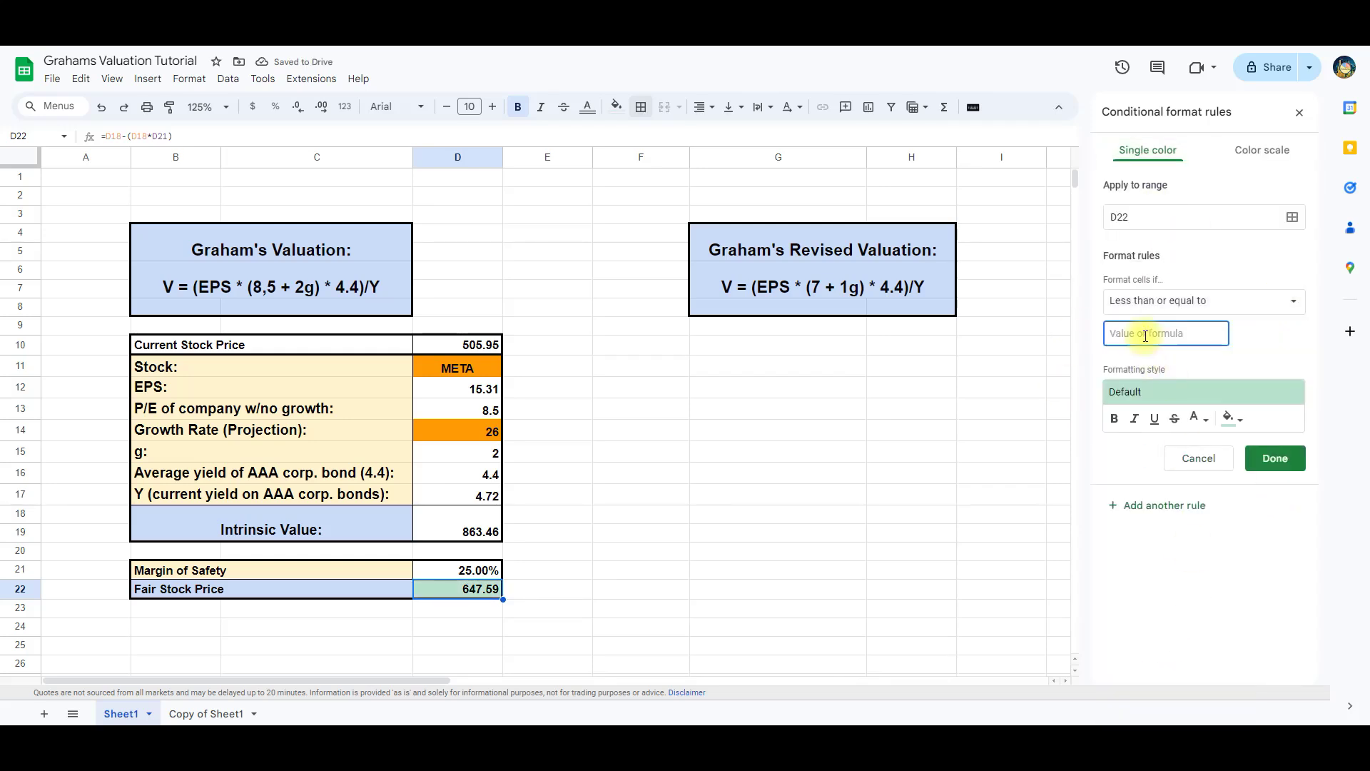
{"action": "type", "text": "=D10"}
{"action": "left_click", "coordinate": [1278, 459]}
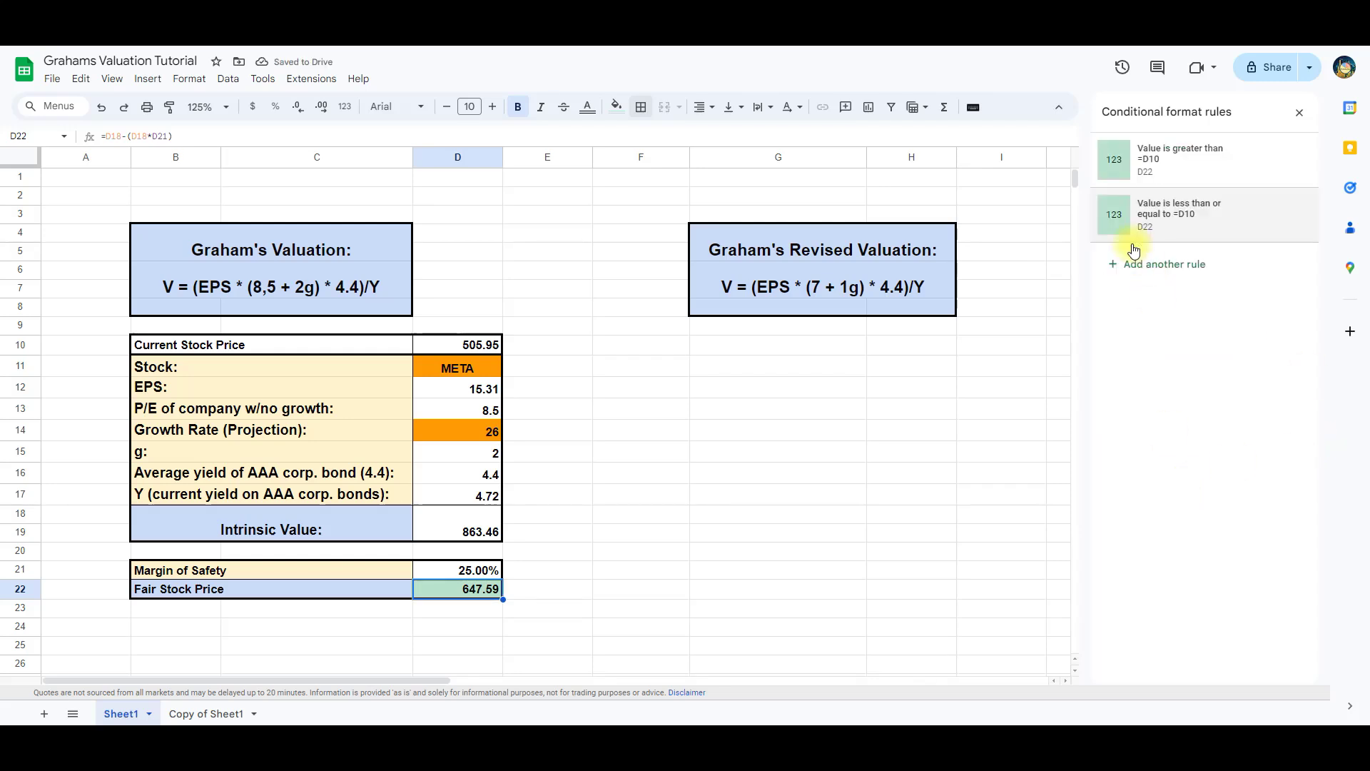
{"action": "left_click", "coordinate": [1135, 232]}
{"action": "left_click", "coordinate": [1261, 394]}
{"action": "left_click", "coordinate": [1192, 429]}
{"action": "left_click", "coordinate": [1270, 458]}
{"action": "left_click", "coordinate": [464, 345]}
{"action": "left_click", "coordinate": [643, 392]}
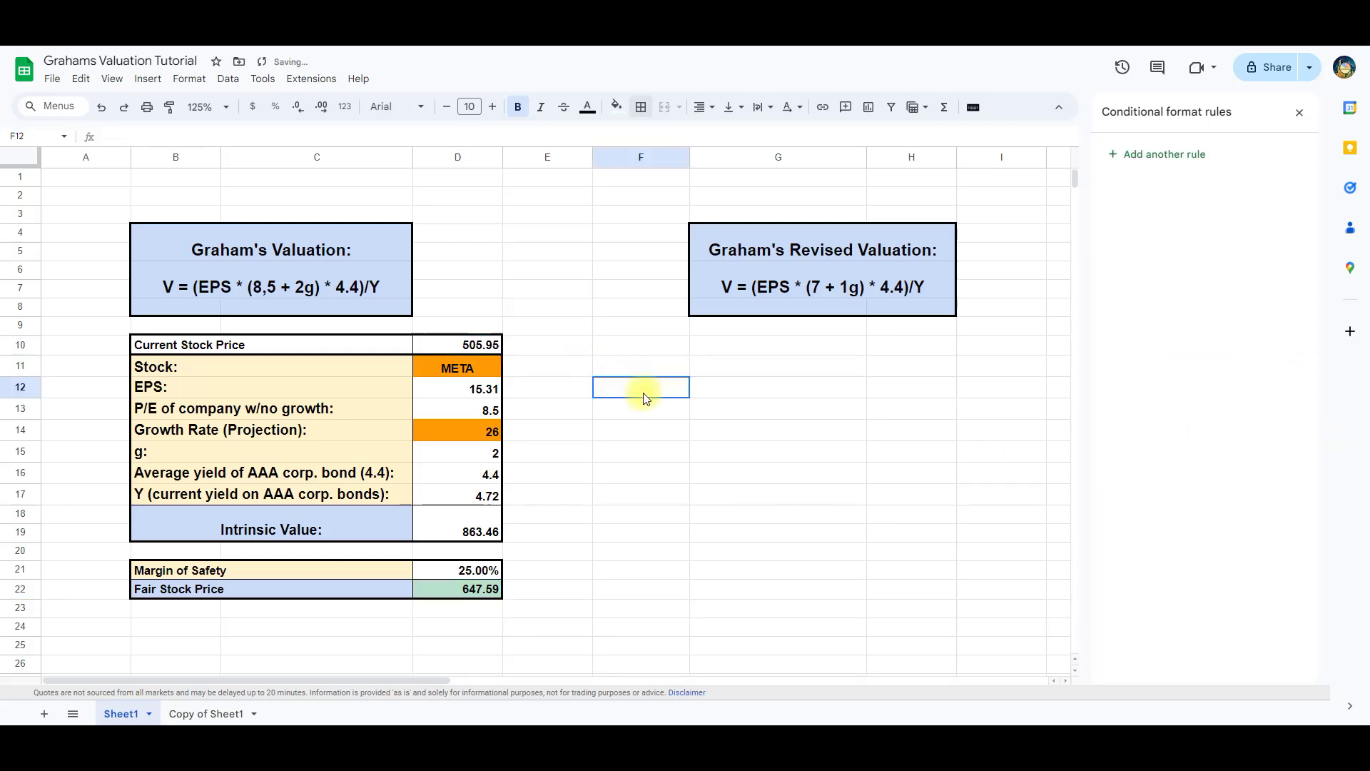